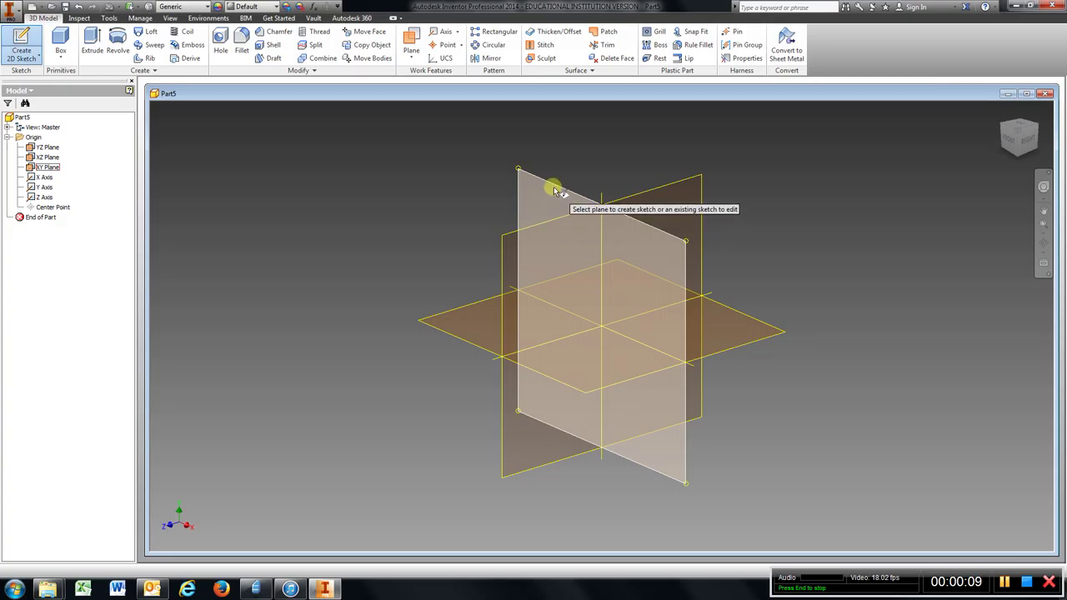
Start a sketch on the XY plane and draw a 1.25 in diameter circle centred on the horizontal axis, left of the origin.
left_click(552, 186)
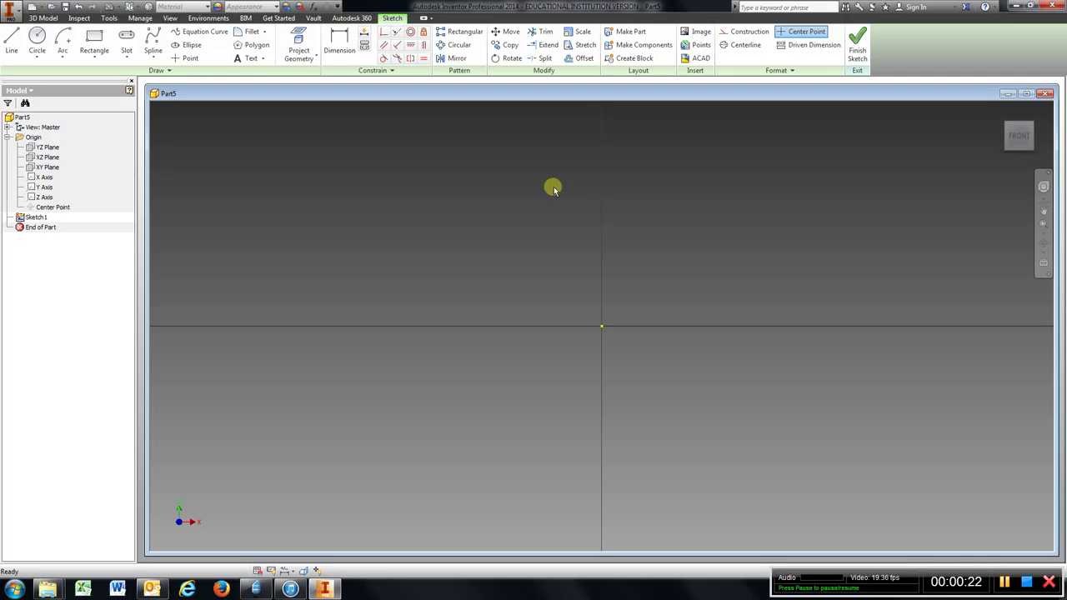
left_click(37, 40)
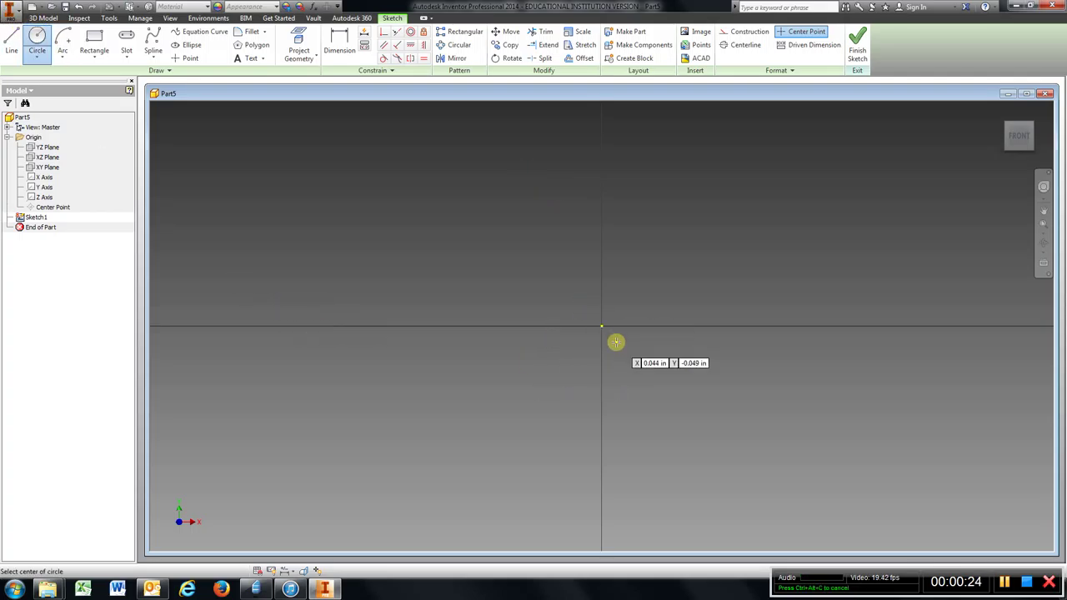
left_click(336, 325)
type("1.2")
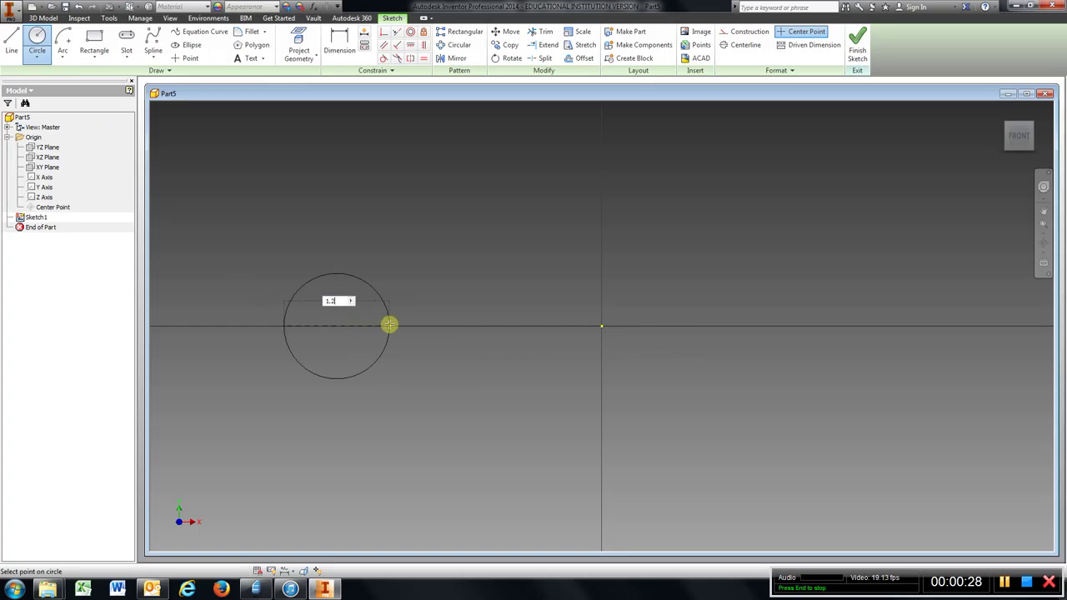
type("5")
key("Return")
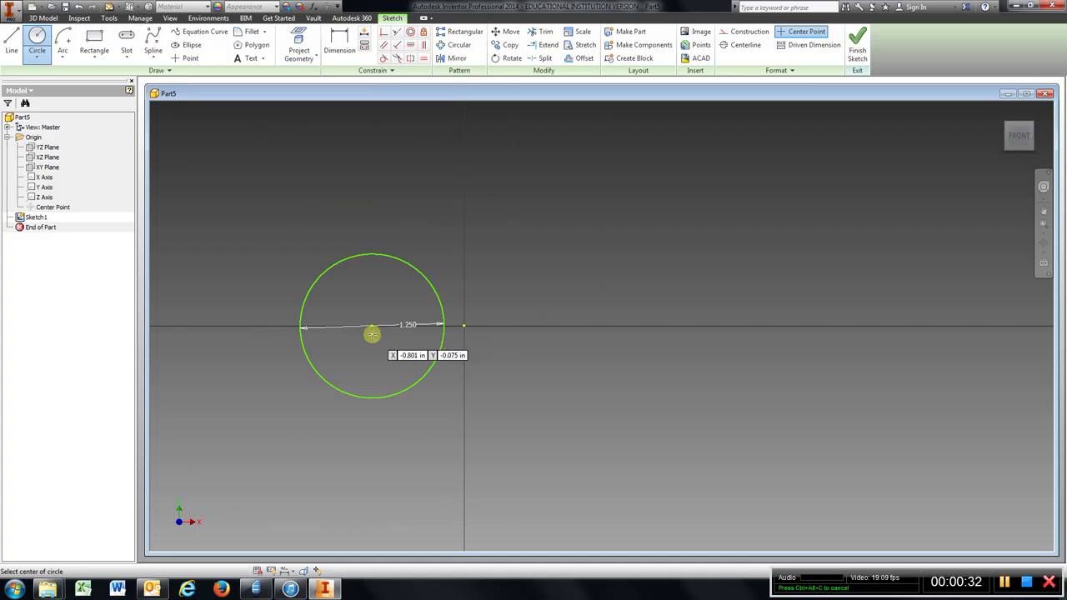
Draw a 1 in diameter circle concentric with the 1.25 in circle.
left_click(371, 324)
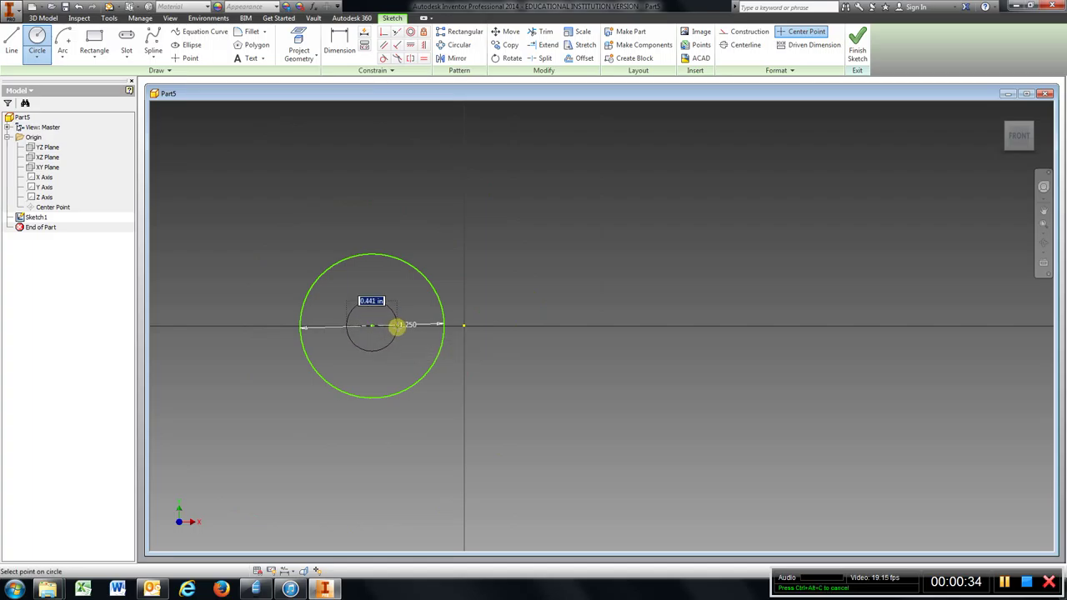
type("1")
key("Return")
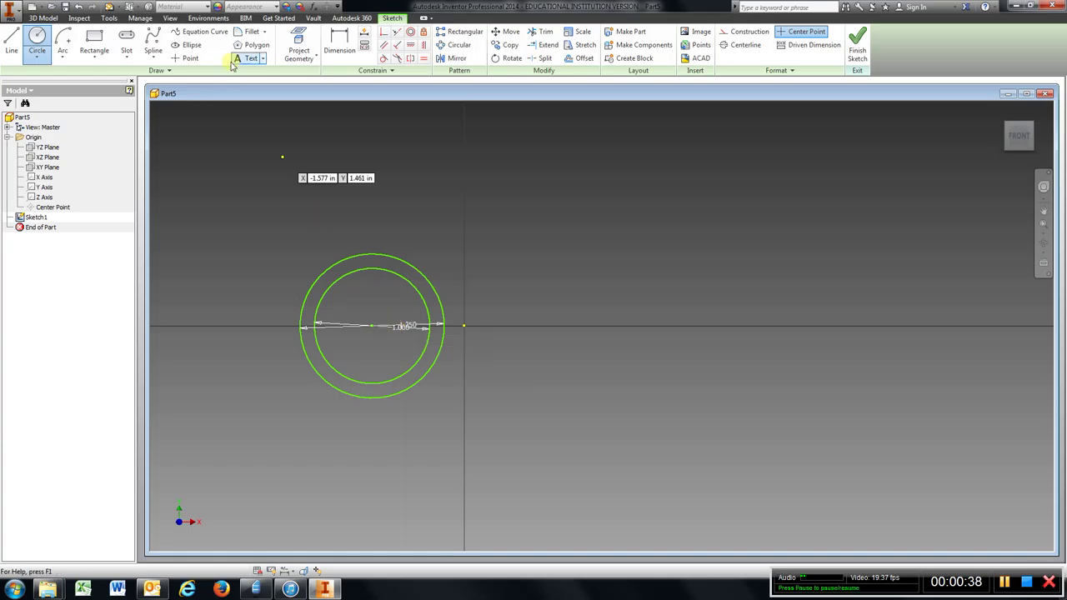
Dimension the horizontal distance from the circles' centre to the origin as 6.5/2.
left_click(339, 41)
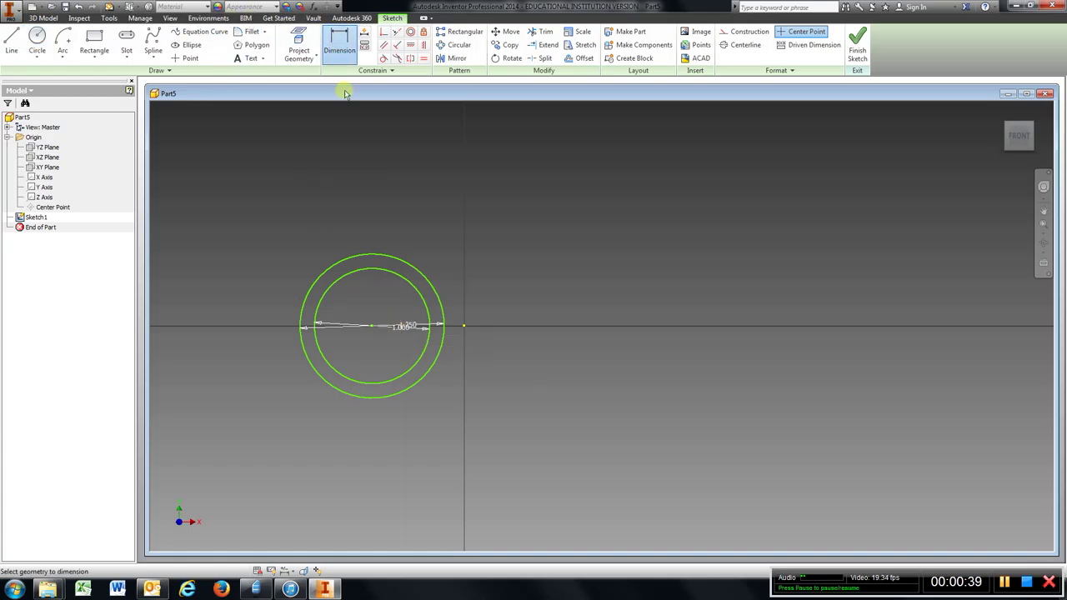
left_click(371, 326)
left_click(463, 326)
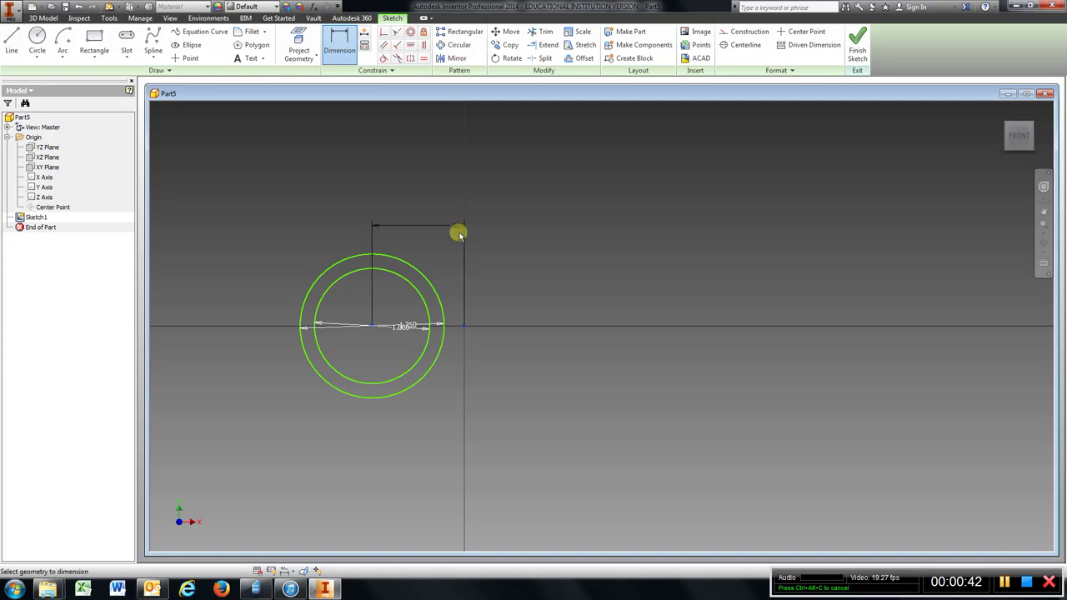
left_click(425, 200)
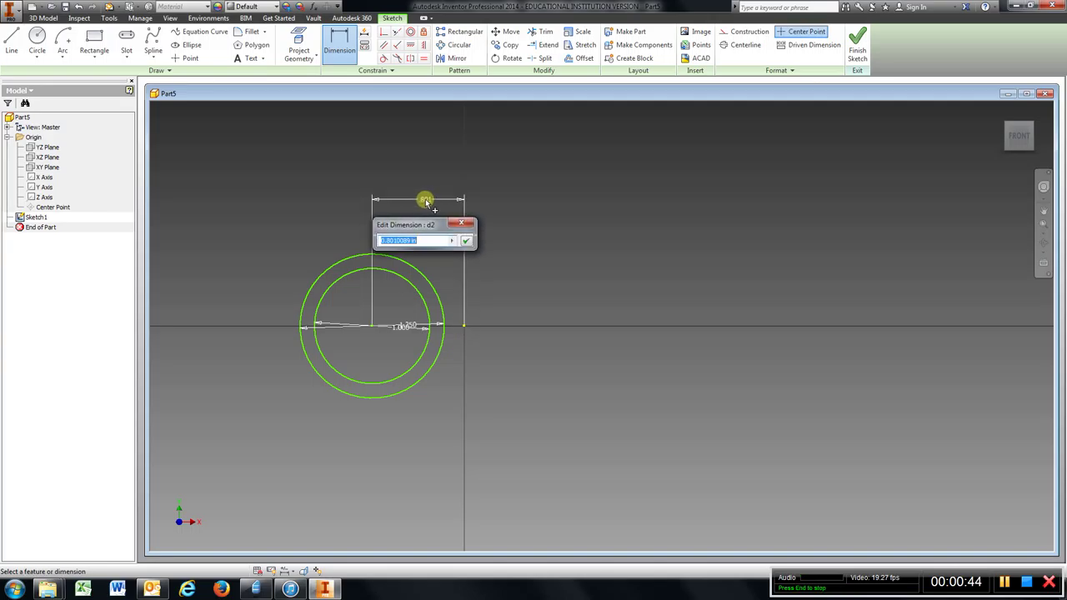
type("6.5/2")
key("Return")
scroll(484, 298, "down", 2)
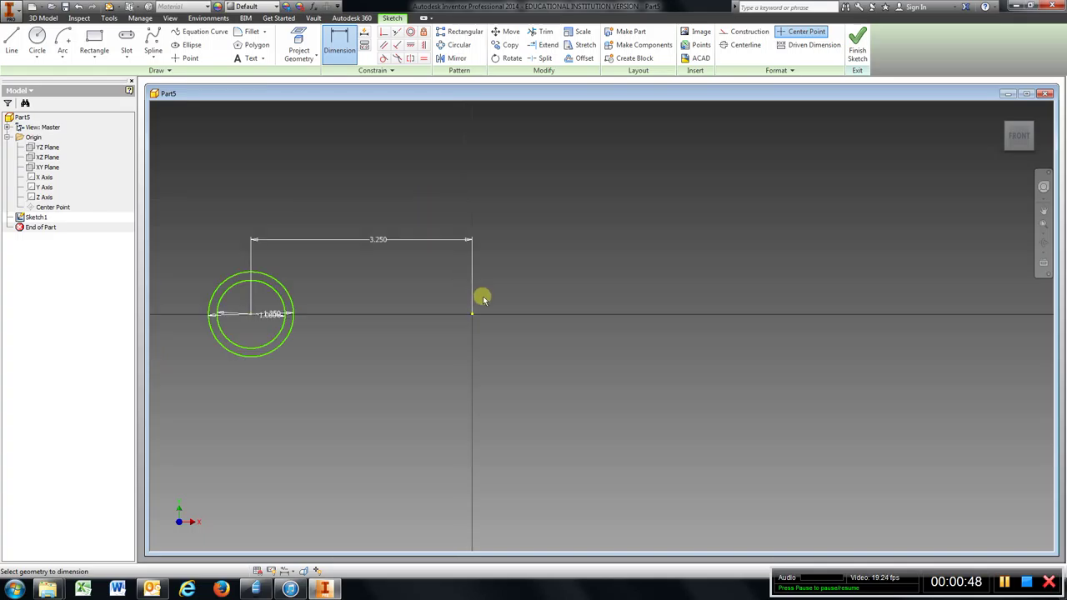
Try concentric circles of 2 in and 1.25 in diameter on the axis right of the origin, and undo both.
left_click(36, 37)
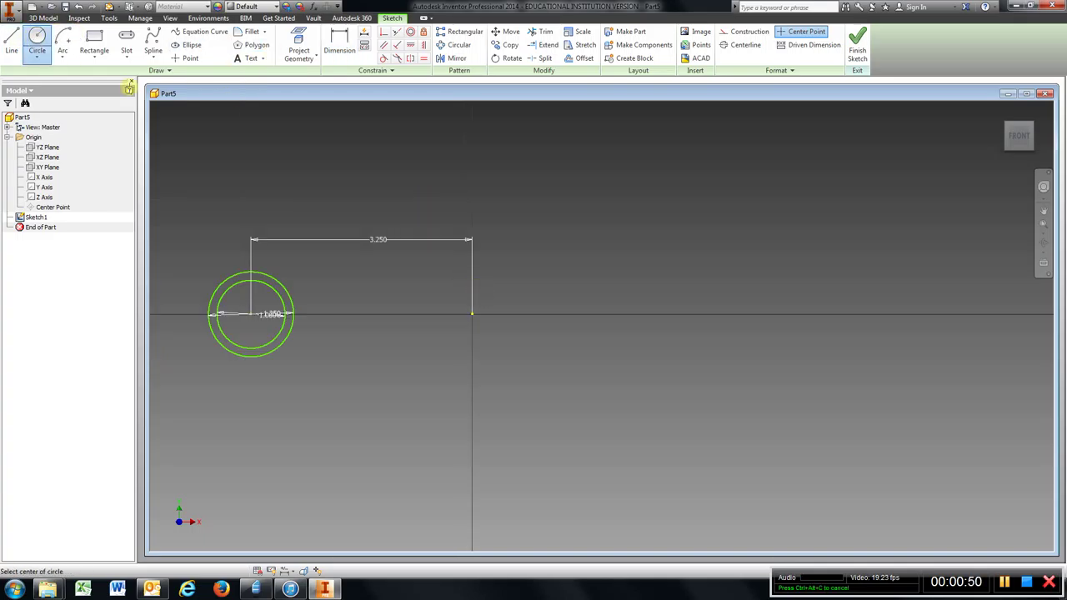
left_click(636, 314)
type("2")
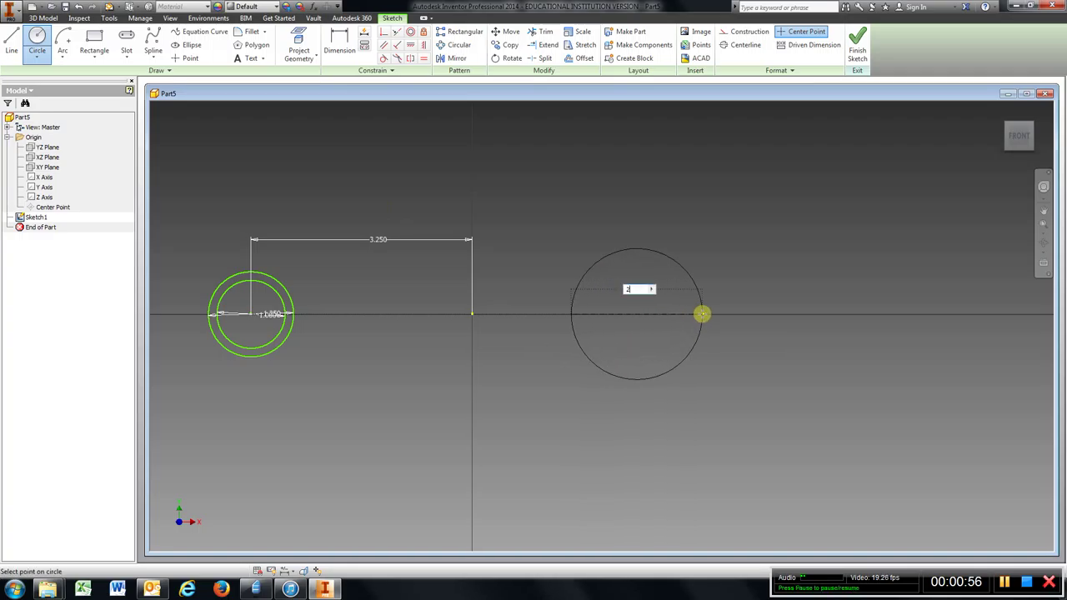
key("Return")
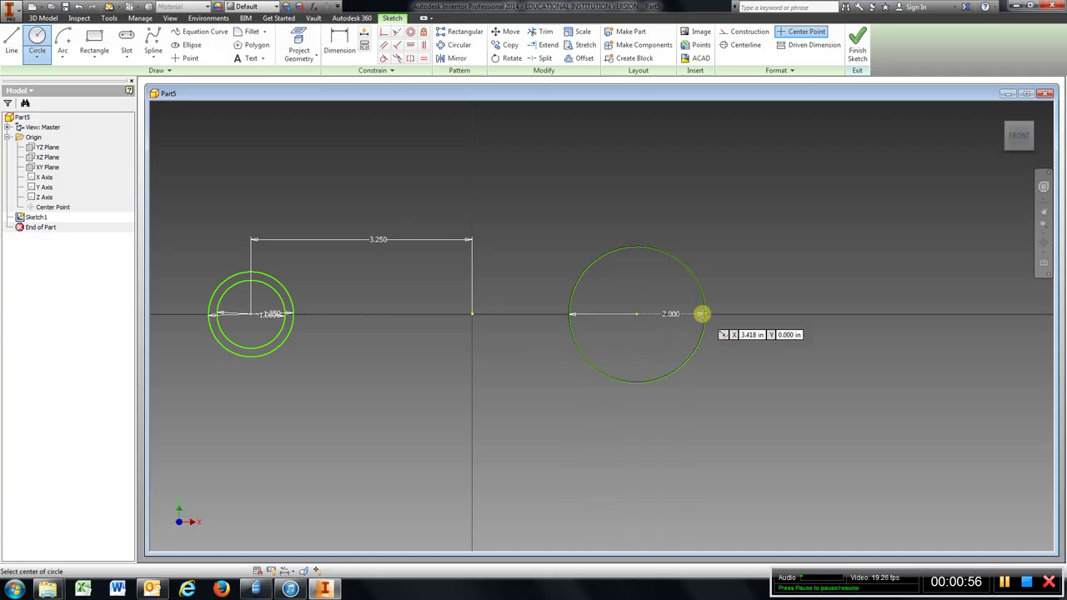
left_click(639, 314)
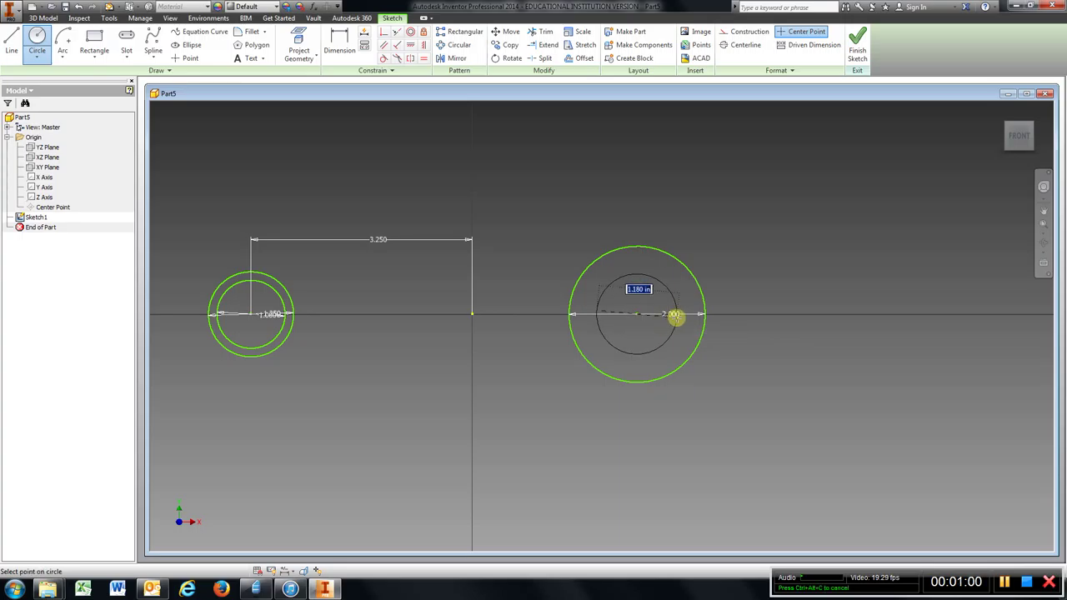
type("1")
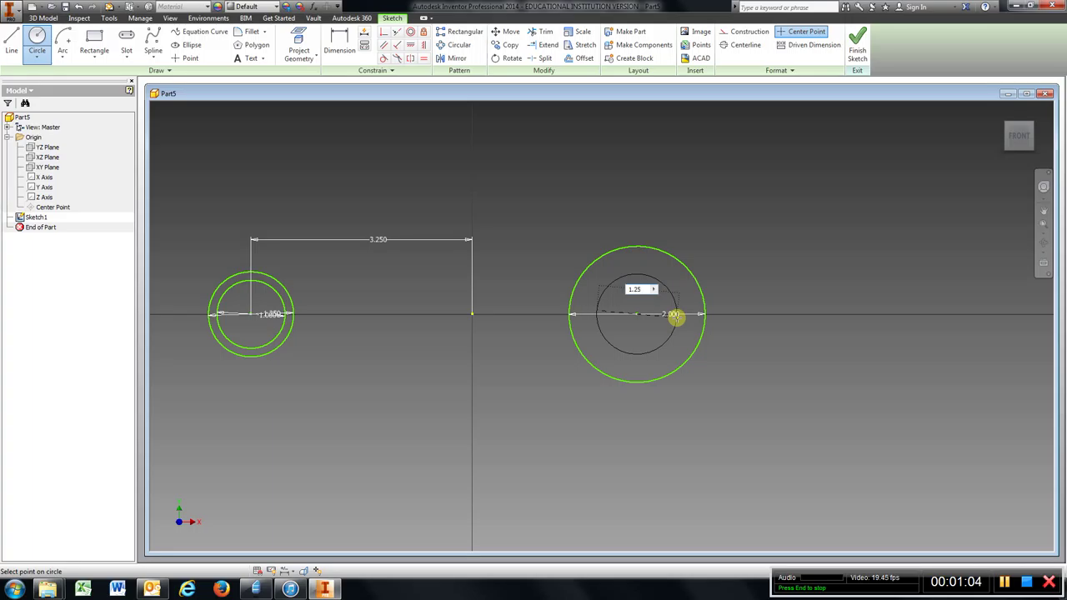
type(".25")
key("Return")
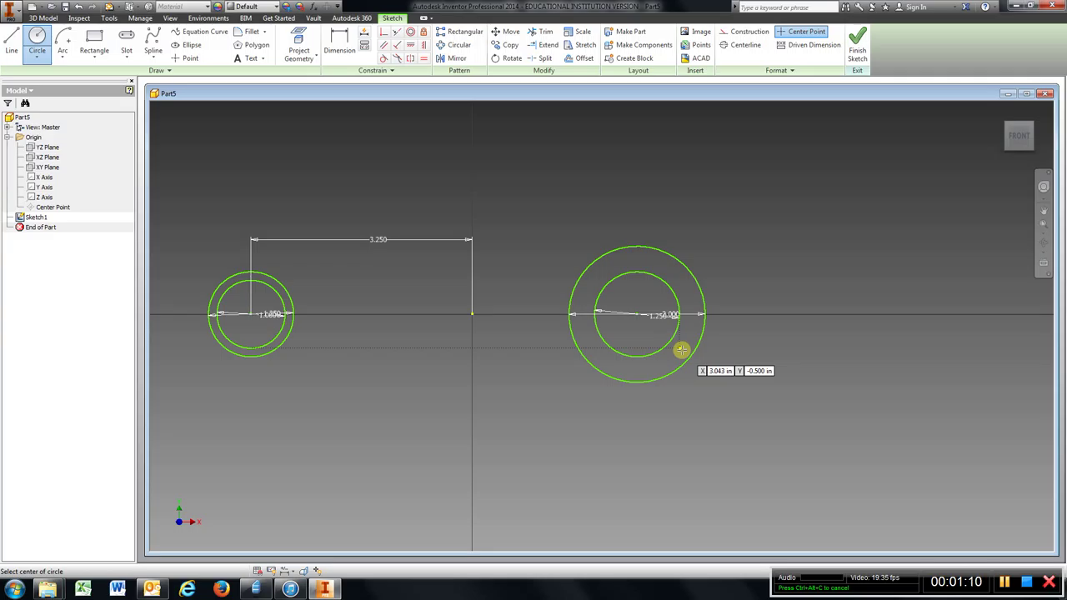
left_click(79, 7)
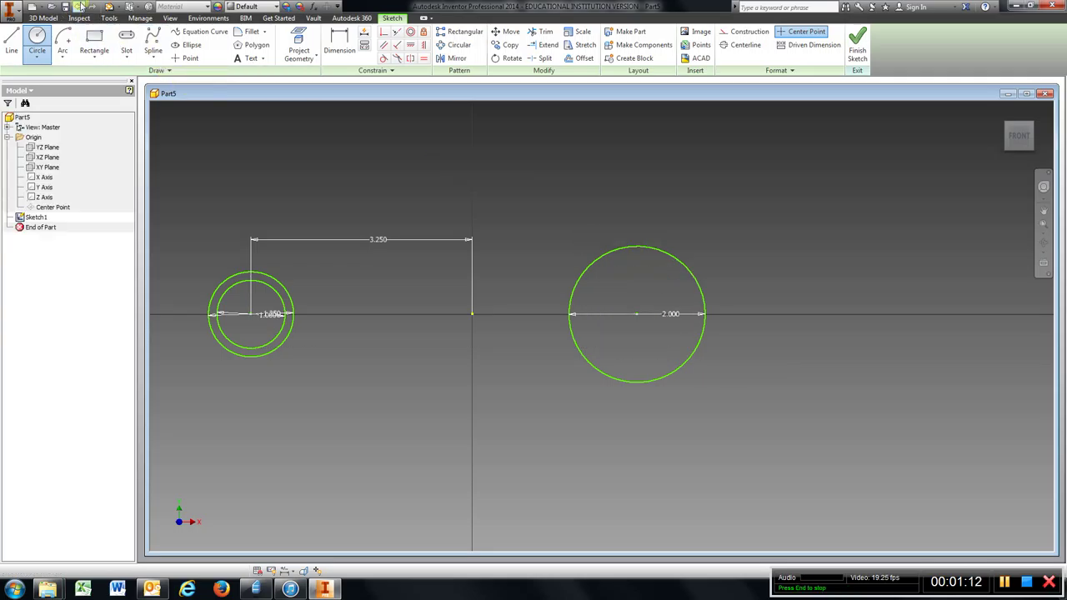
left_click(80, 7)
Draw concentric circles of 2 in and 2.5 in diameter centred on the horizontal axis, right of the origin.
left_click(37, 37)
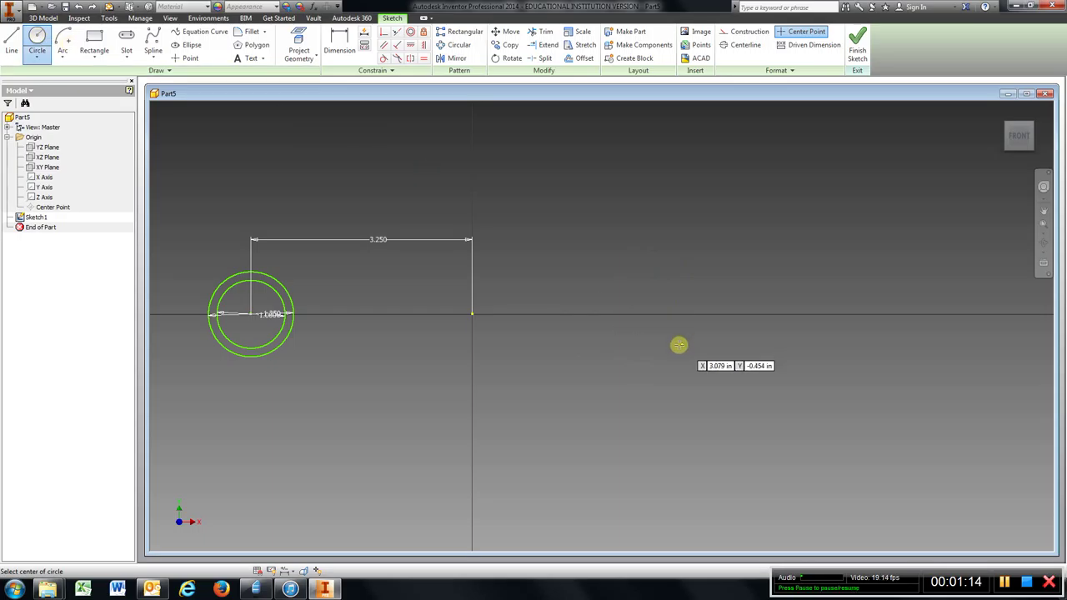
left_click(606, 314)
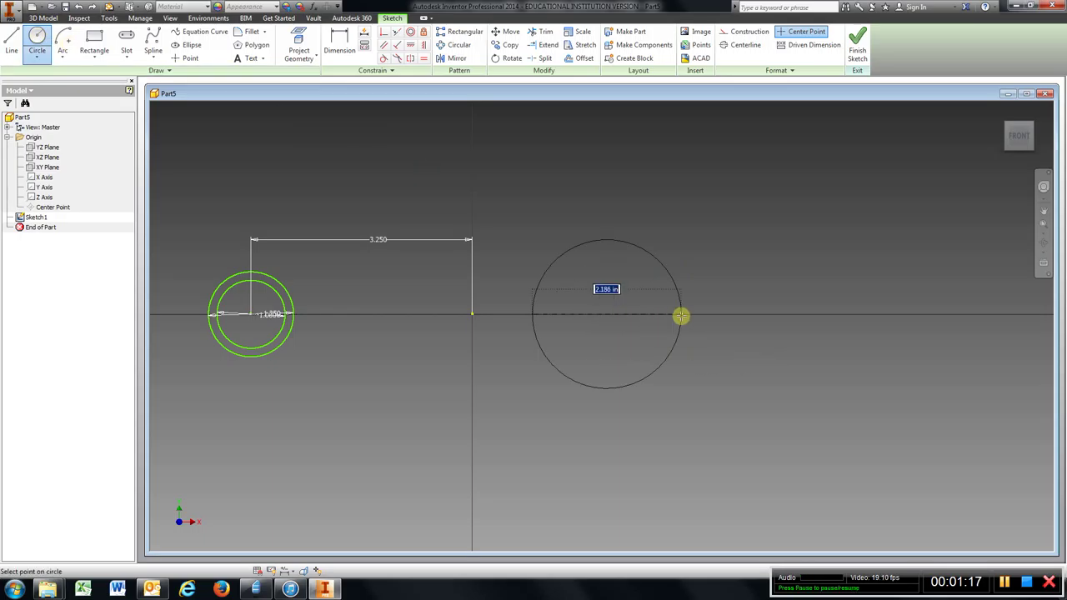
type("2")
key("Return")
left_click(607, 314)
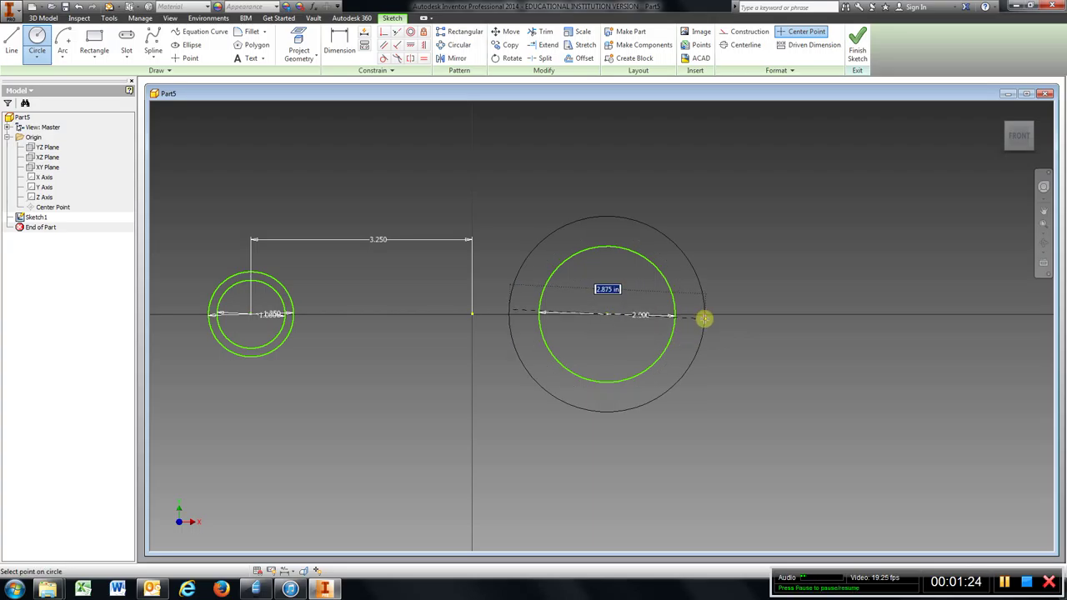
type("2.5")
key("Return")
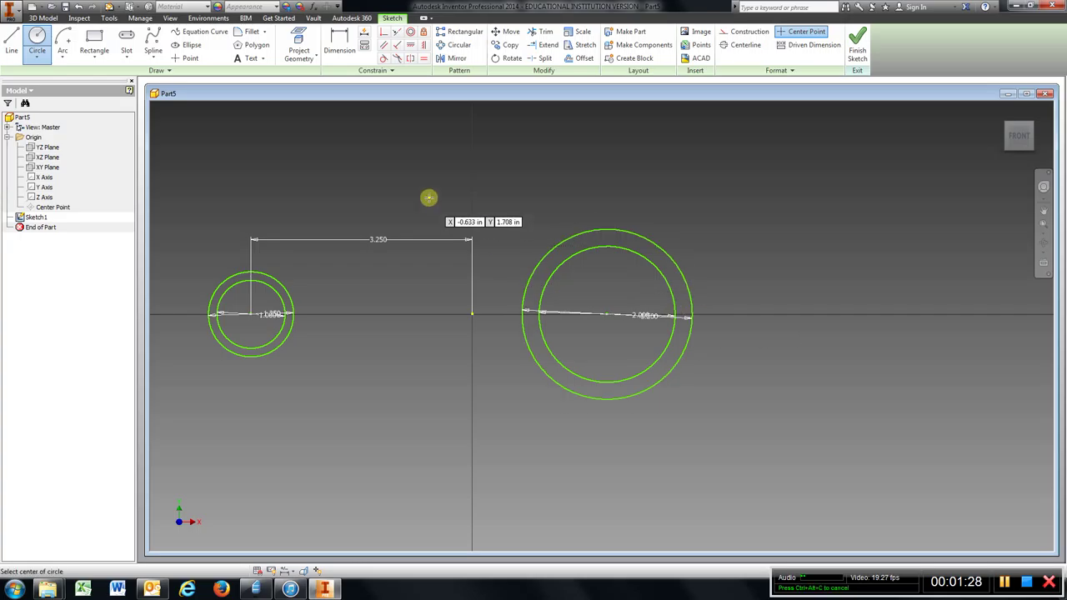
Dimension the distance between the centres of the left and right circle pairs as 6.5 in.
left_click(339, 41)
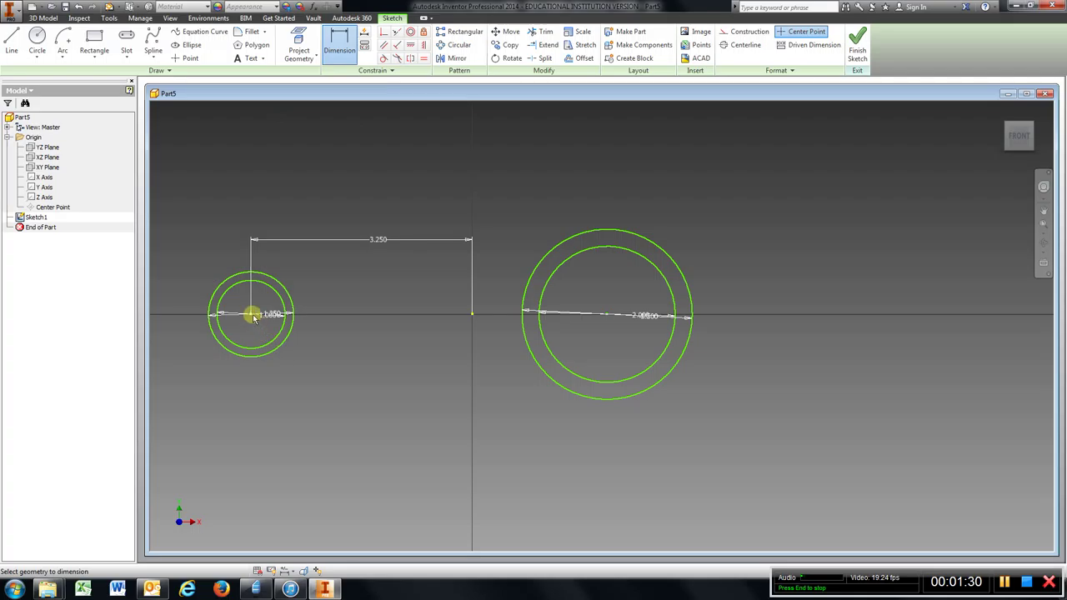
left_click(605, 316)
left_click(433, 450)
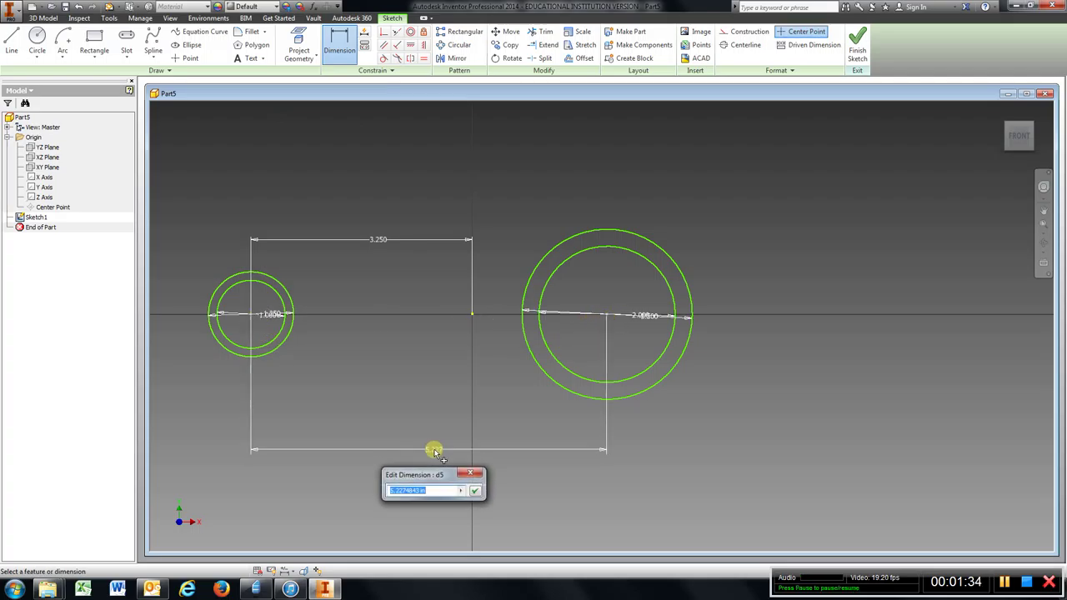
type("6.5")
key("Return")
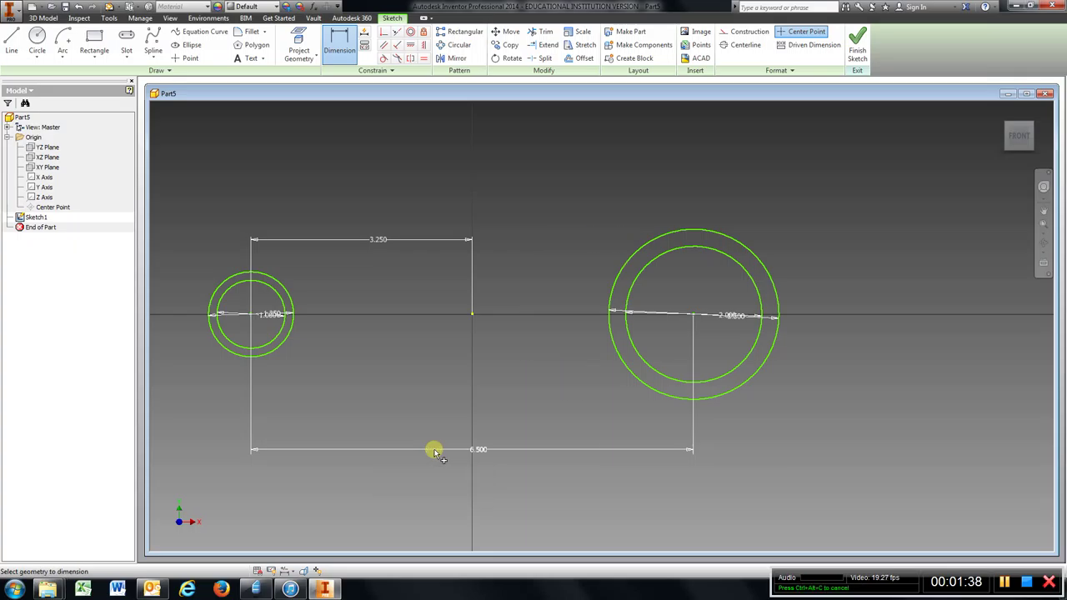
Draw two horizontal lines about 4.7 in long joining the outer circles, one above and one below the horizontal axis.
key("l")
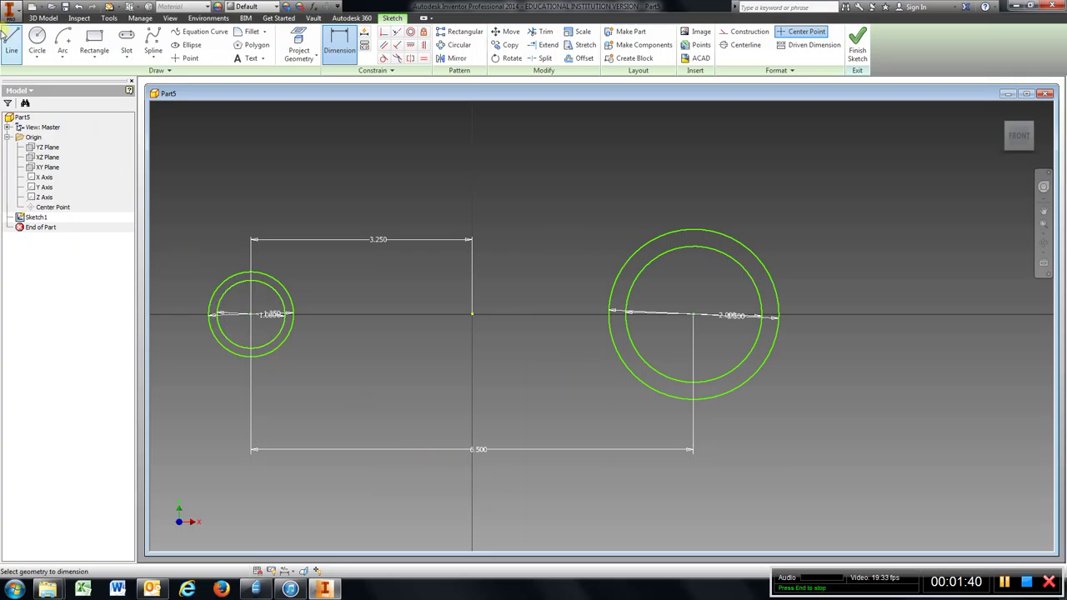
left_click(289, 298)
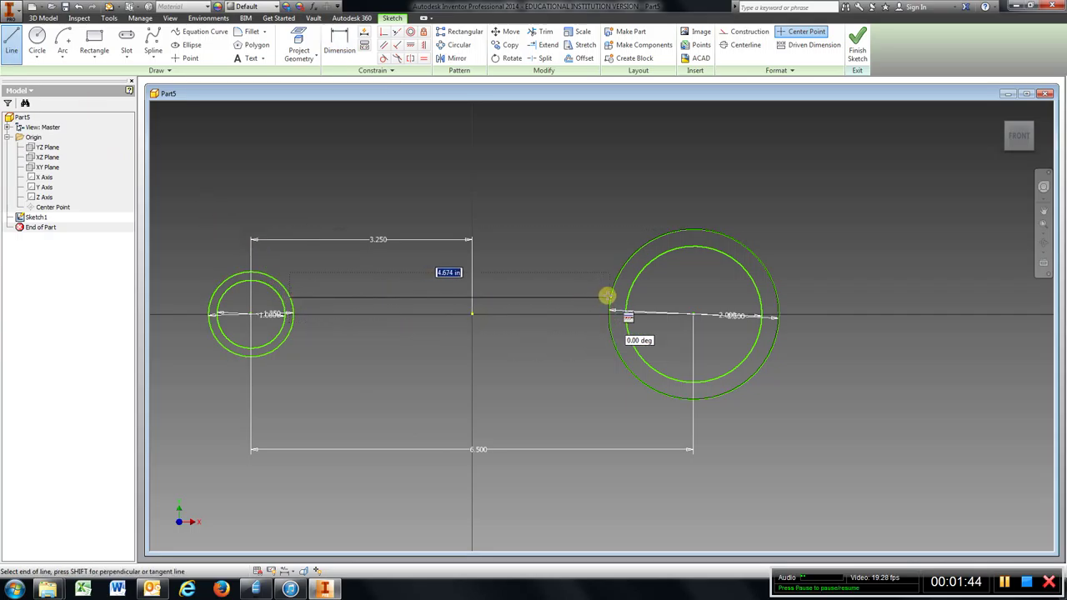
left_click(609, 297)
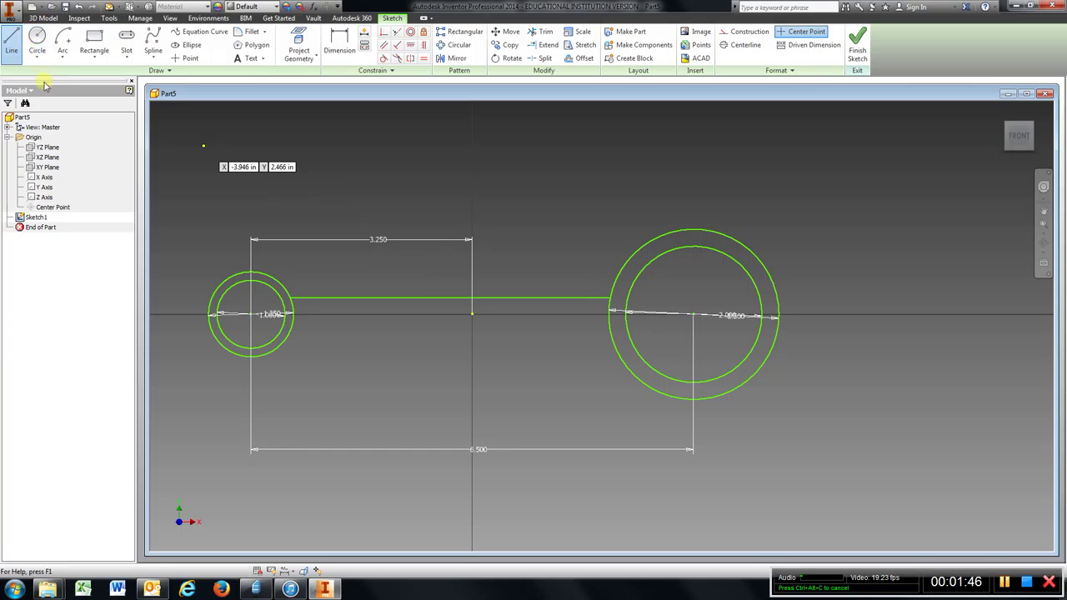
left_click(290, 335)
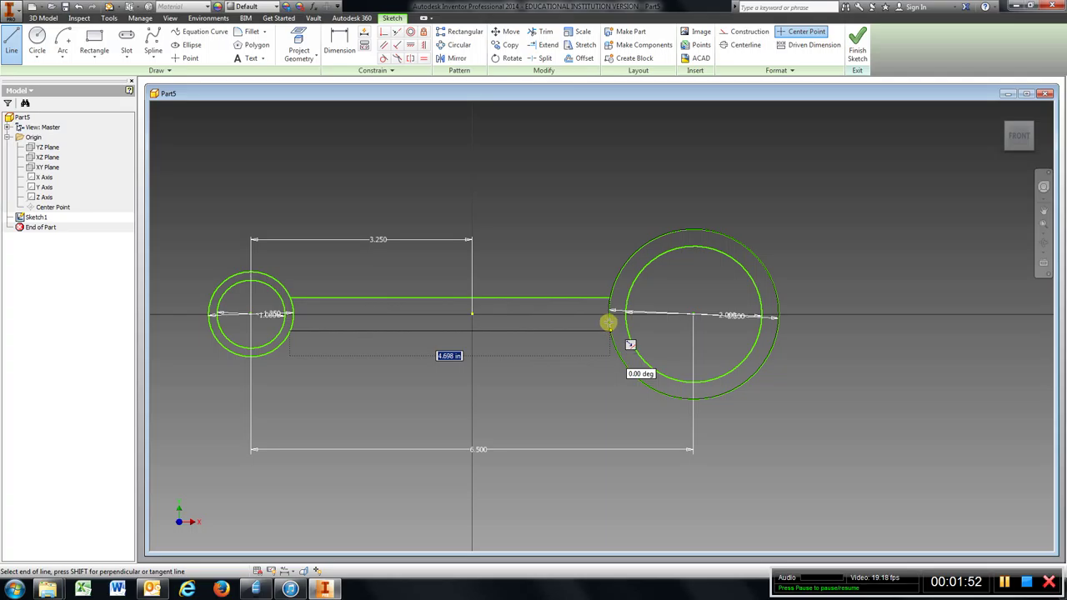
left_click(609, 322)
Dimension the spacing between the two horizontal connecting lines as 0.75 in.
left_click(339, 42)
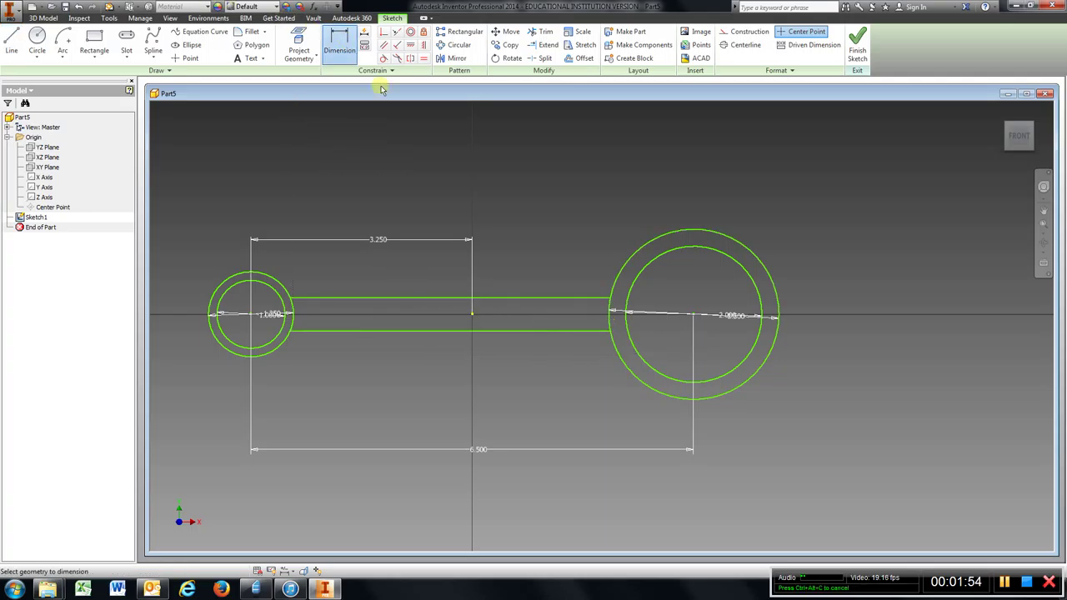
left_click(539, 298)
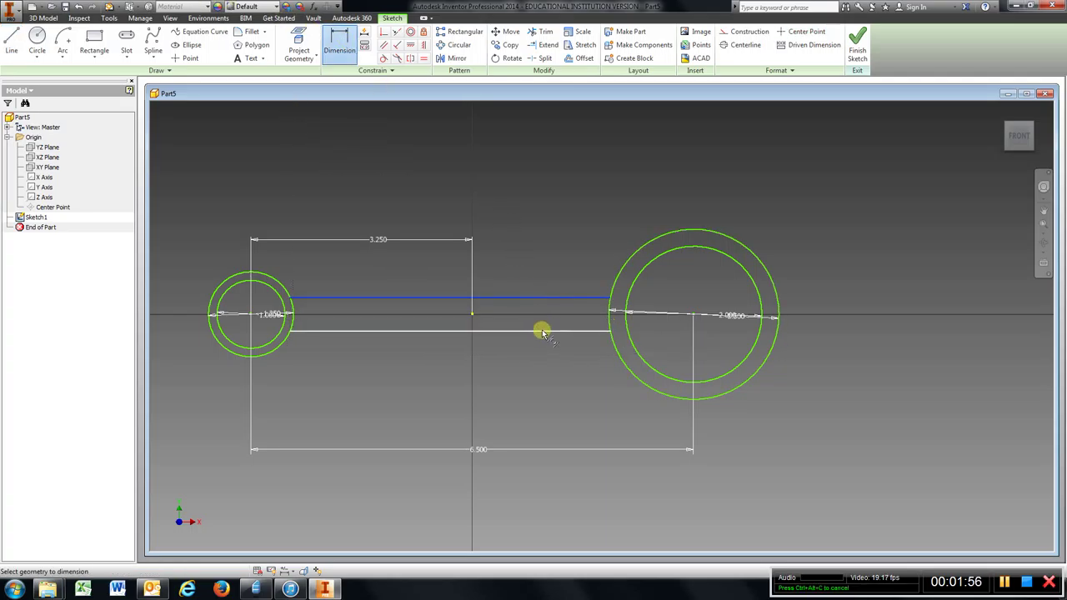
left_click(542, 332)
left_click(553, 374)
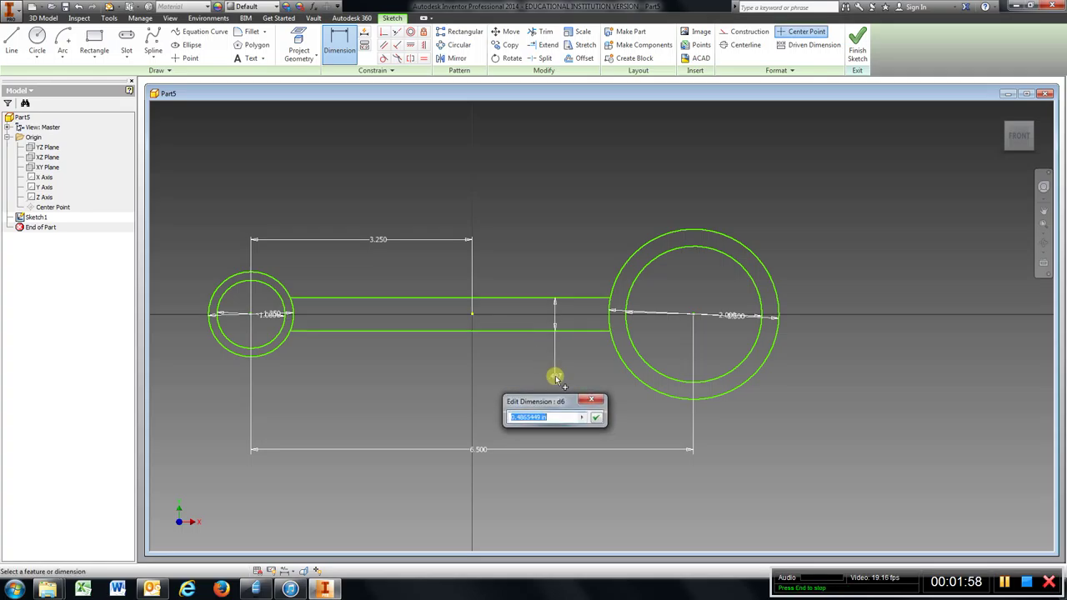
type(".75")
key("Return")
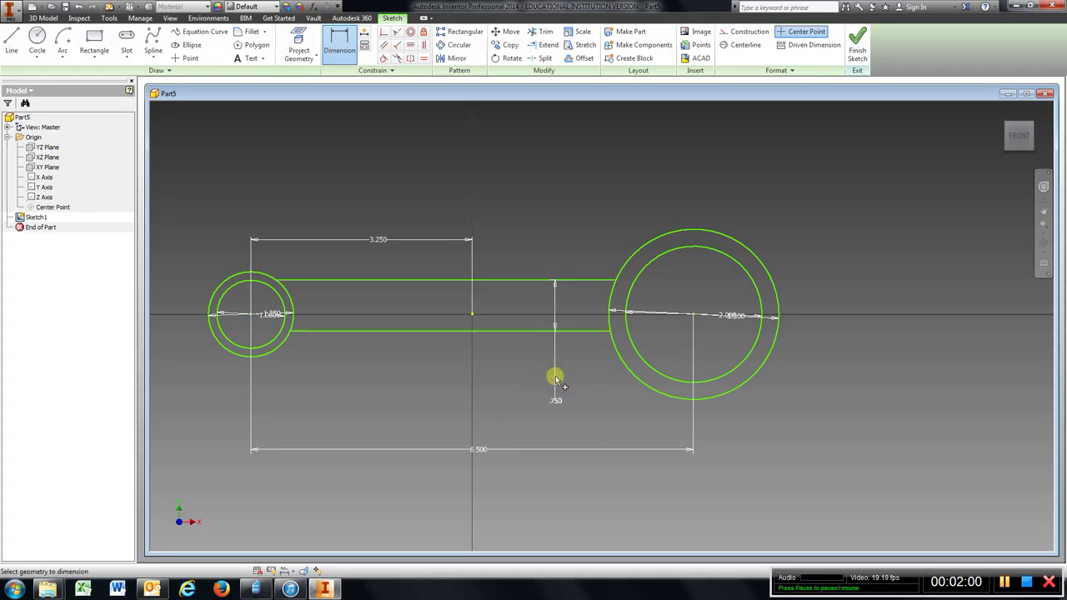
Try to dimension the upper connecting line 0.375 in from the origin, and undo that value.
left_click(472, 314)
left_click(489, 281)
left_click(496, 292)
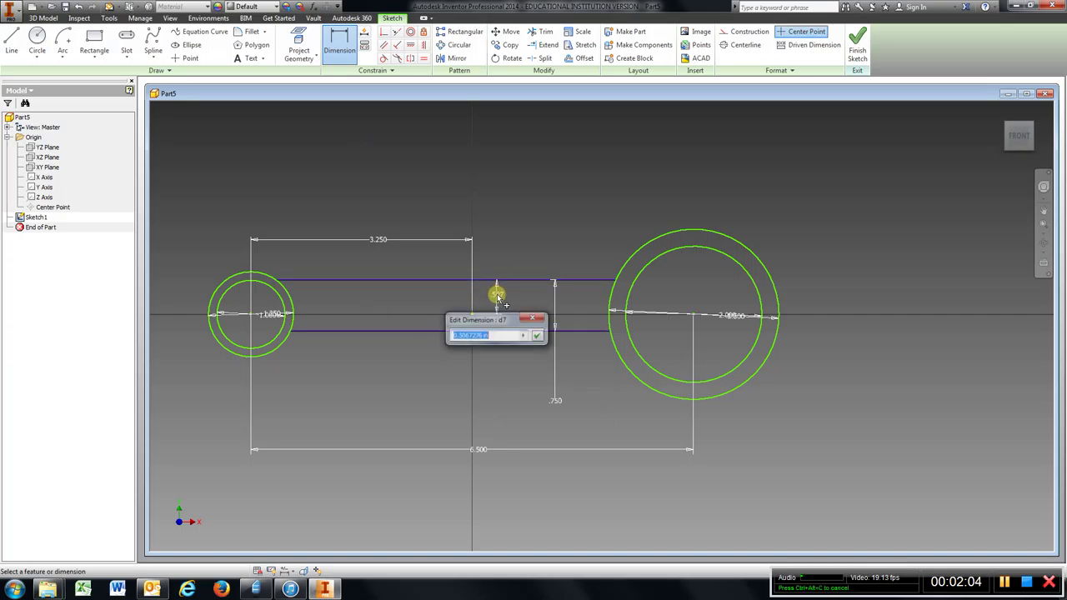
type(".375")
key("Return")
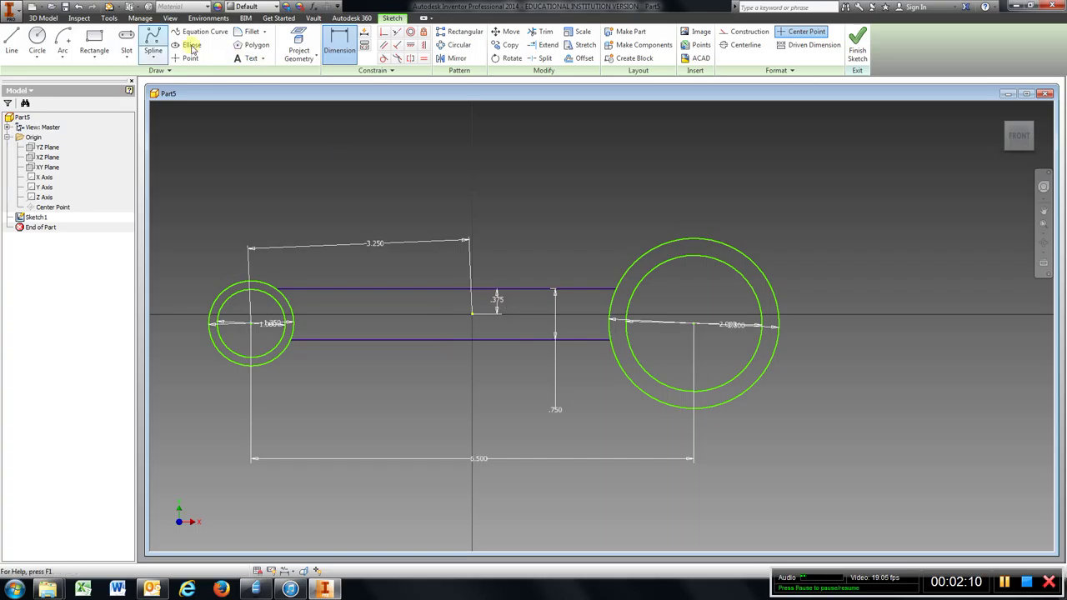
left_click(79, 7)
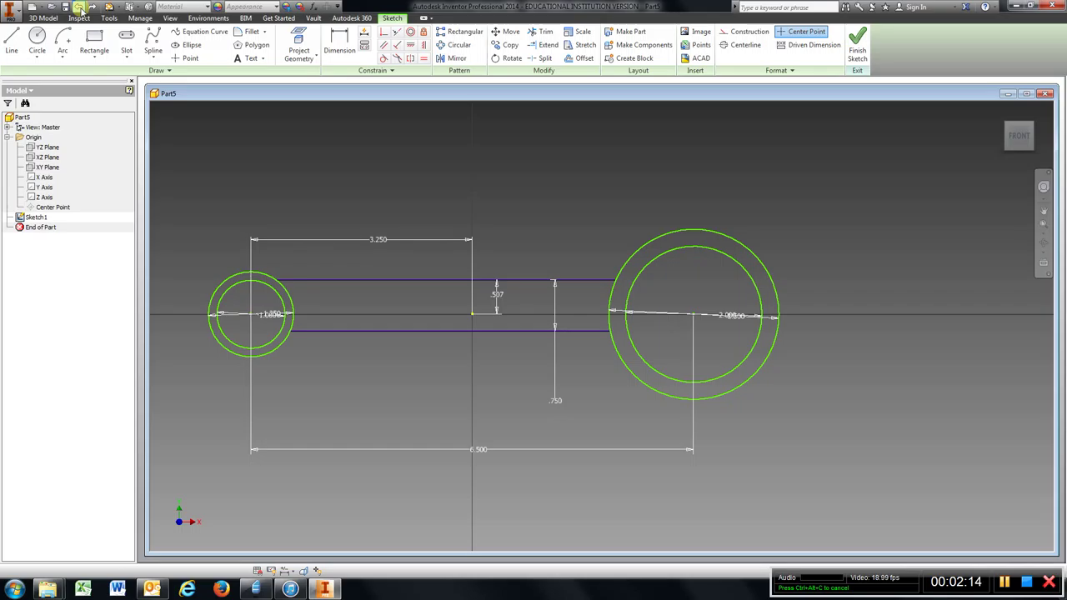
Try to set the upper connecting line's distance from the origin to 0.375 in, and undo that change.
double_click(496, 295)
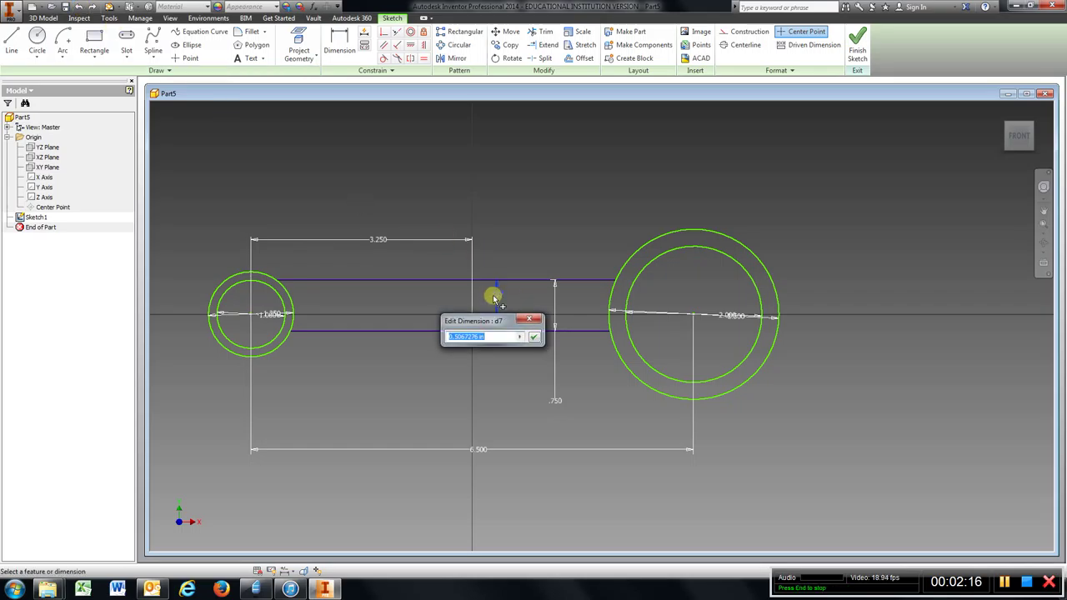
type(".375")
key("Return")
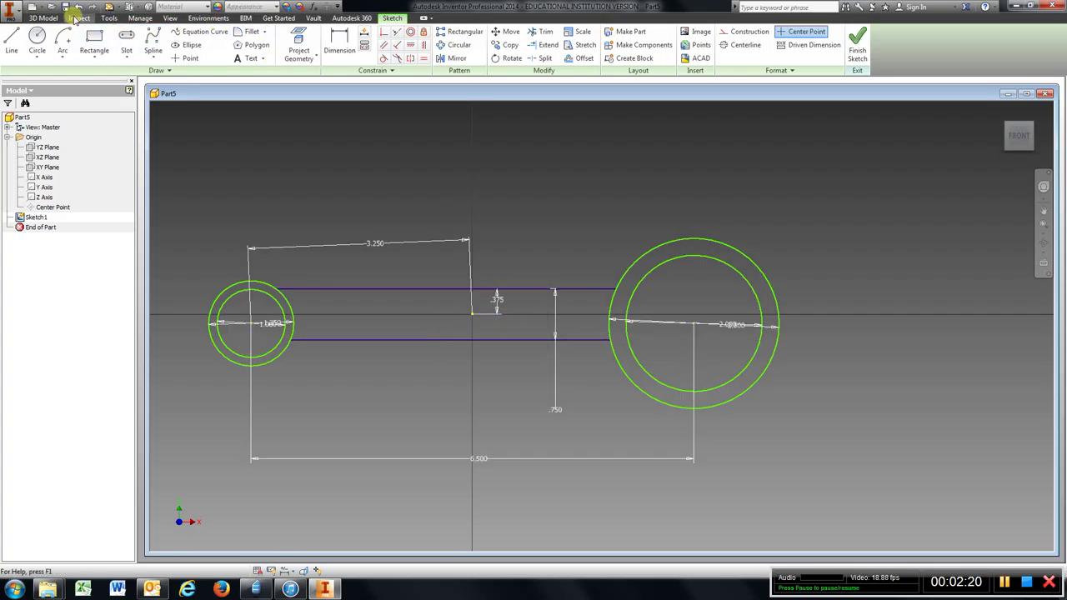
left_click(78, 7)
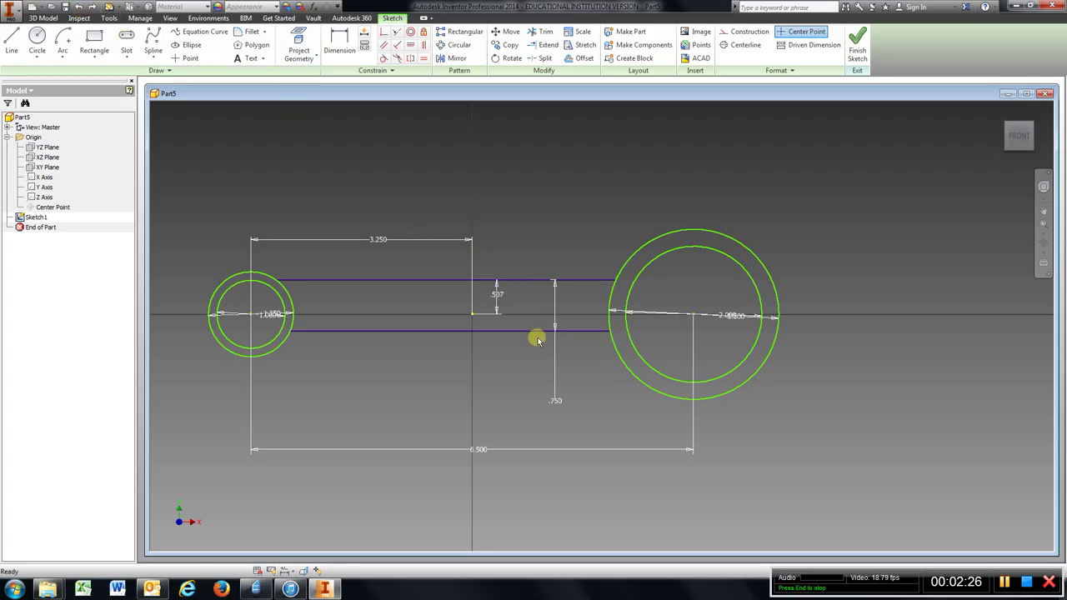
Replace the upper line's distance dimension with one between the lower connecting line and the origin, set to .75/2 in.
right_click(494, 293)
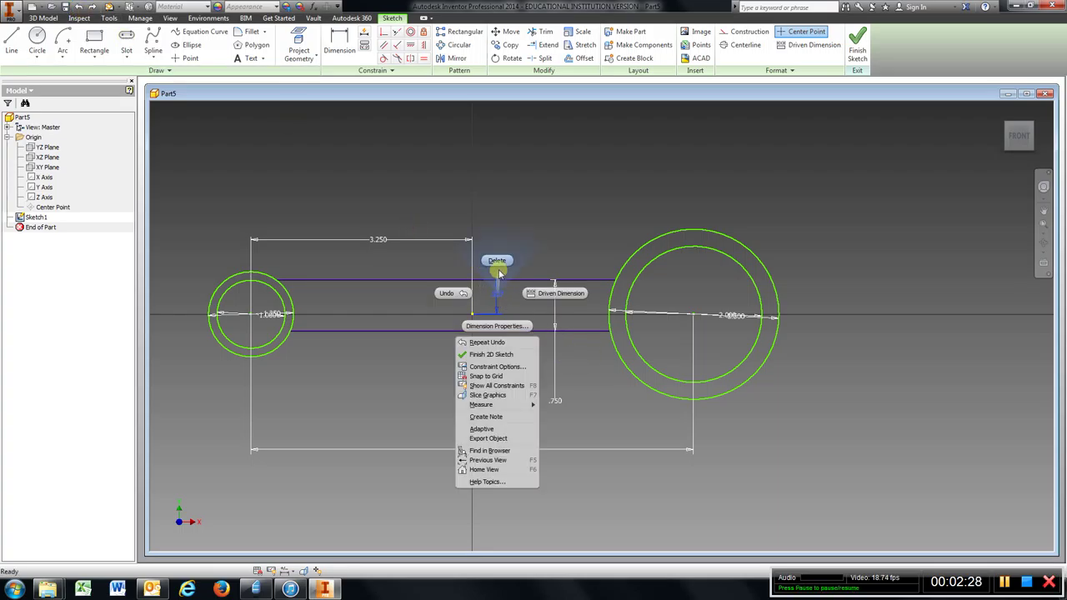
left_click(494, 259)
left_click(340, 42)
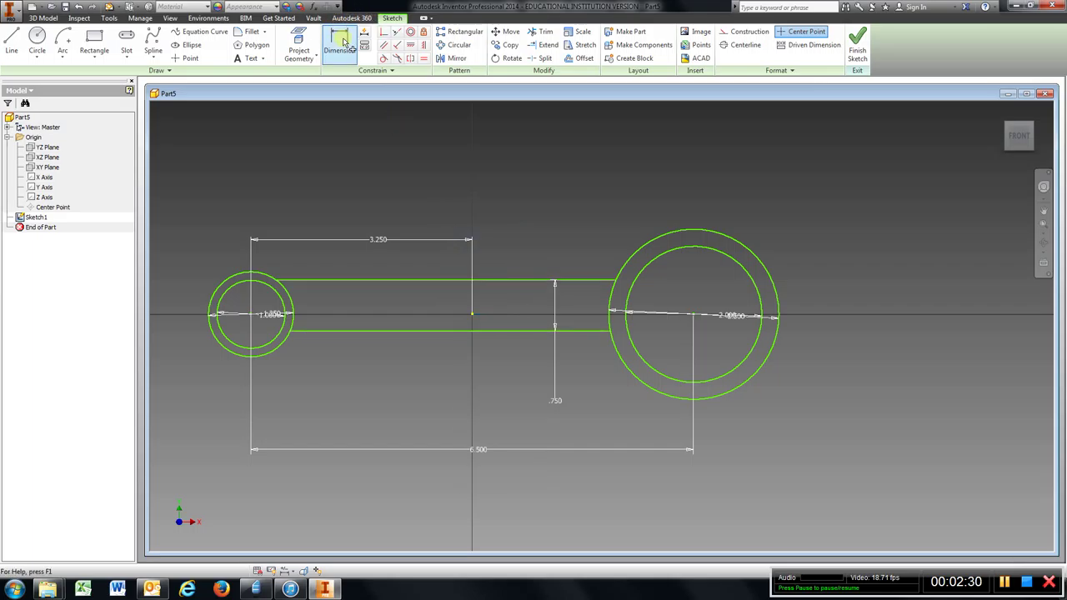
left_click(452, 332)
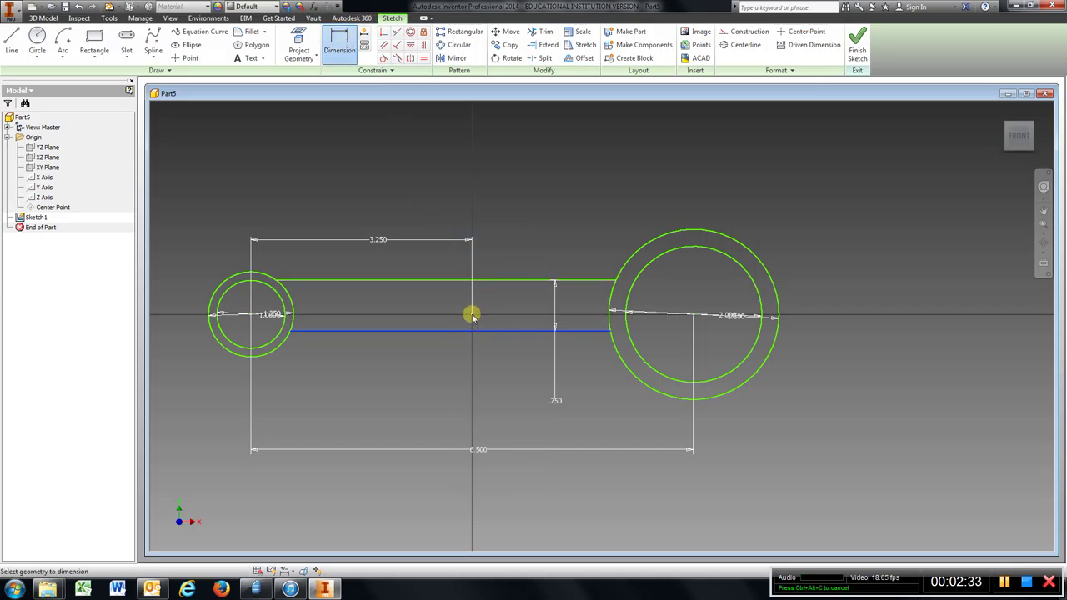
left_click(472, 315)
left_click(509, 321)
type(".75")
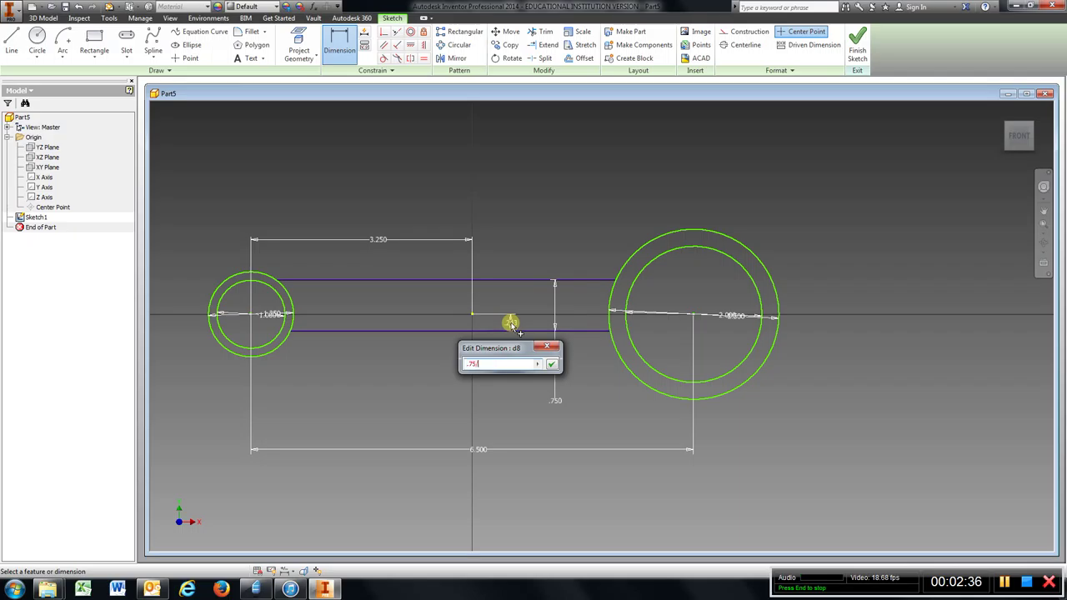
type("/2")
key("Return")
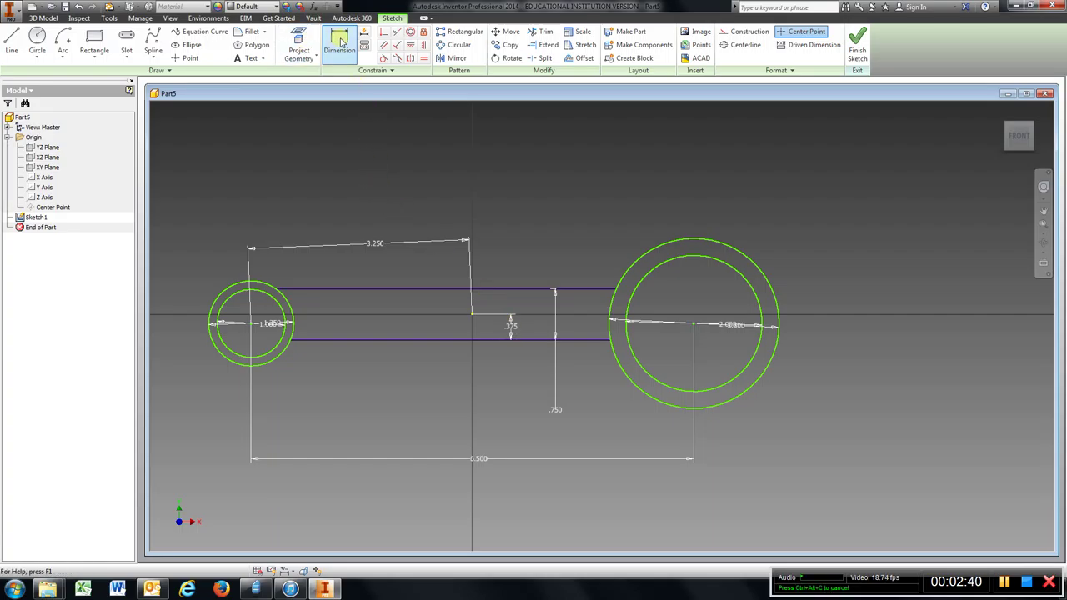
Dimension the vertical distance between the small circles' centre and the origin as 0 in.
left_click(253, 324)
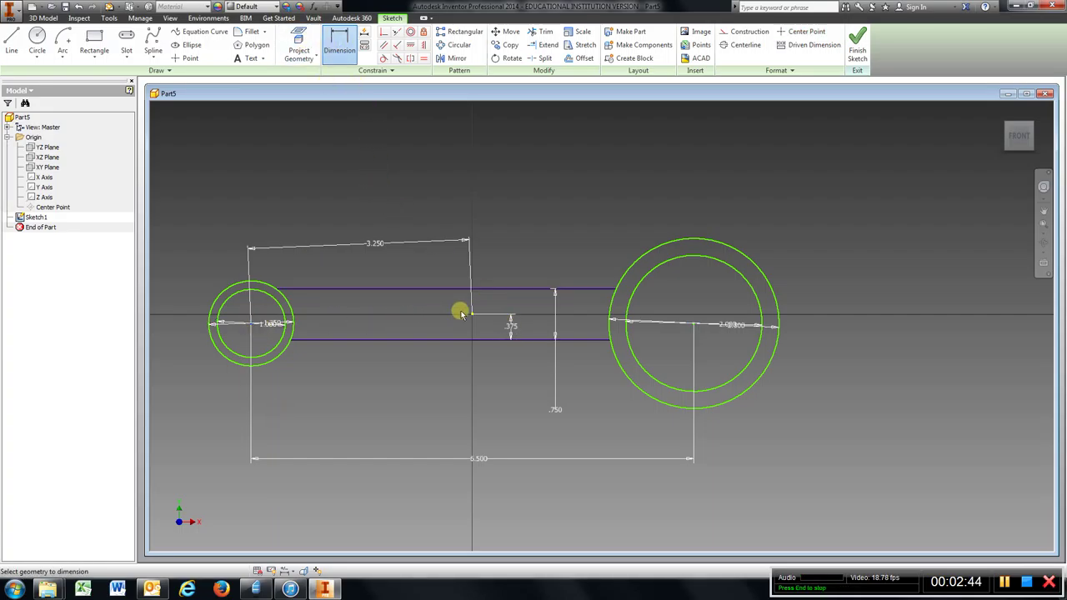
left_click(471, 313)
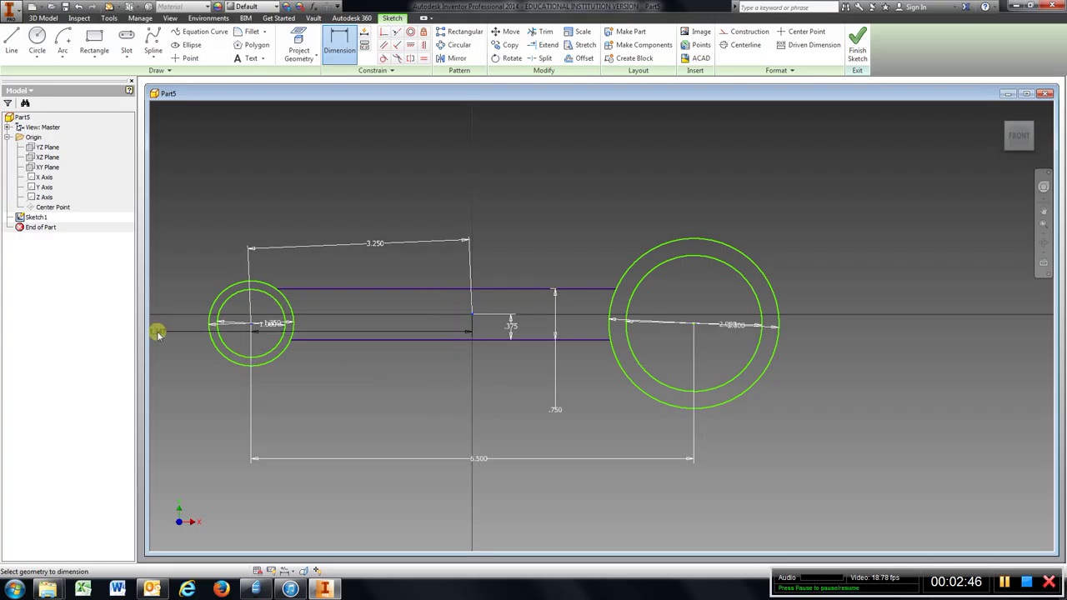
left_click(171, 286)
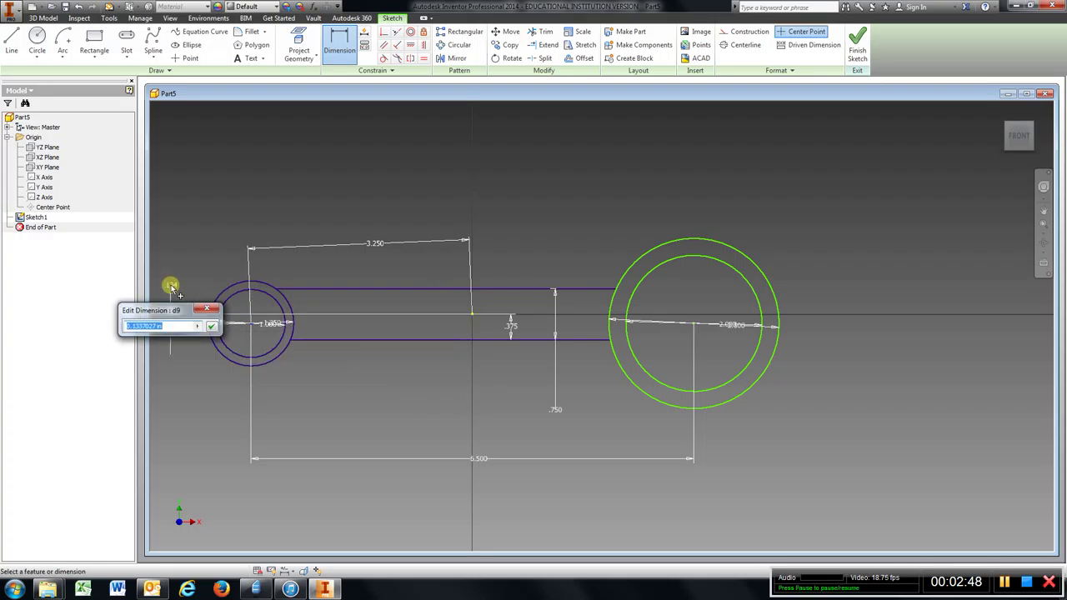
type("0")
key("Return")
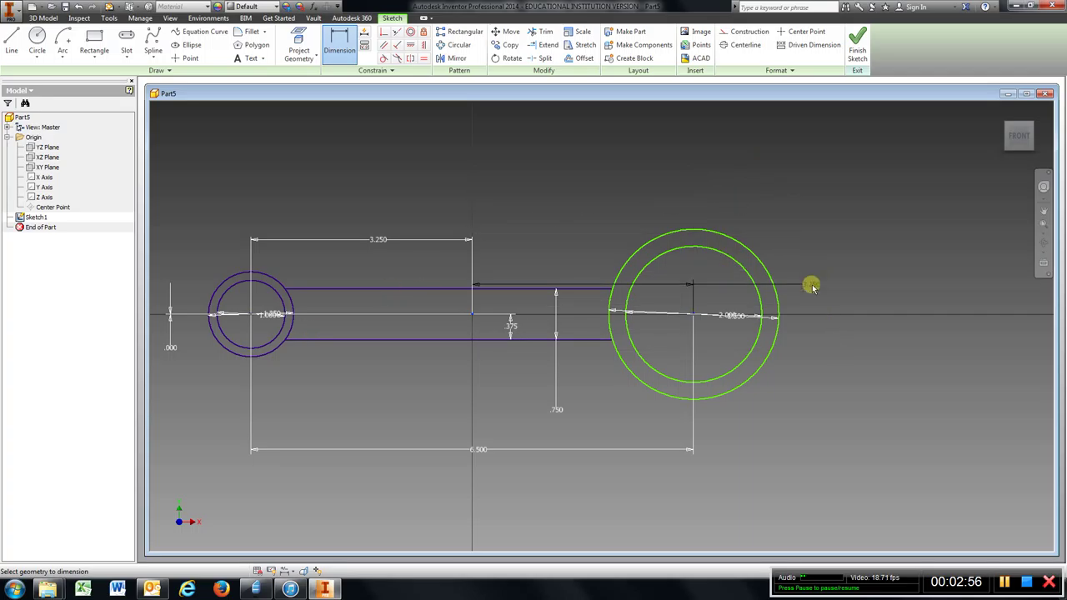
key("Escape")
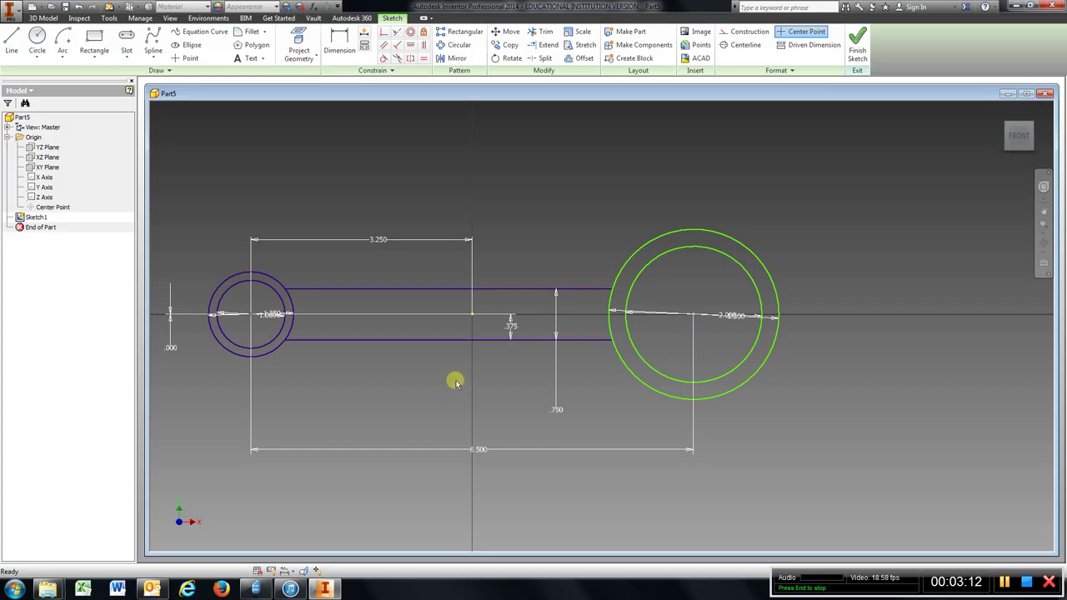
Draw a vertical line about 3.435 in long through the centre of the large circles, extending past both circles.
left_click(11, 42)
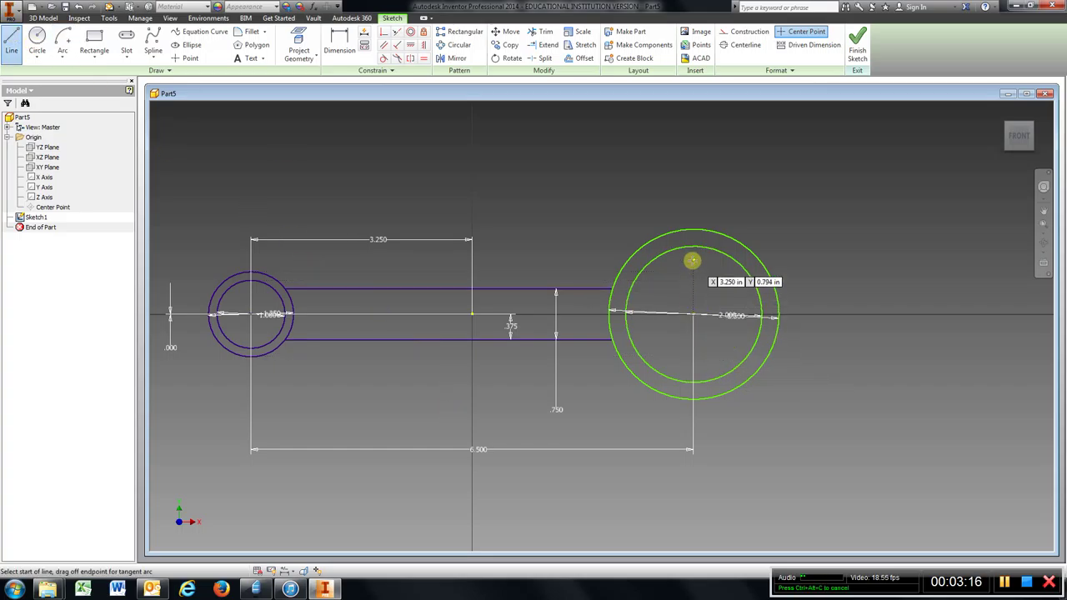
left_click(693, 207)
left_click(692, 441)
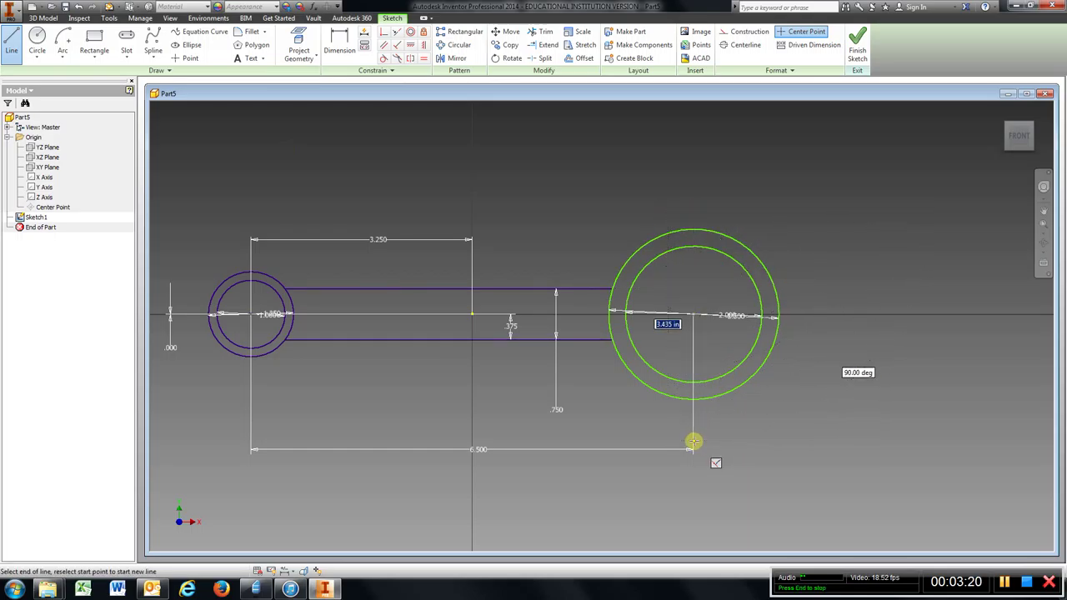
Trim the right halves of both large circles and the vertical line, keeping only its short segments between the two arcs.
key("x")
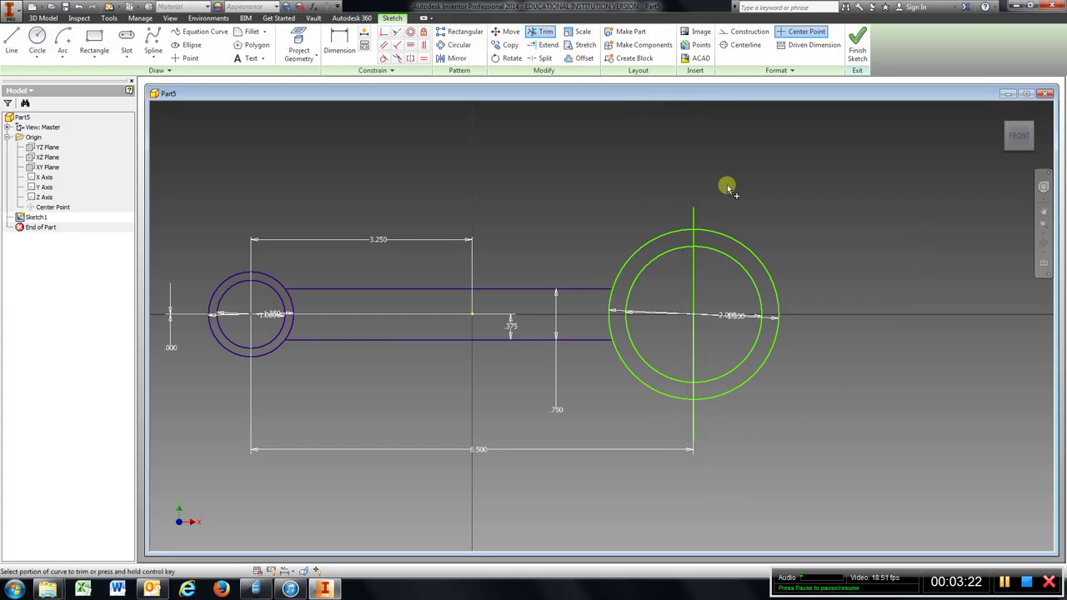
left_click(728, 238)
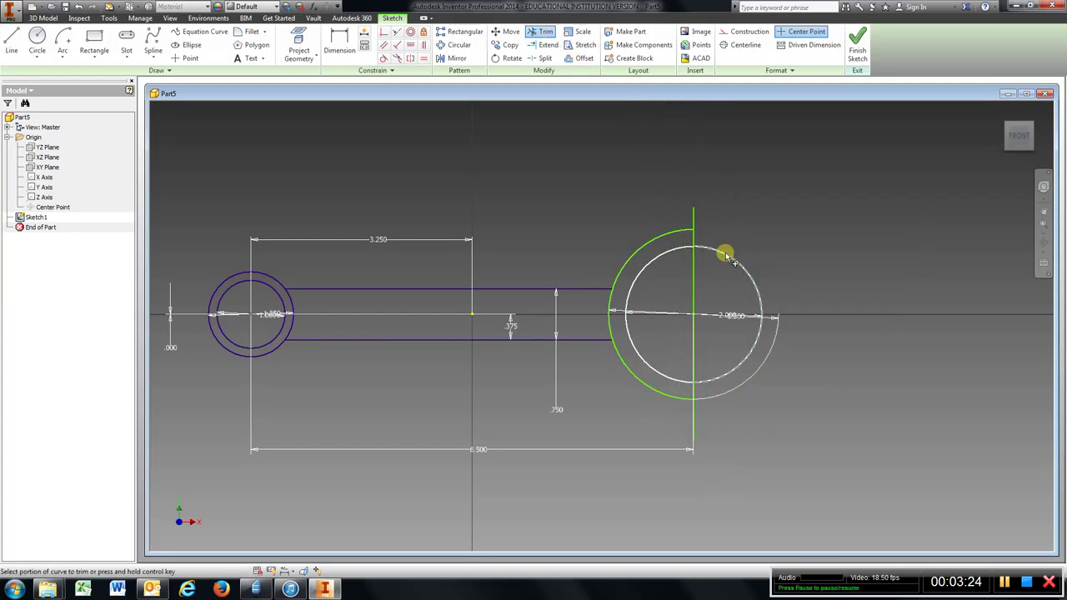
left_click(727, 255)
left_click(692, 214)
left_click(693, 284)
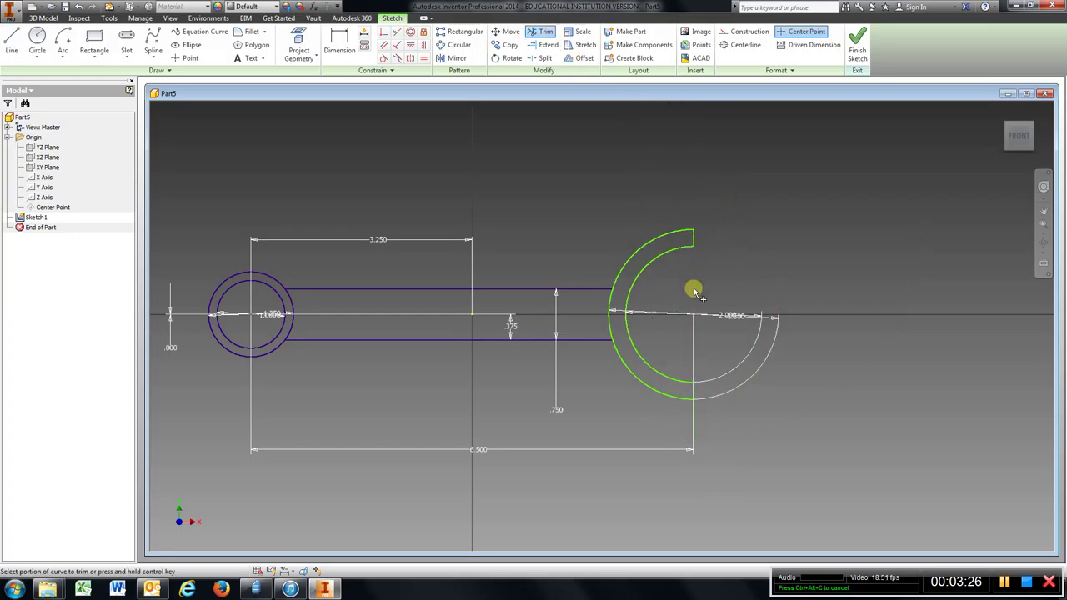
left_click(692, 412)
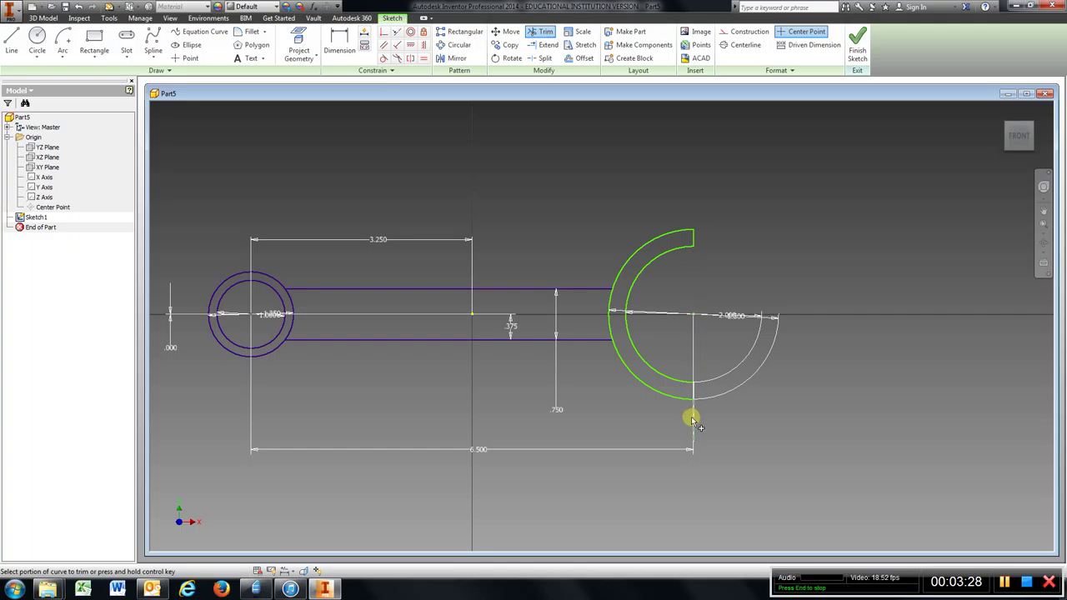
Trim the outer circles' arcs between the two connecting lines at both ends of the shaft, and finish the sketch.
left_click(612, 313)
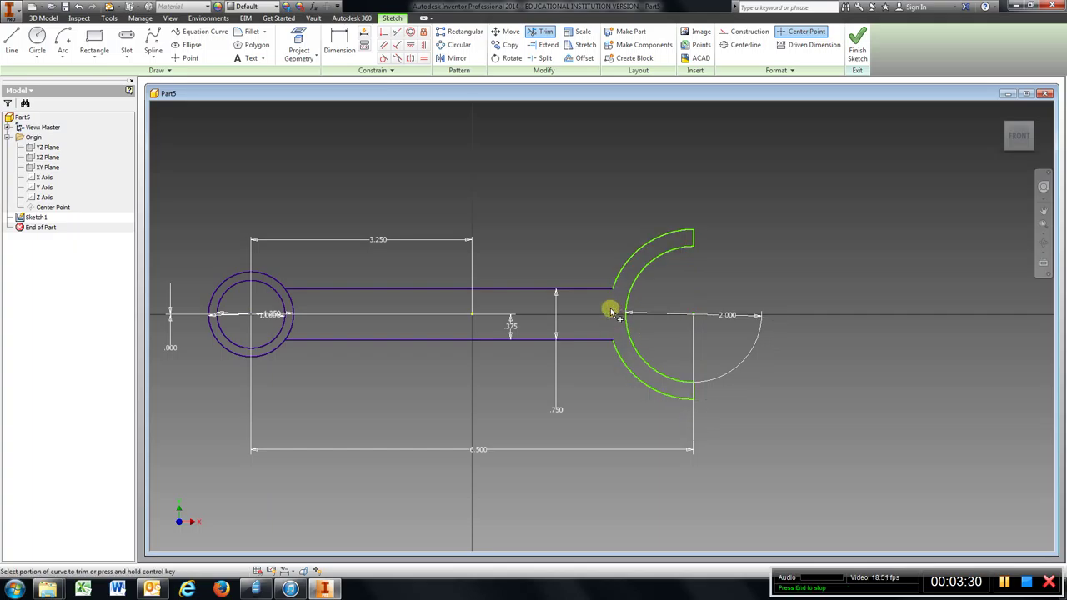
left_click(294, 307)
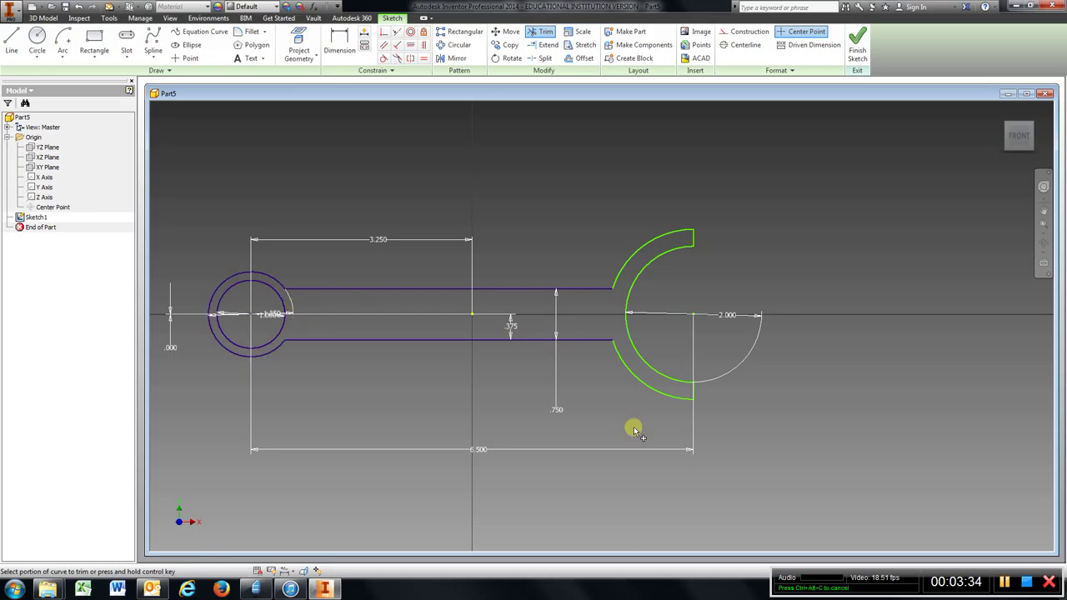
left_click(857, 46)
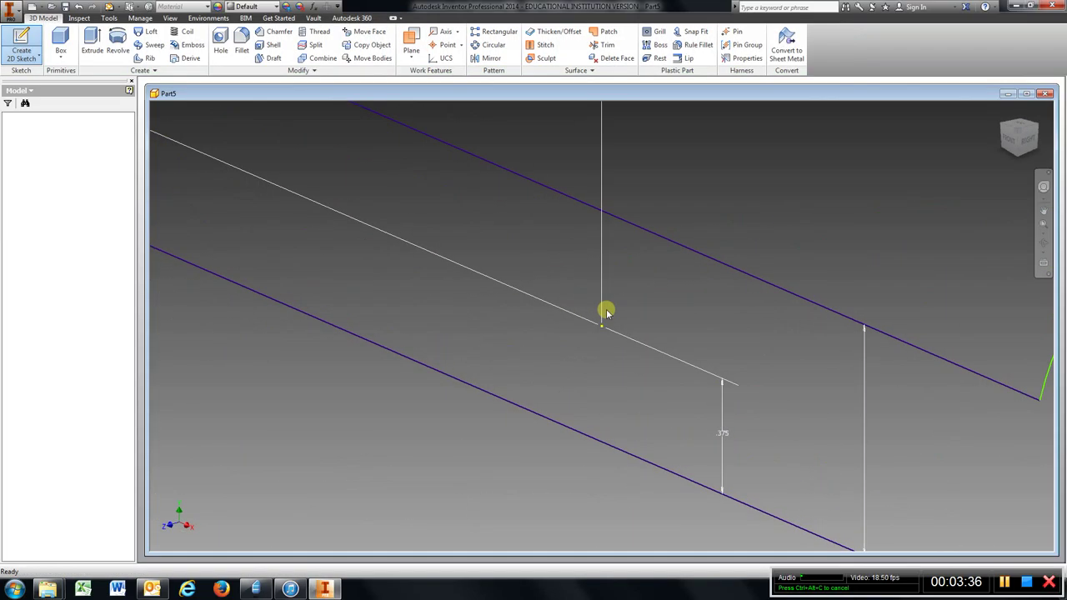
Extrude the connecting-rod profile 0.5 in as a solid, leaving the small end's inner circle open.
scroll(604, 311, "down", 3)
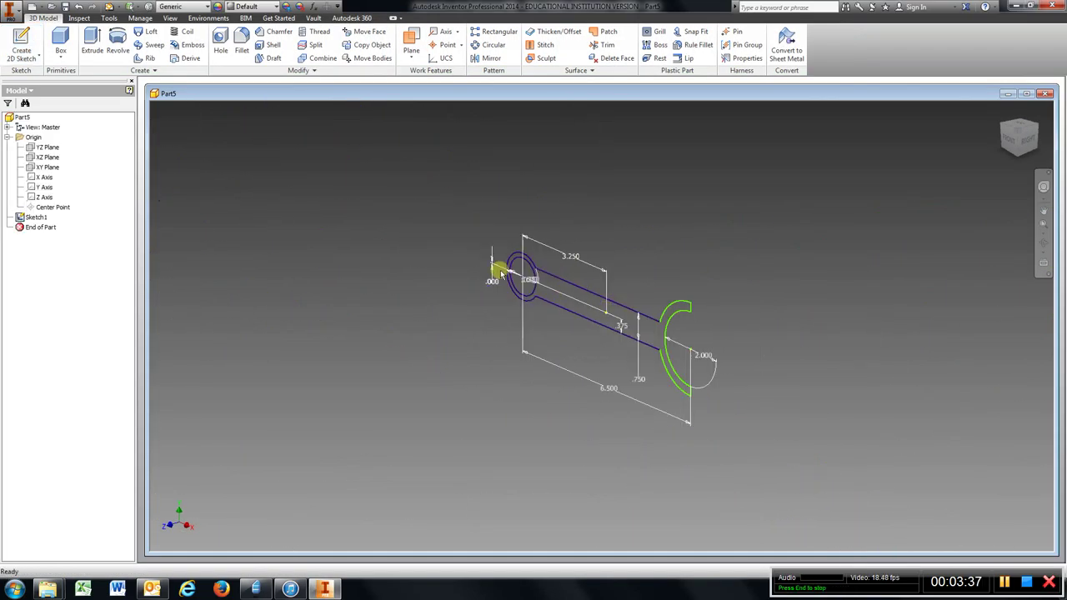
left_click(93, 46)
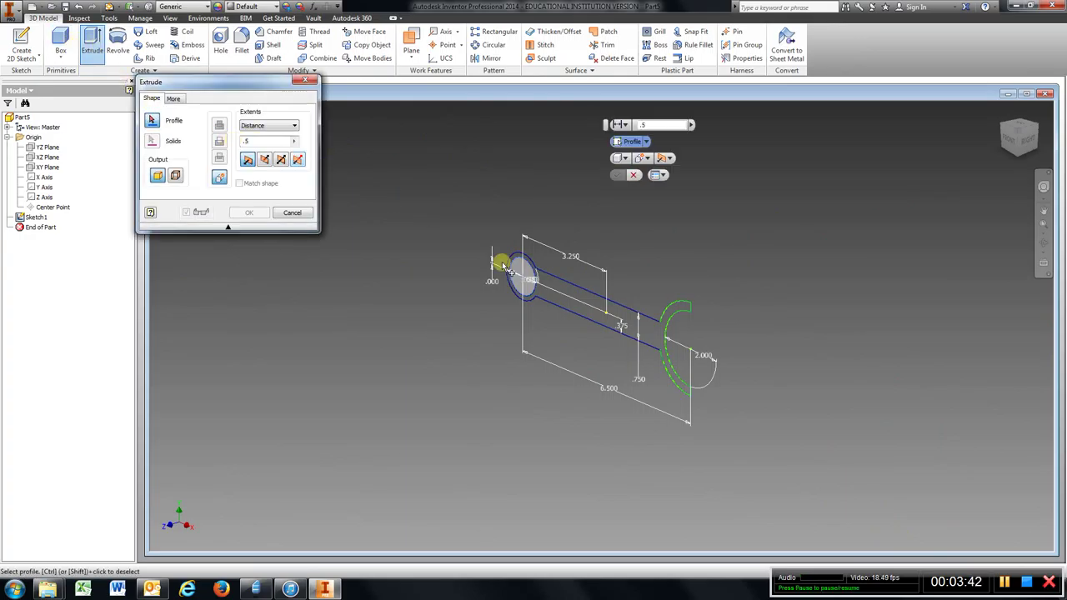
left_click(619, 322)
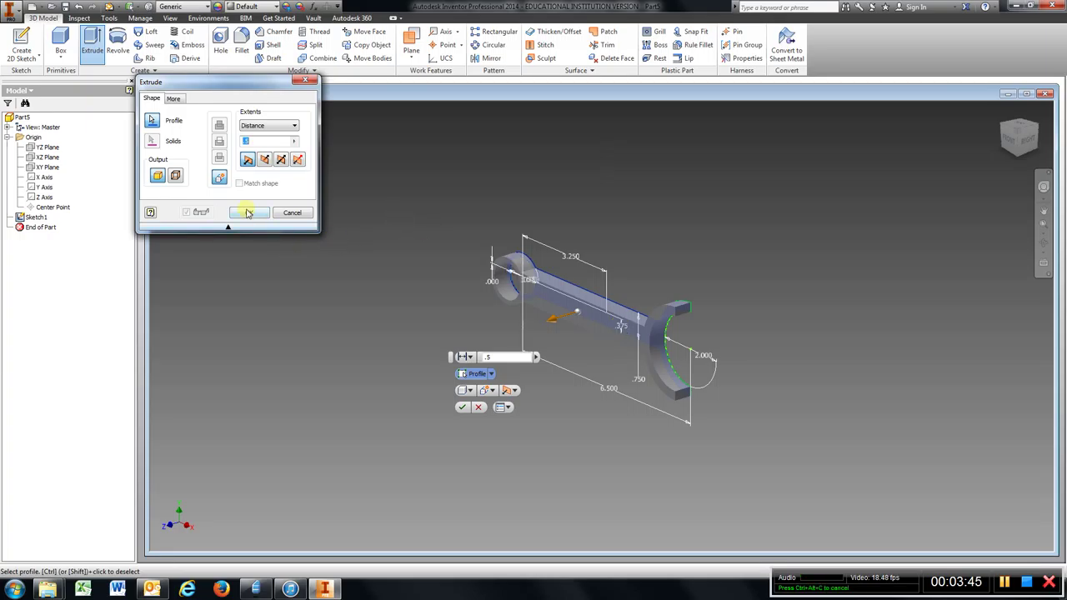
left_click(247, 213)
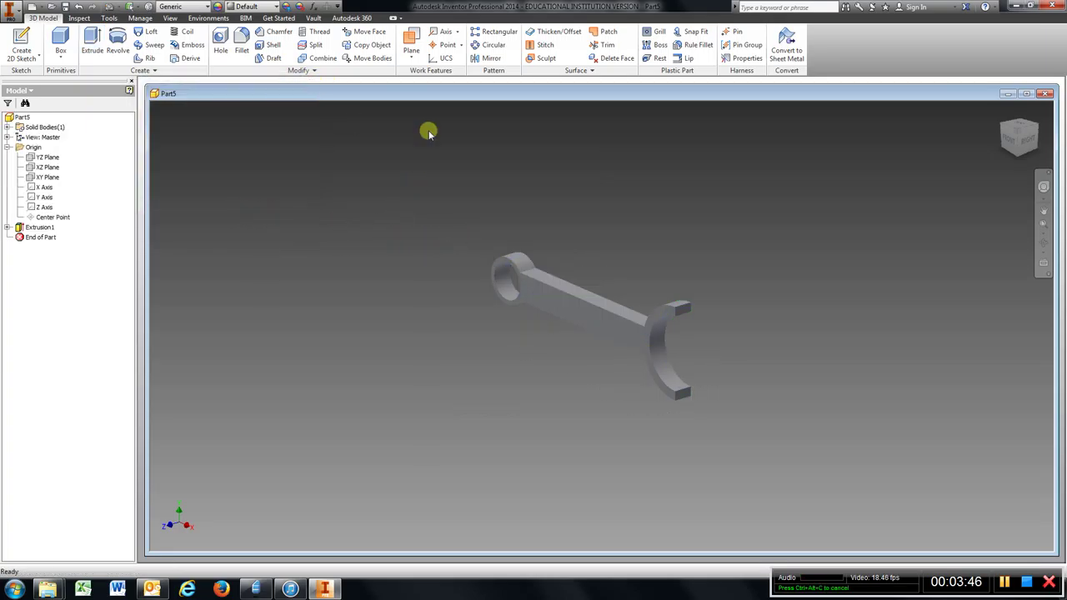
Sketch two concentric circles on the rod's front face, matching the small end's 1 in hole and its outer edge, and finish the sketch.
left_click(21, 42)
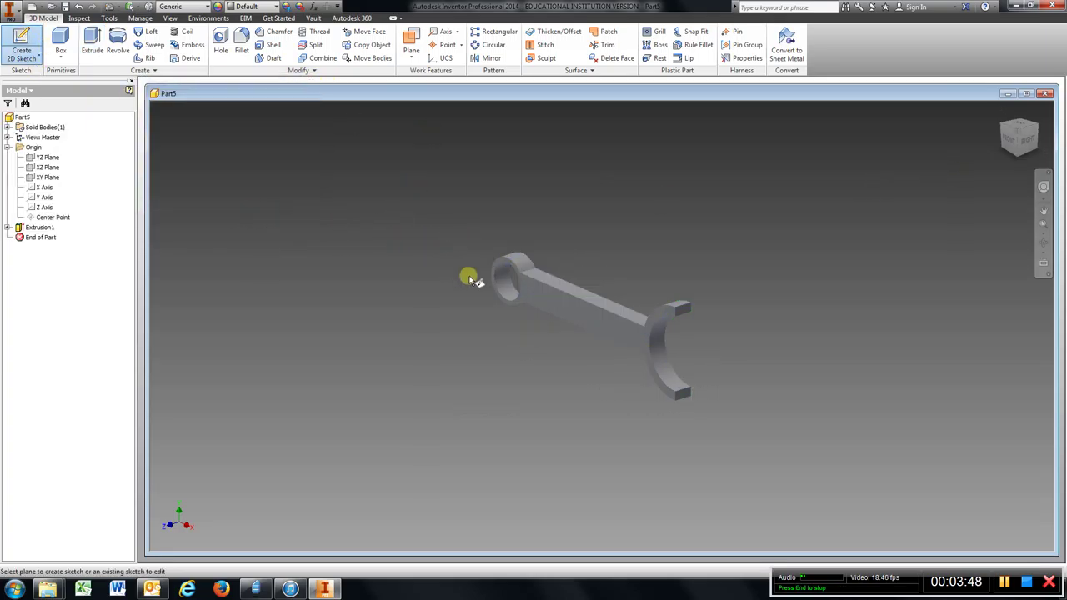
left_click(541, 296)
left_click(37, 42)
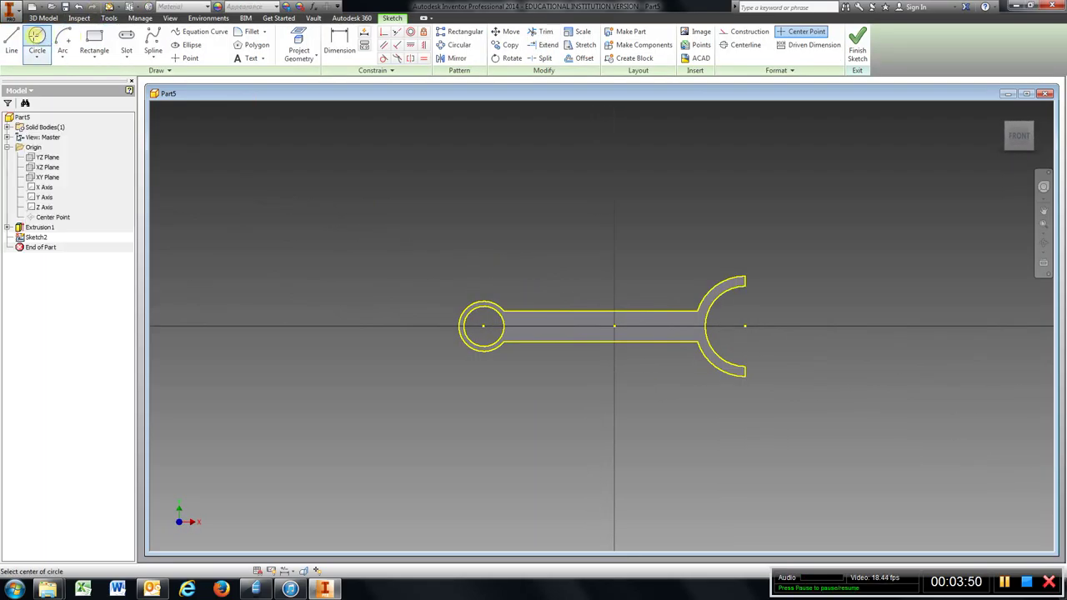
left_click(483, 326)
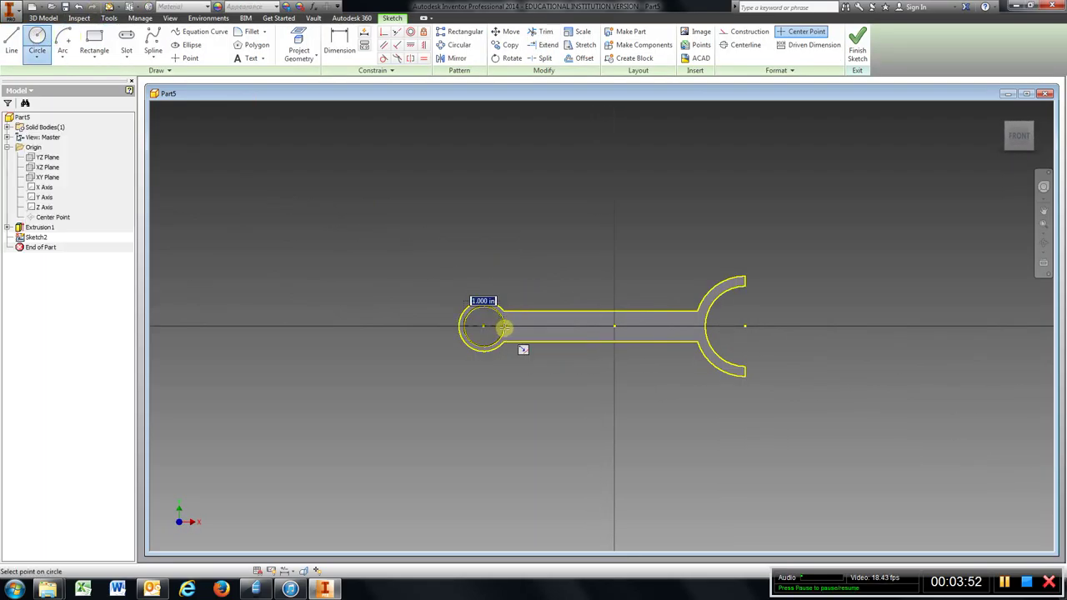
left_click(504, 330)
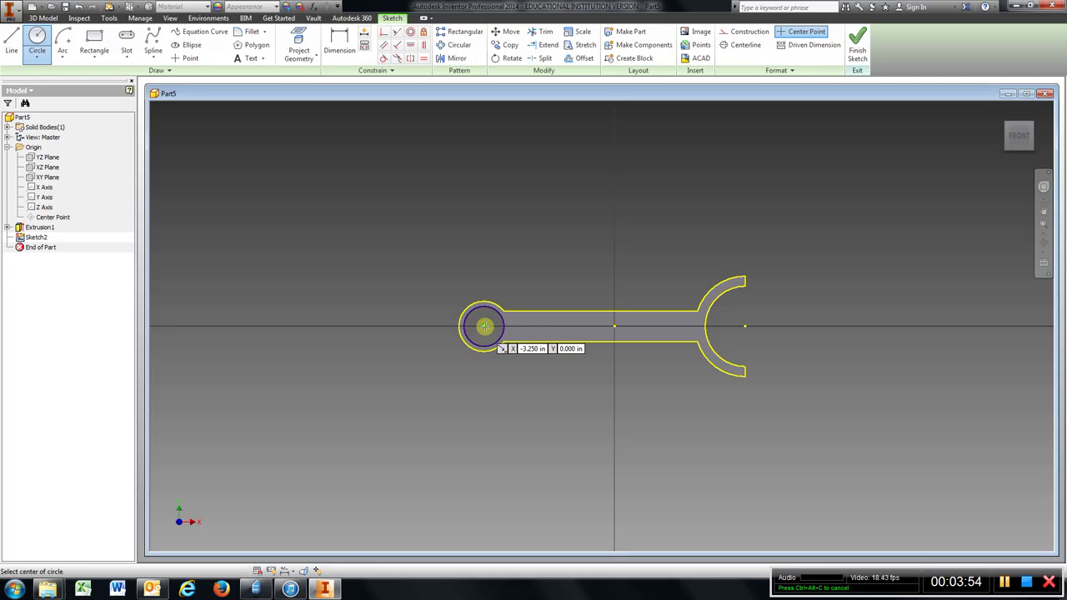
left_click(484, 326)
left_click(459, 325)
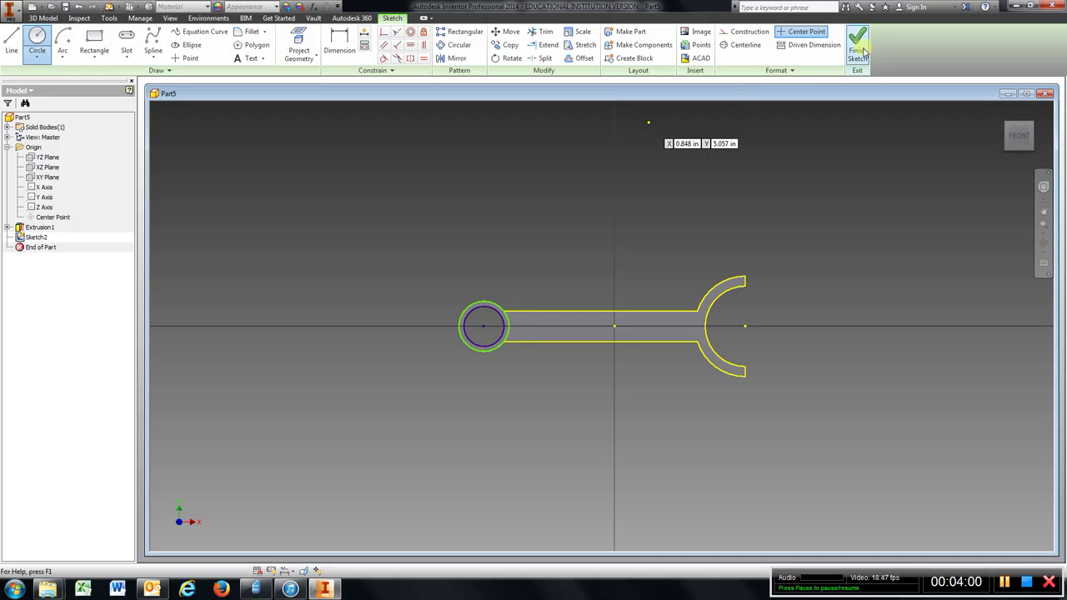
left_click(860, 48)
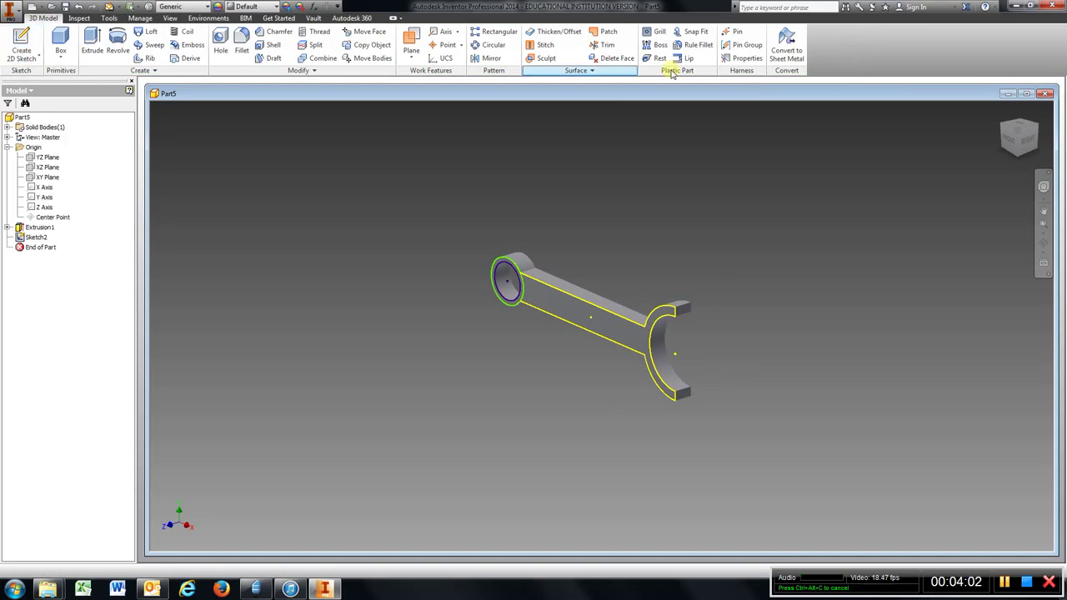
Extrude the ring between the two small-end circles 0.25 in outward from the rod's front face.
left_click(93, 42)
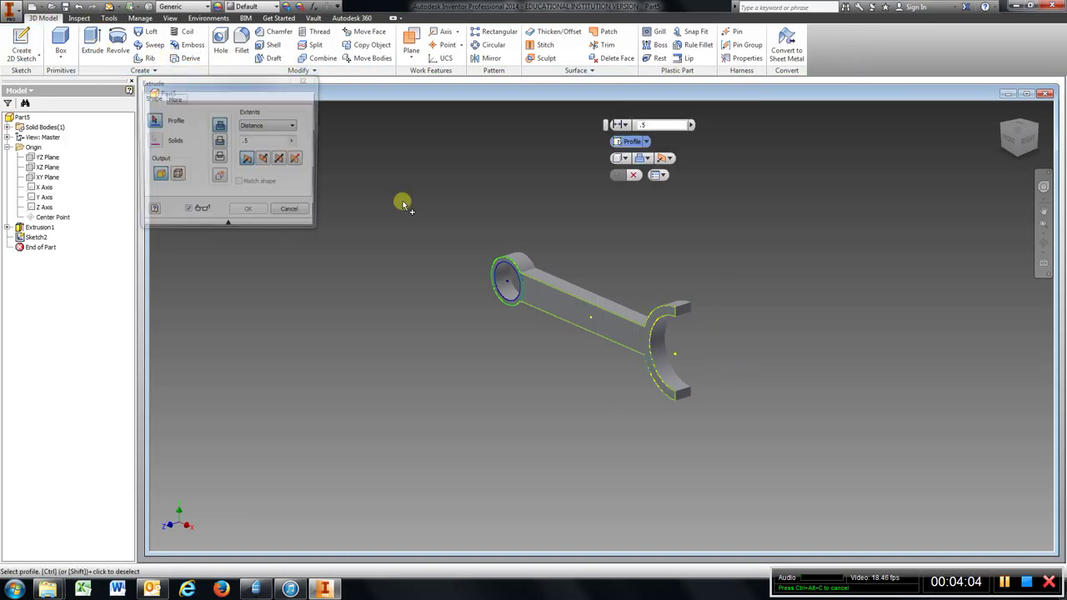
left_click(504, 263)
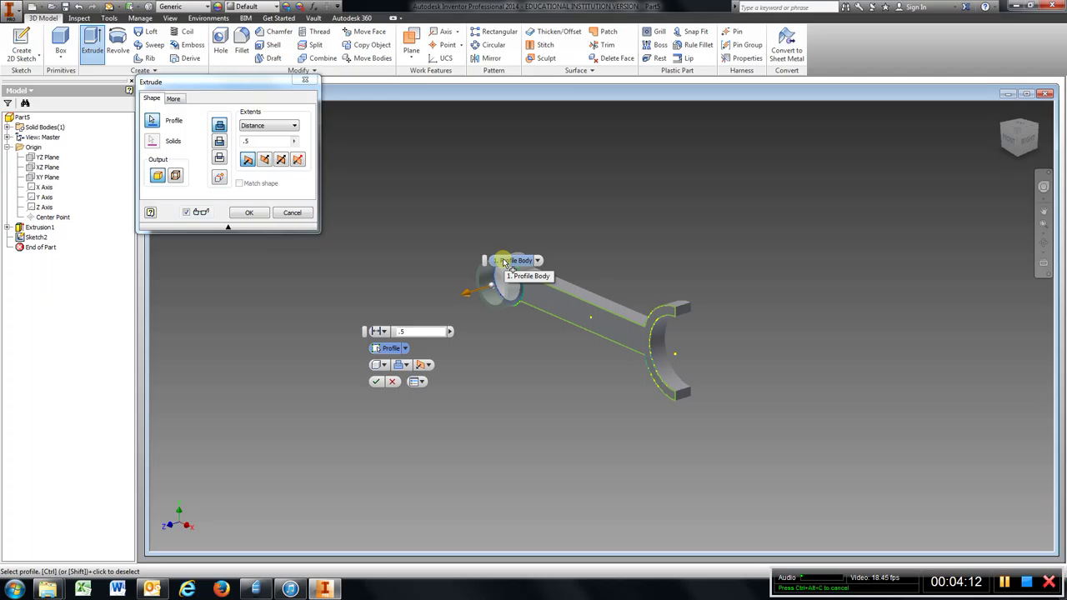
key("2")
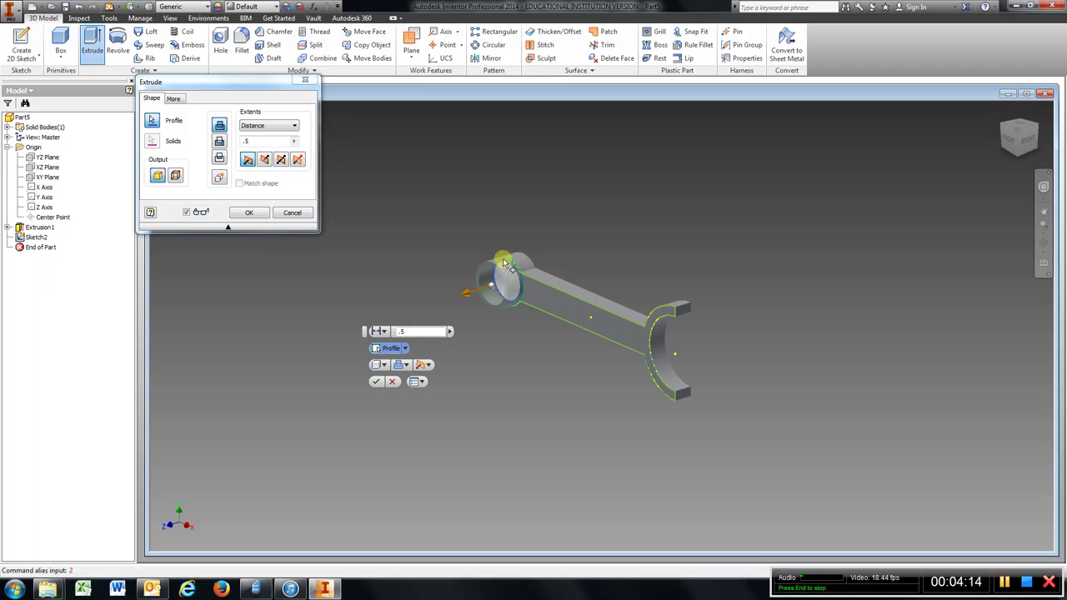
left_click(237, 145)
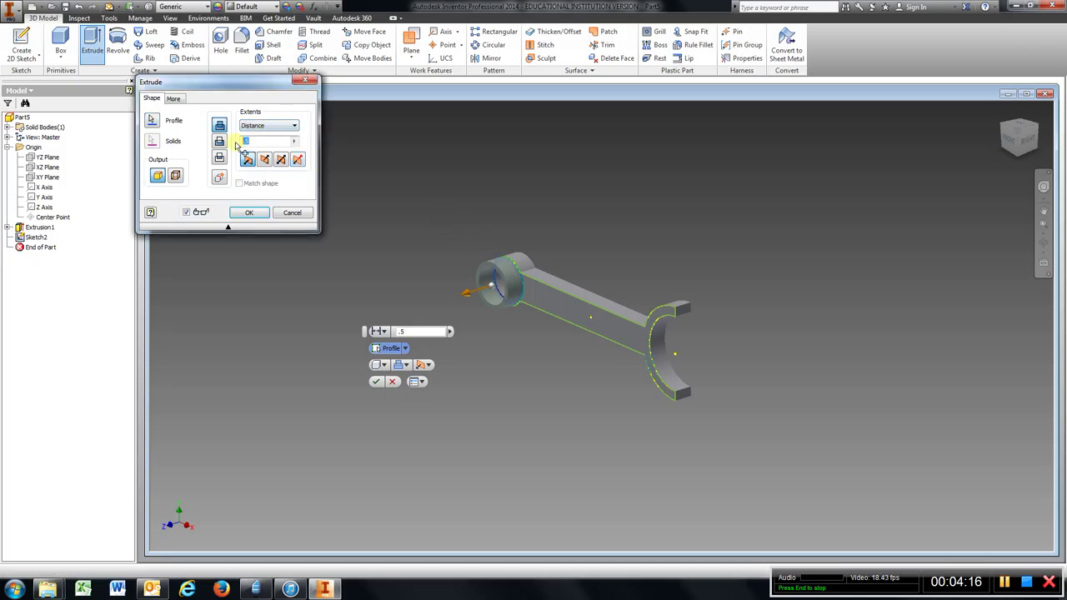
key("Return")
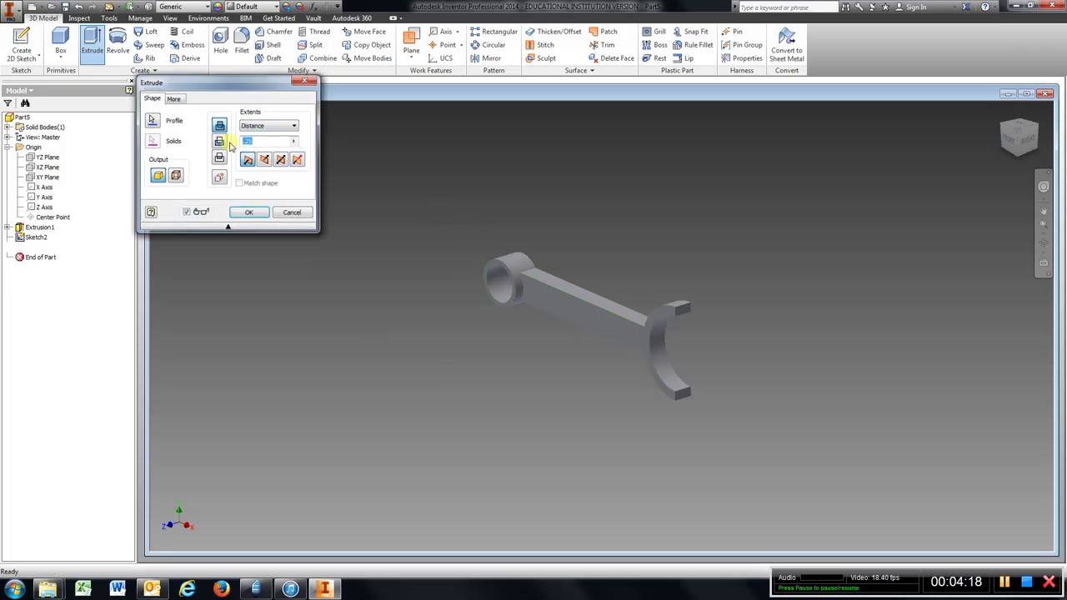
Sketch two concentric circles on the rod's back face, matching the small end's hole and outer edge, and finish the sketch.
left_click(1043, 186)
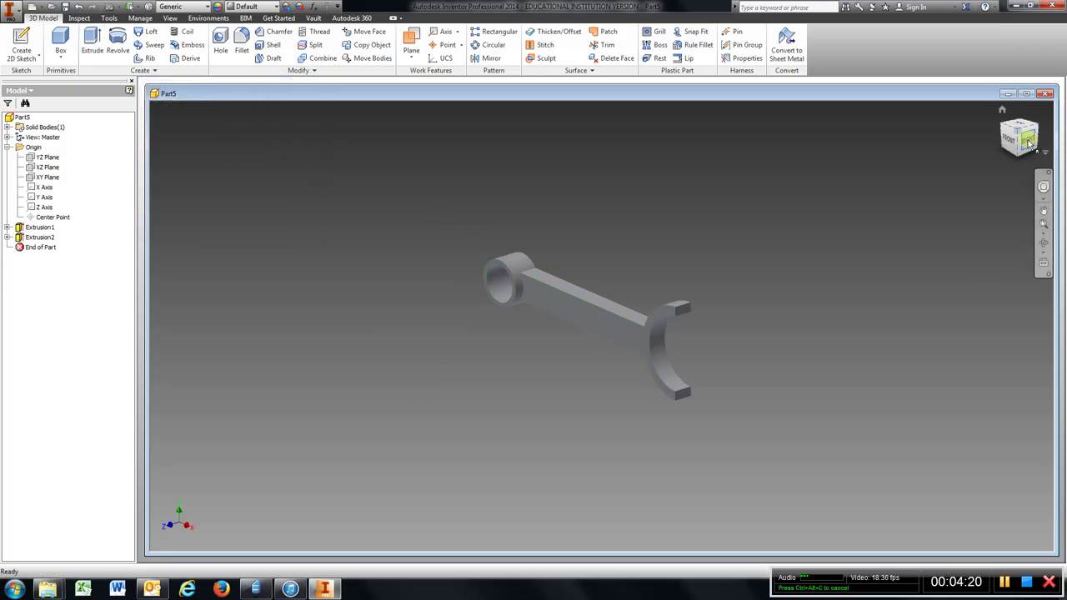
mouse_move(984, 158)
left_mouse_down()
mouse_move(840, 145)
mouse_move(648, 185)
mouse_move(697, 217)
mouse_move(772, 167)
mouse_move(498, 131)
left_mouse_up()
left_click(33, 37)
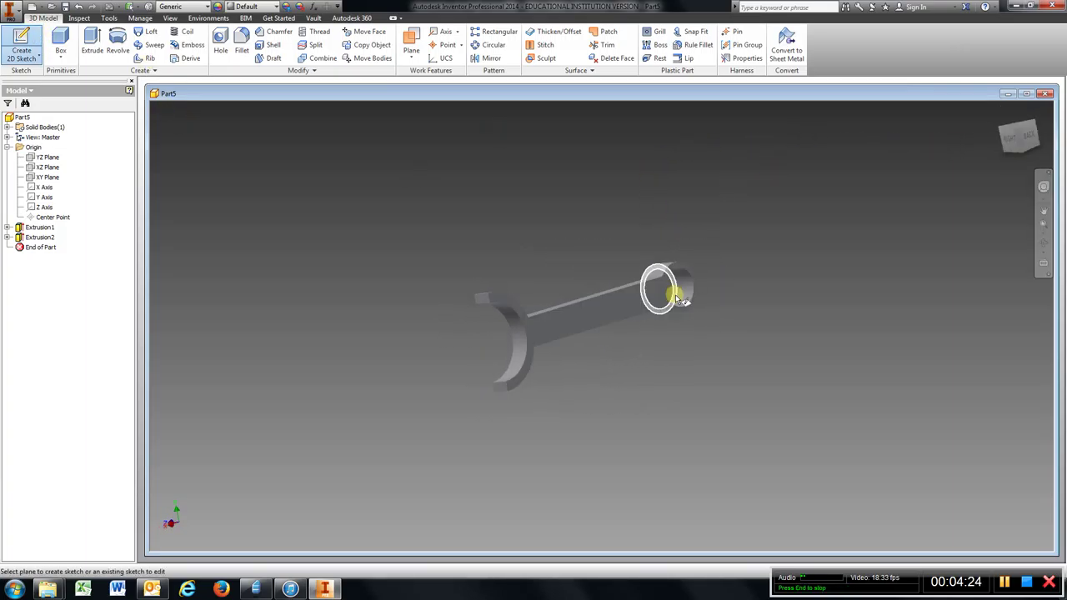
left_click(671, 292)
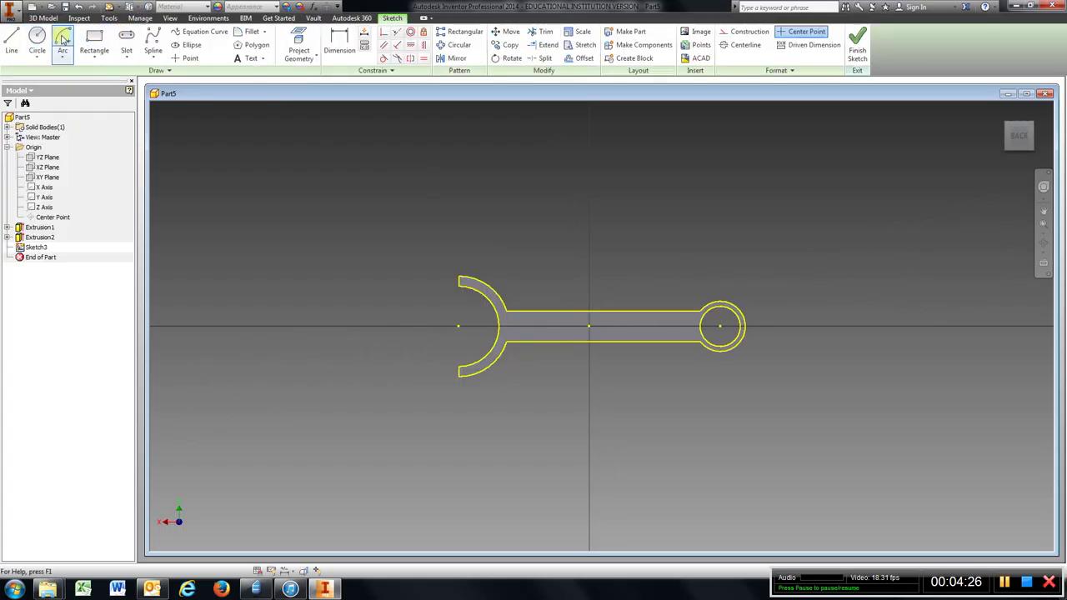
left_click(37, 40)
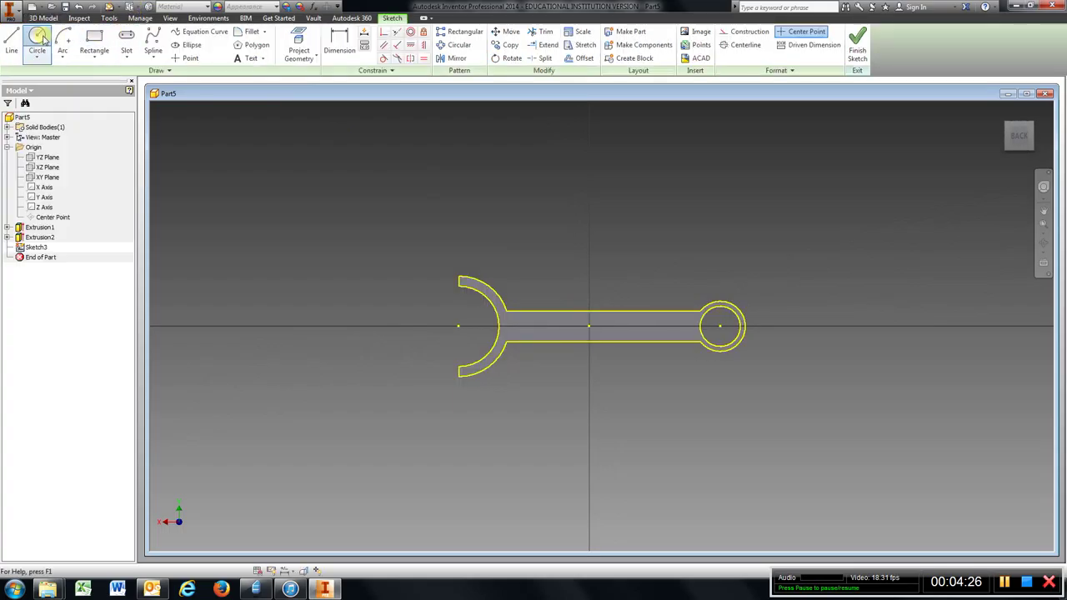
left_click(721, 326)
left_click(740, 326)
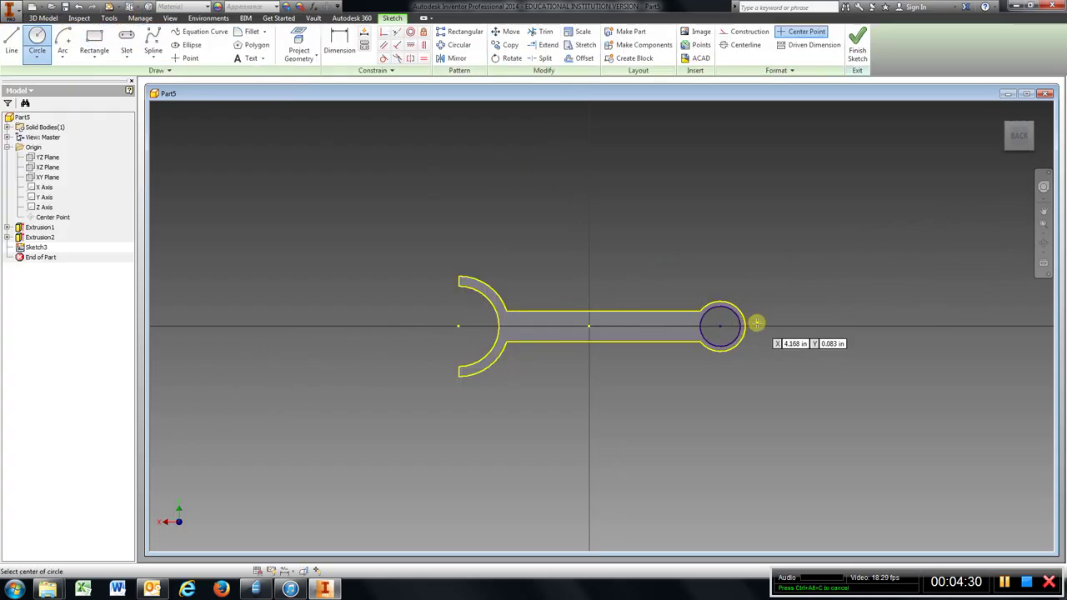
left_click(740, 326)
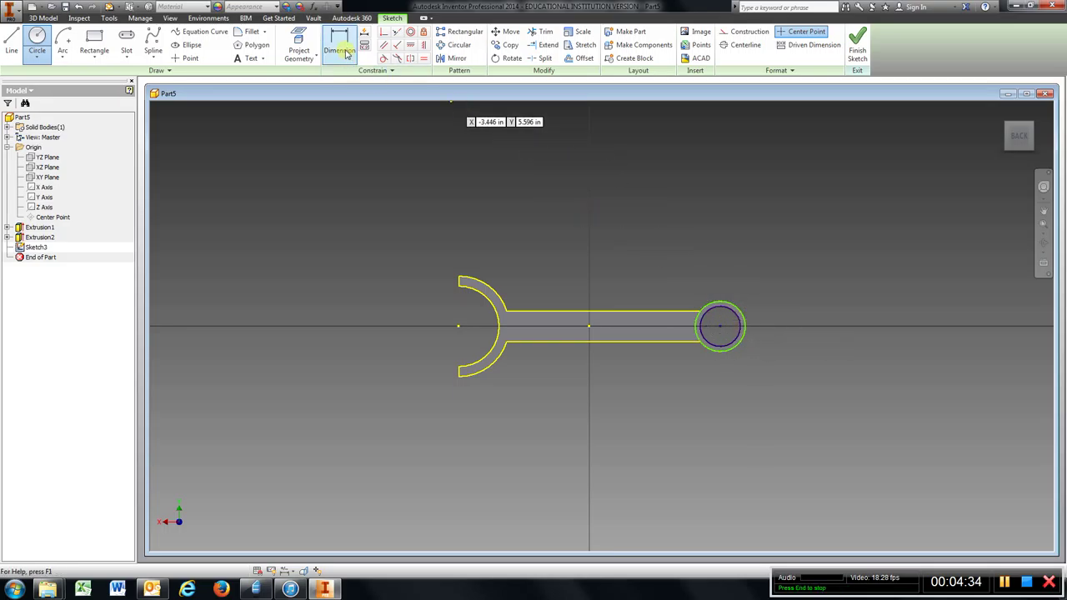
left_click(859, 51)
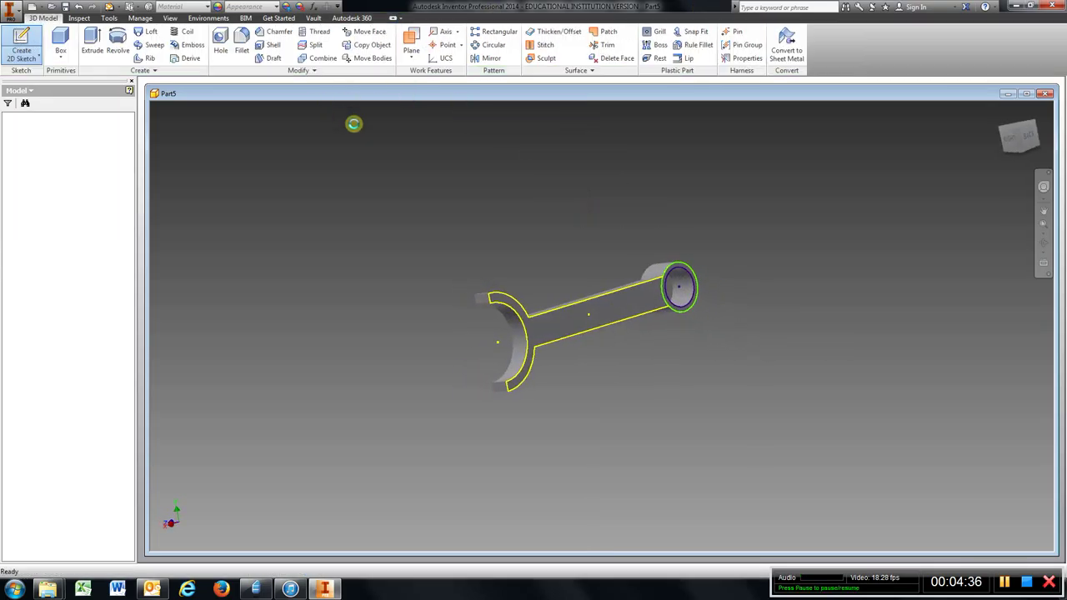
Extrude the small end's ring profile 0.25 in outward from the rod's back face.
left_click(90, 43)
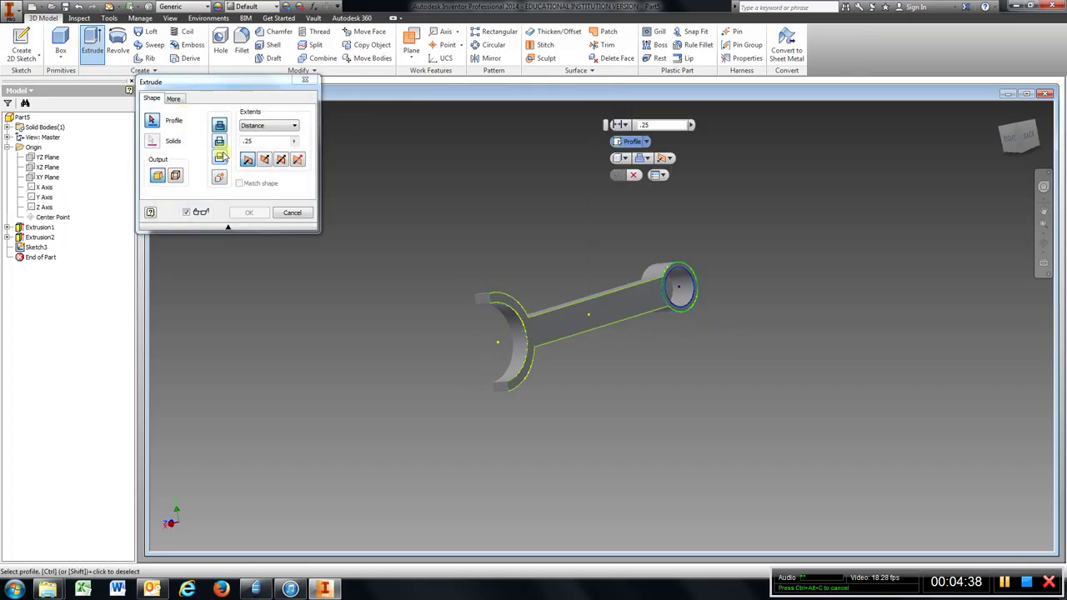
left_click(683, 313)
left_click(755, 336)
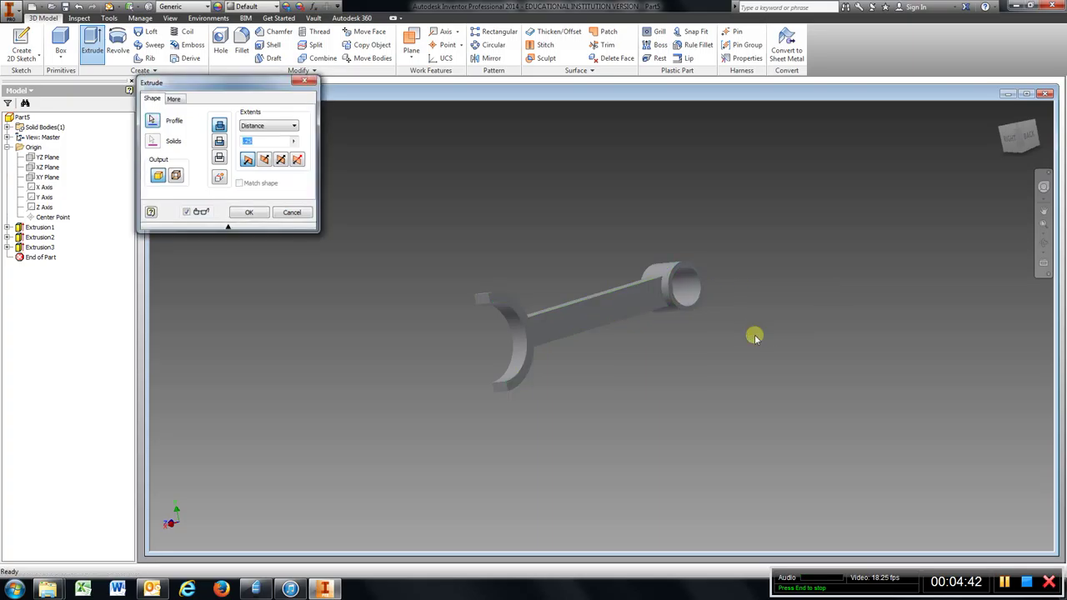
Start a sketch on the rod's front face and draw two concentric circles matching the large end's inner and outer arcs.
mouse_move(1009, 146)
left_mouse_down()
mouse_move(159, 136)
mouse_move(312, 148)
mouse_move(365, 172)
mouse_move(305, 217)
mouse_move(328, 136)
mouse_move(342, 192)
left_mouse_up()
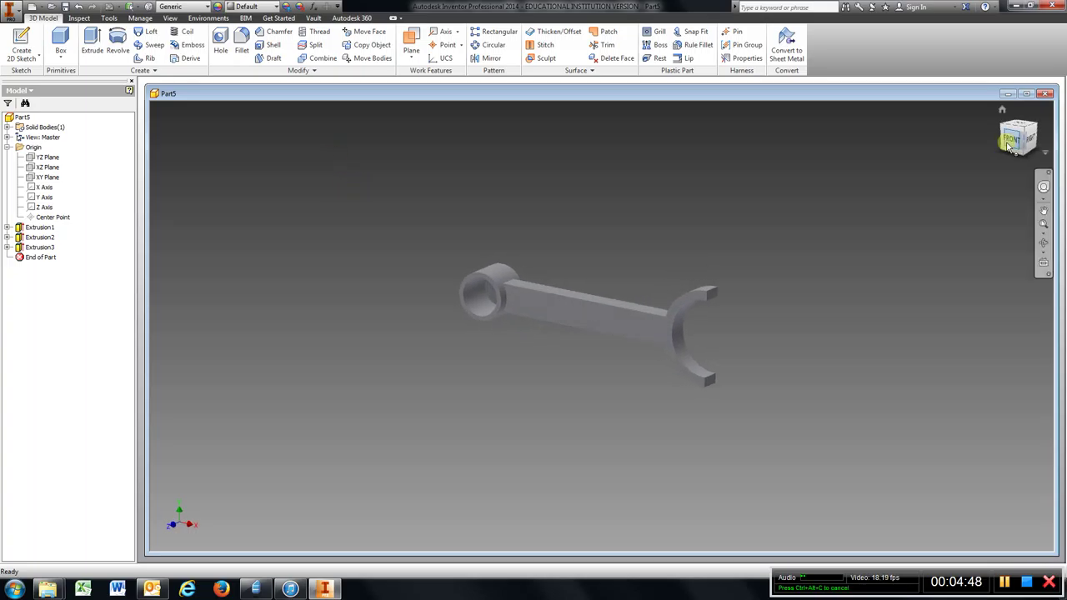
left_click(20, 46)
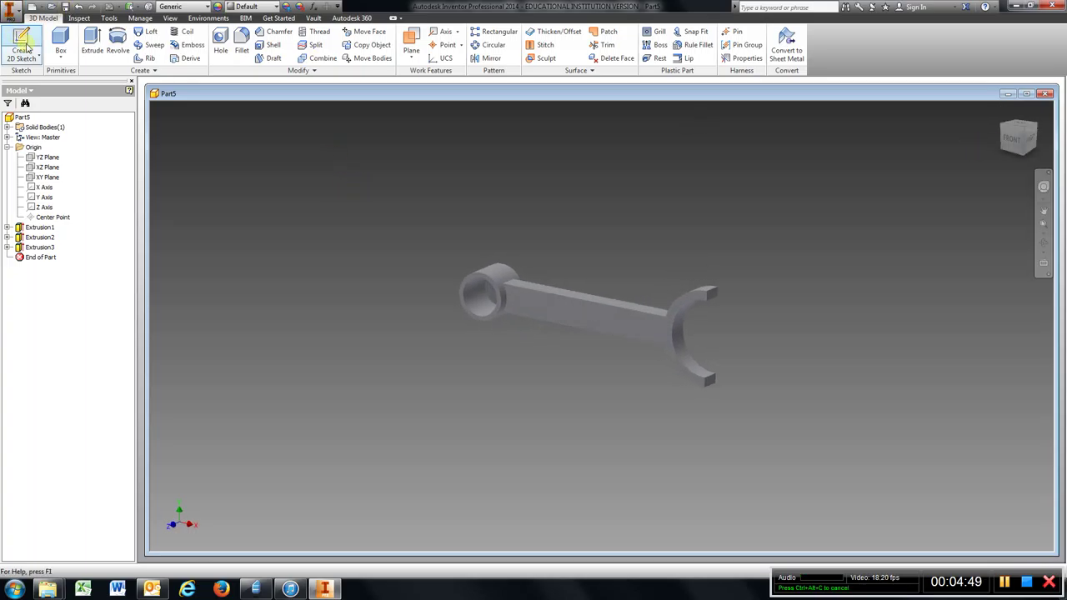
left_click(674, 313)
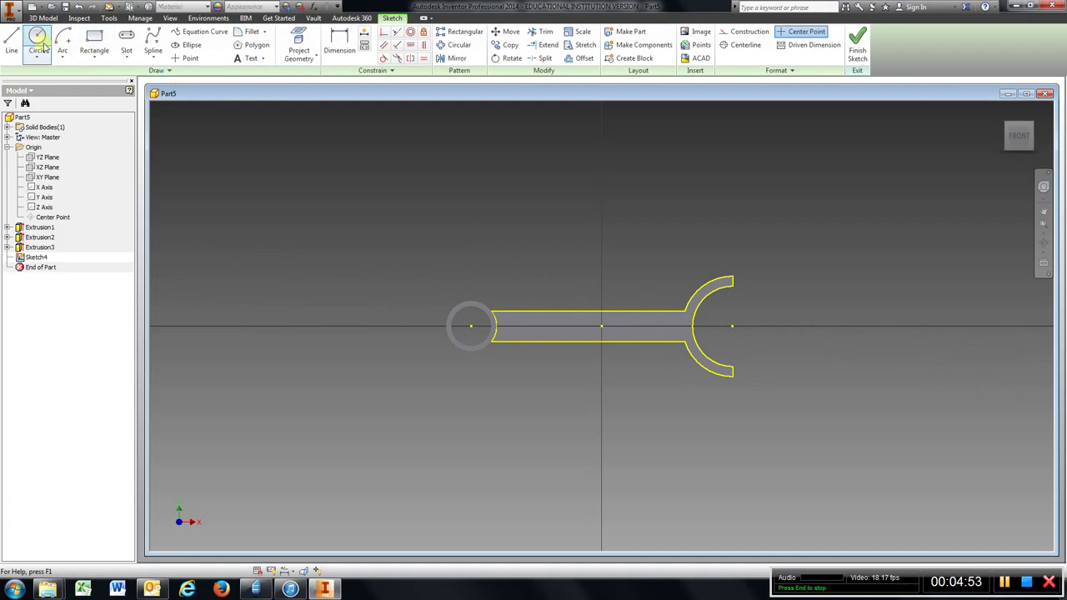
key("c")
left_click(731, 326)
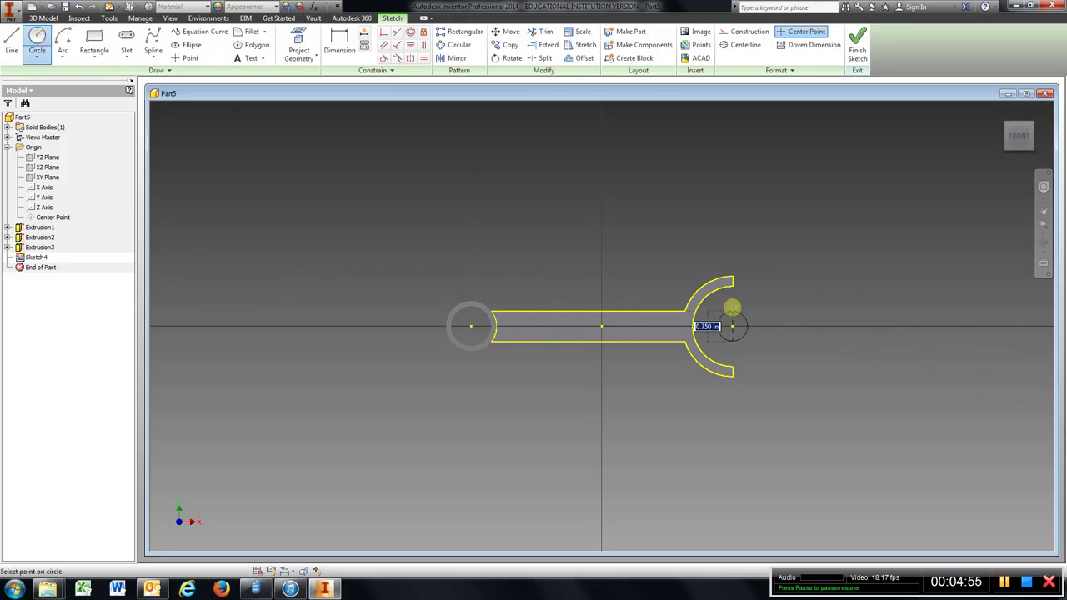
left_click(732, 289)
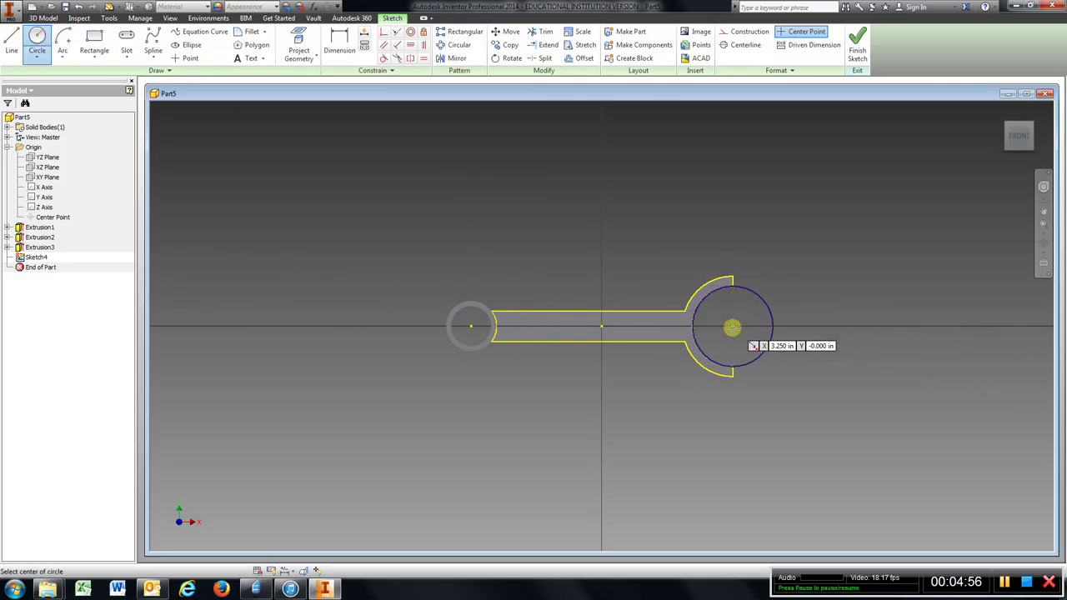
left_click(731, 327)
left_click(732, 280)
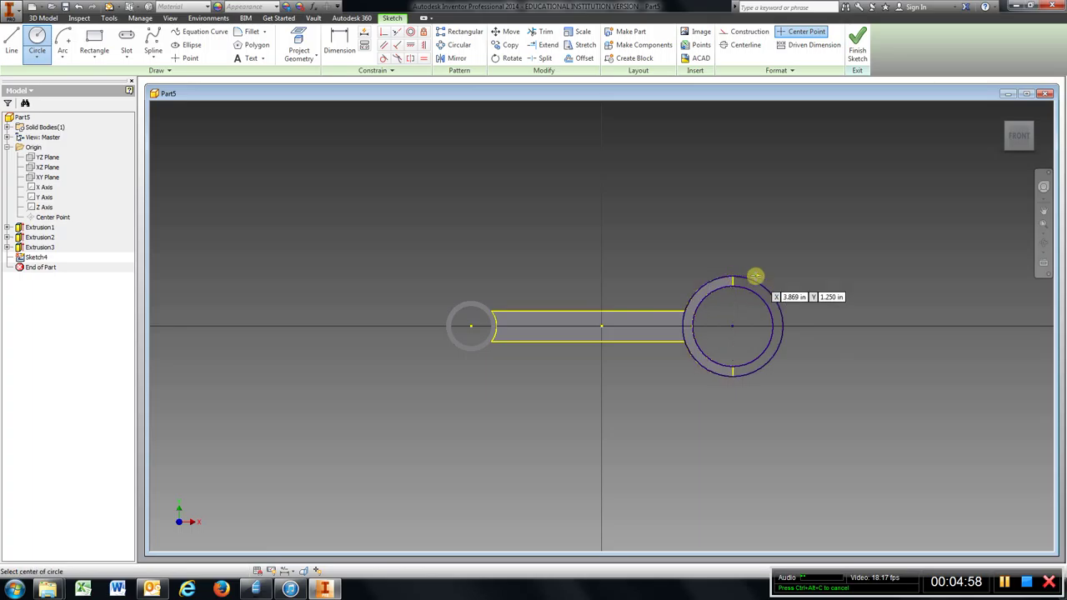
Draw two short vertical lines between the inner and outer circles along the large end's upper and lower end edges.
left_click(12, 37)
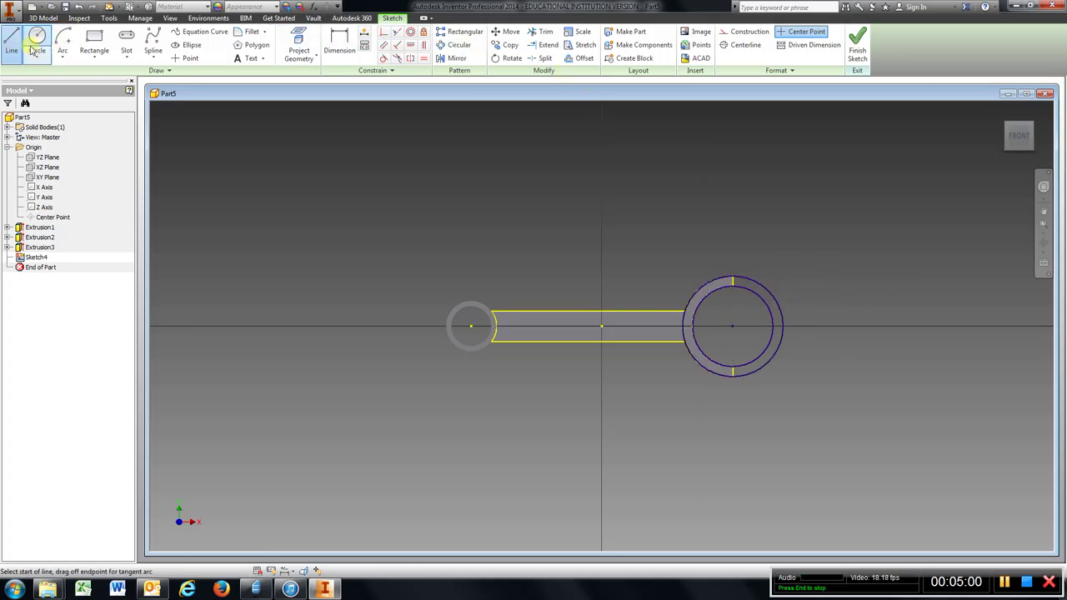
scroll(737, 290, "up", 5)
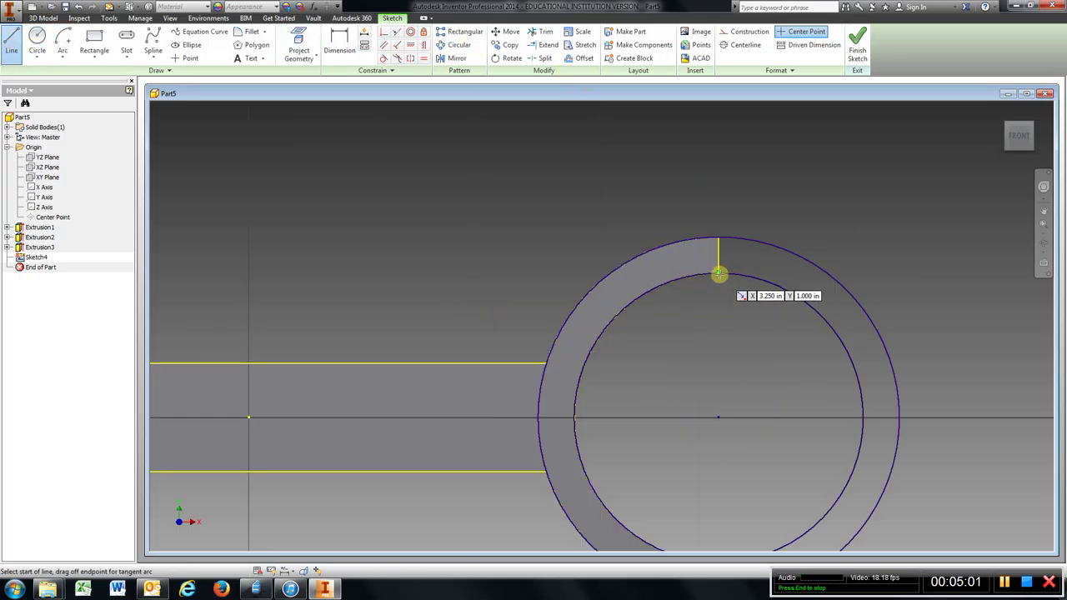
left_click(719, 273)
double_click(718, 242)
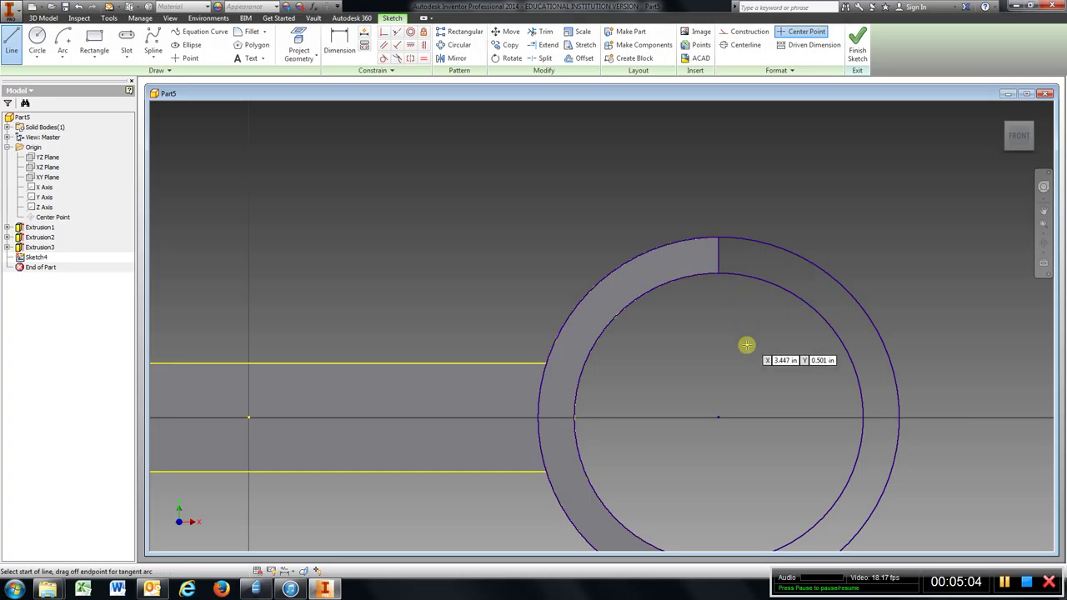
scroll(714, 374, "up", 3)
scroll(715, 374, "down", 5)
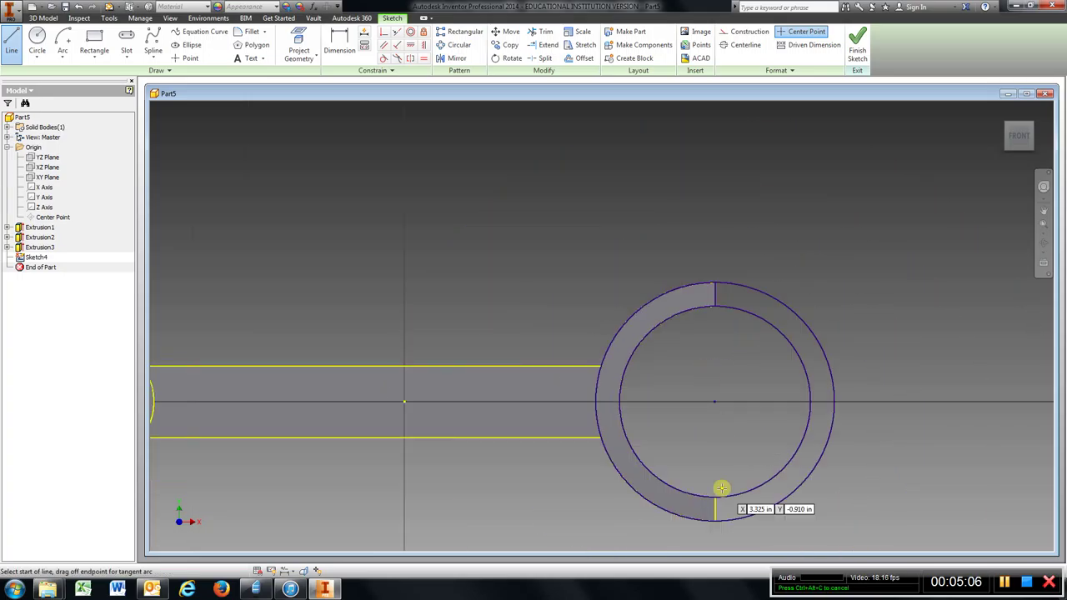
left_click(714, 518)
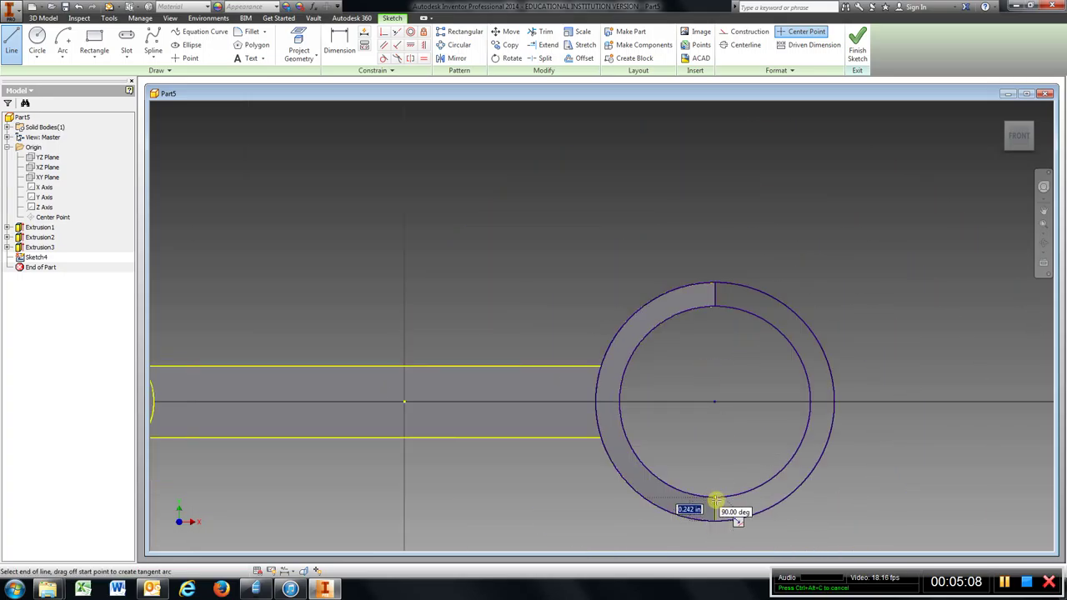
double_click(715, 498)
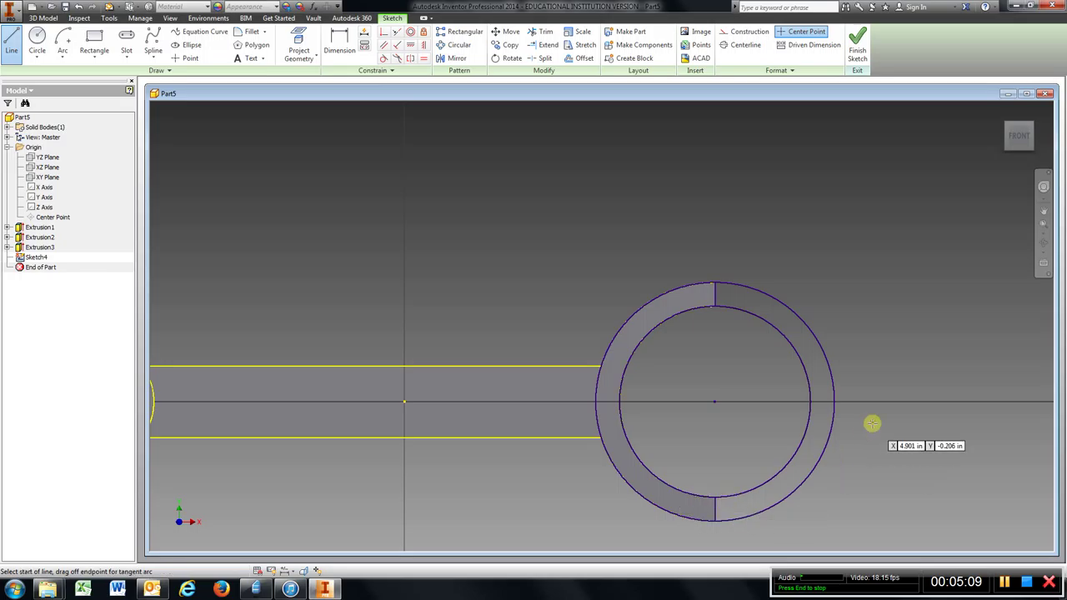
Trim the open-side halves of both large-end circles, leaving a closed half ring, and finish the sketch.
left_click(540, 32)
left_click(747, 287)
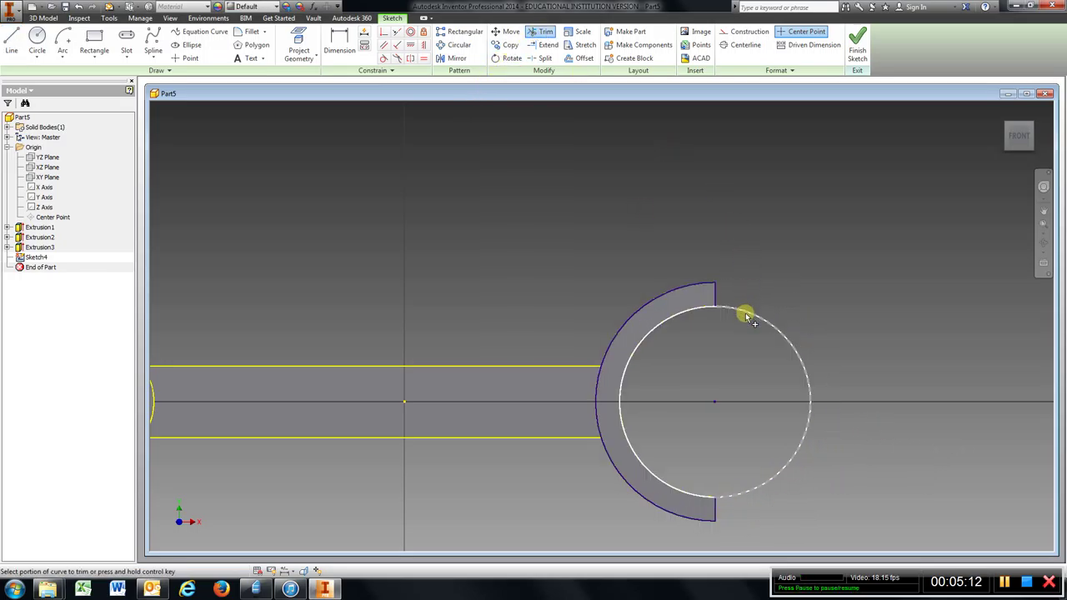
left_click(746, 313)
scroll(717, 325, "down", 10)
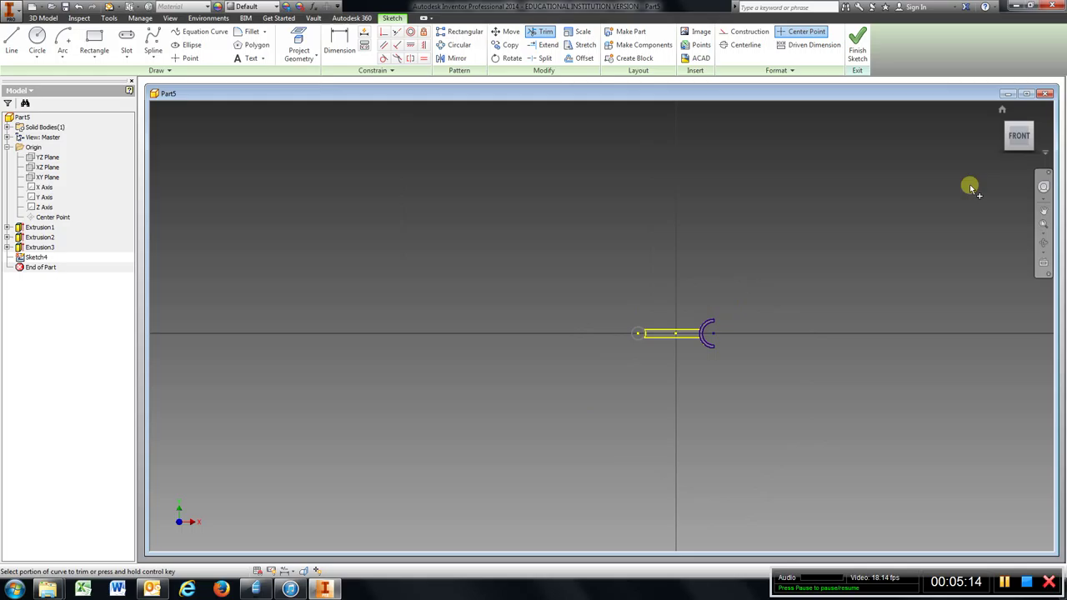
left_click(1003, 109)
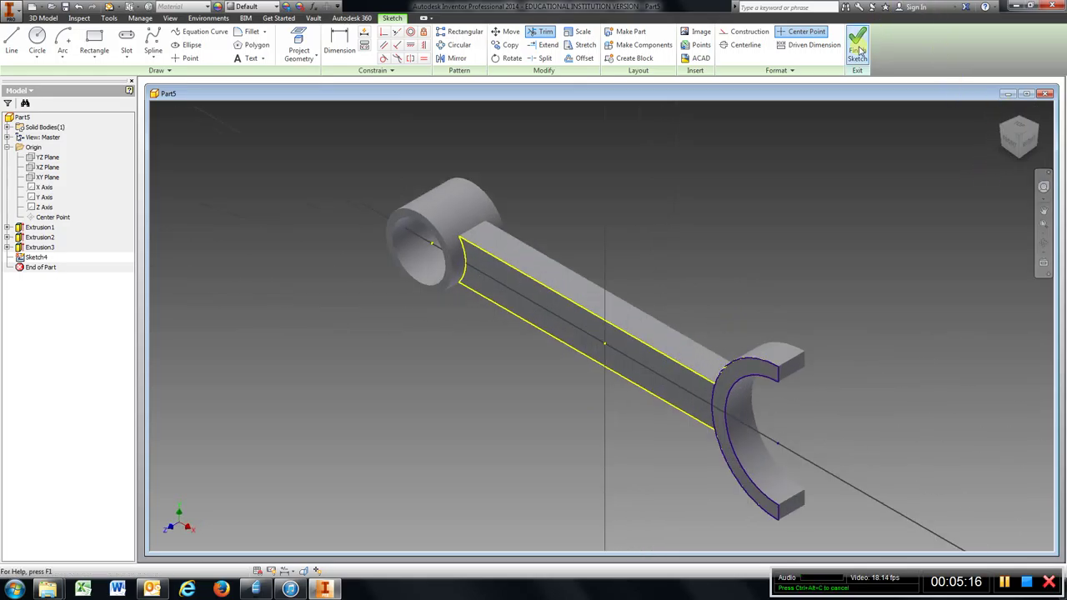
left_click(858, 46)
Extrude the large end's half-ring profile 0.25 in outward from the rod's front face.
left_click(92, 37)
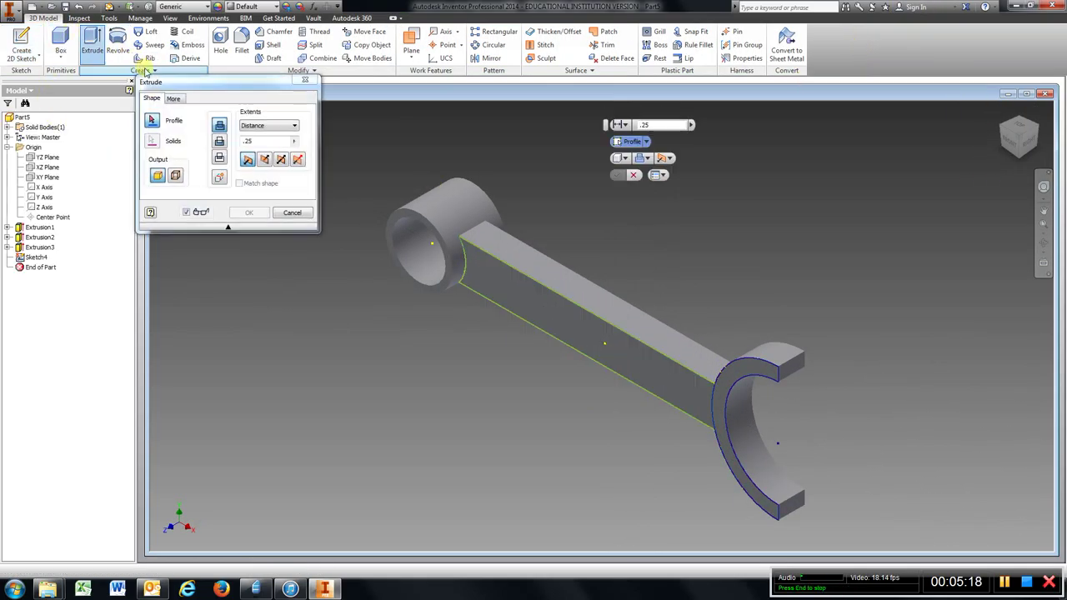
left_click(731, 371)
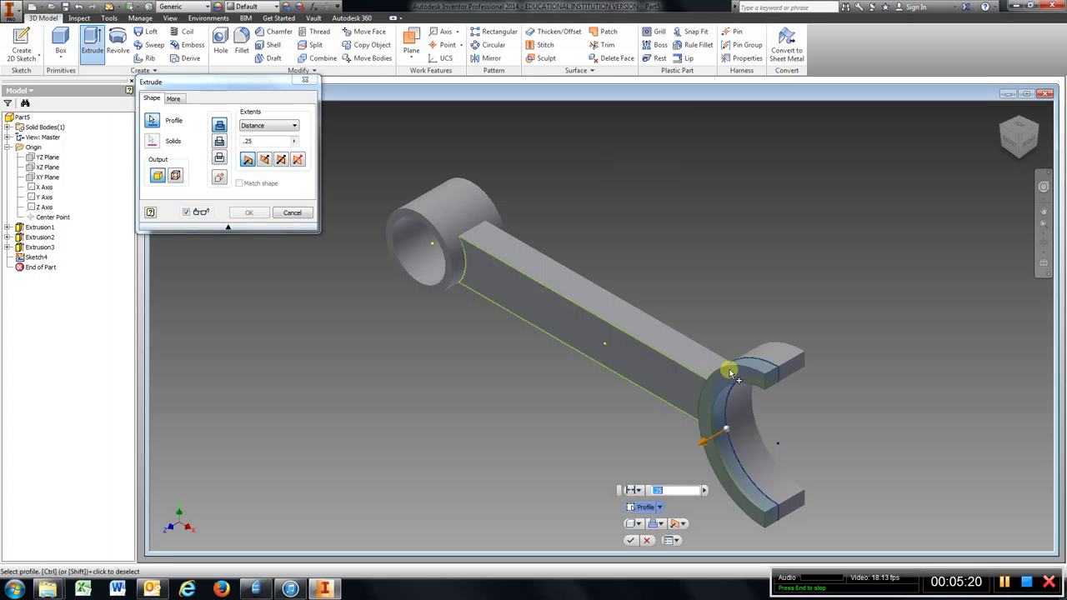
left_click(250, 214)
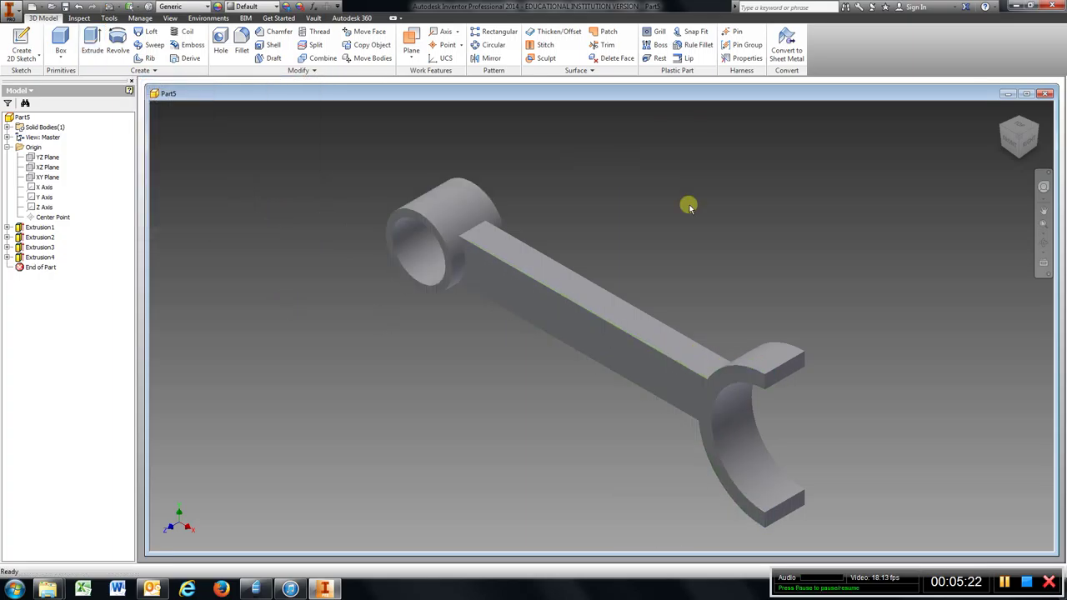
Start a sketch on the rod's back face and draw two concentric circles matching the large end's inner and outer arcs.
mouse_move(1027, 148)
middle_mouse_down("shift")
mouse_move(967, 172)
mouse_move(591, 160)
mouse_move(515, 234)
mouse_move(636, 236)
middle_mouse_up("shift")
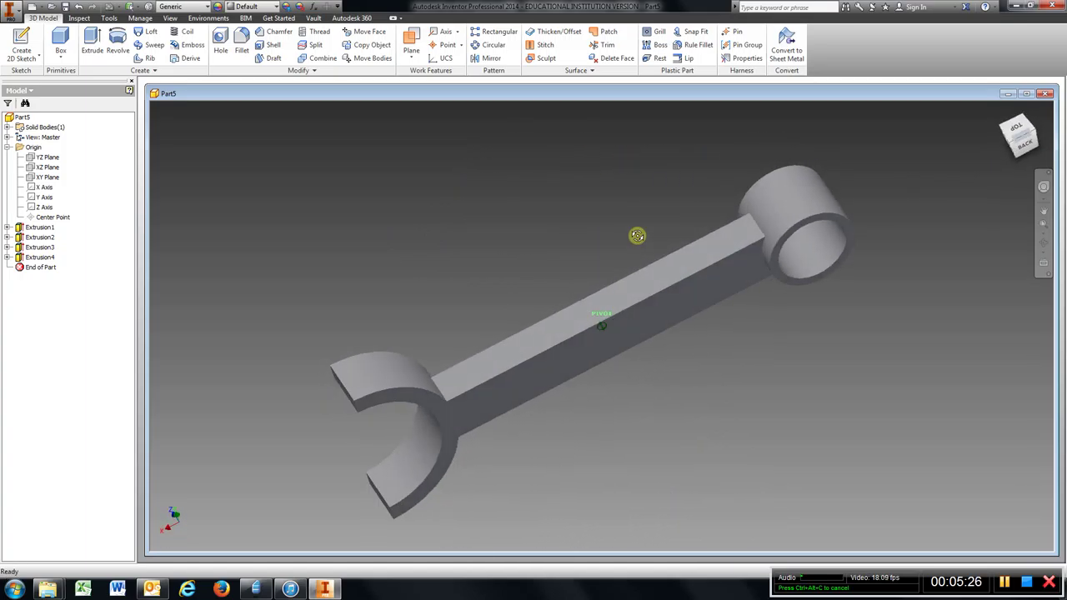
left_click(25, 37)
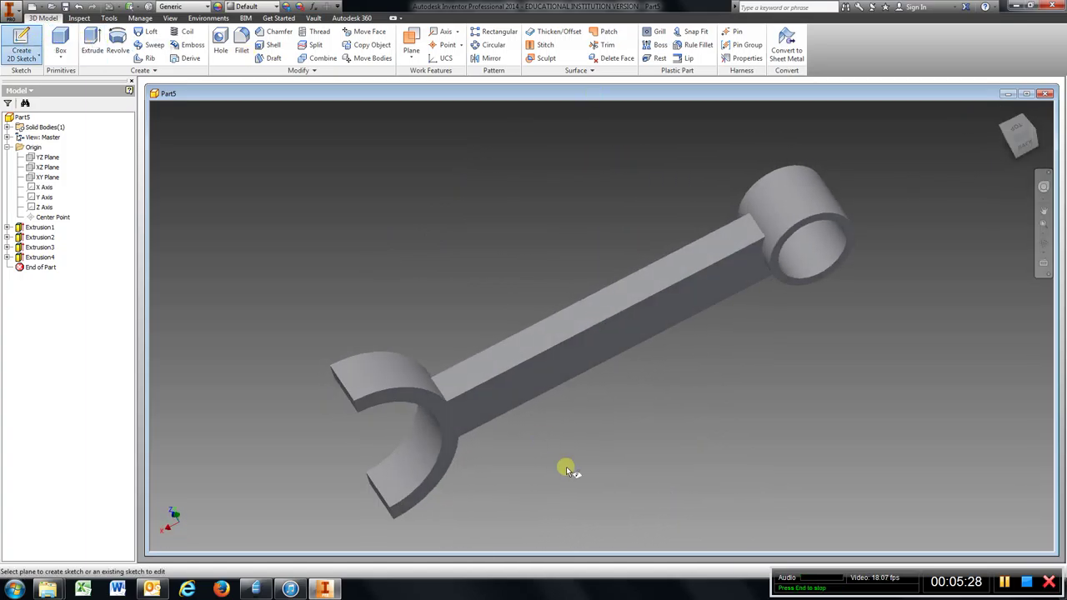
left_click(507, 387)
key("c")
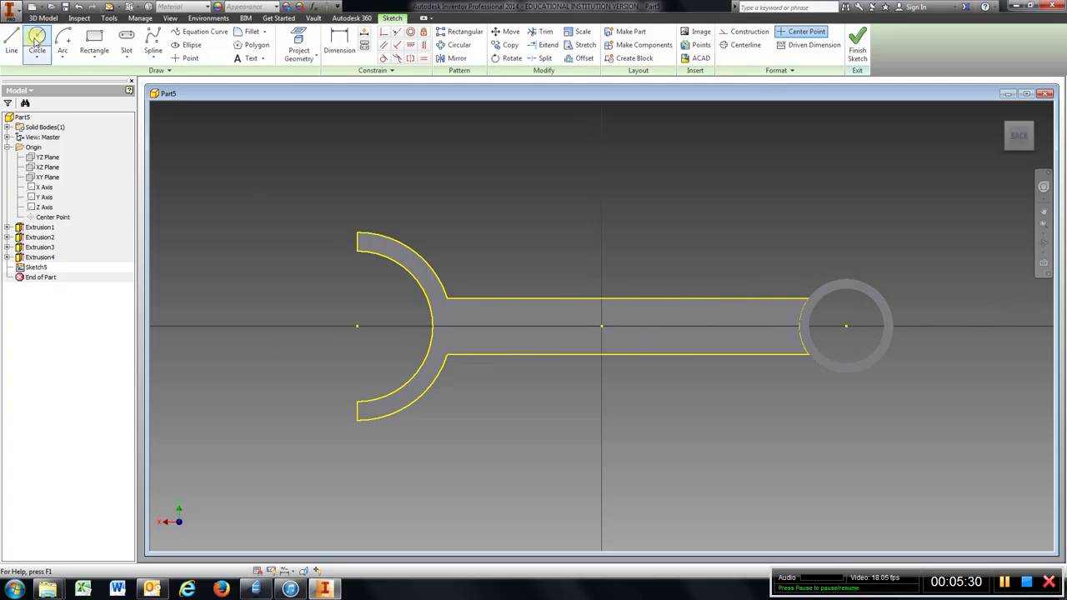
left_click(356, 326)
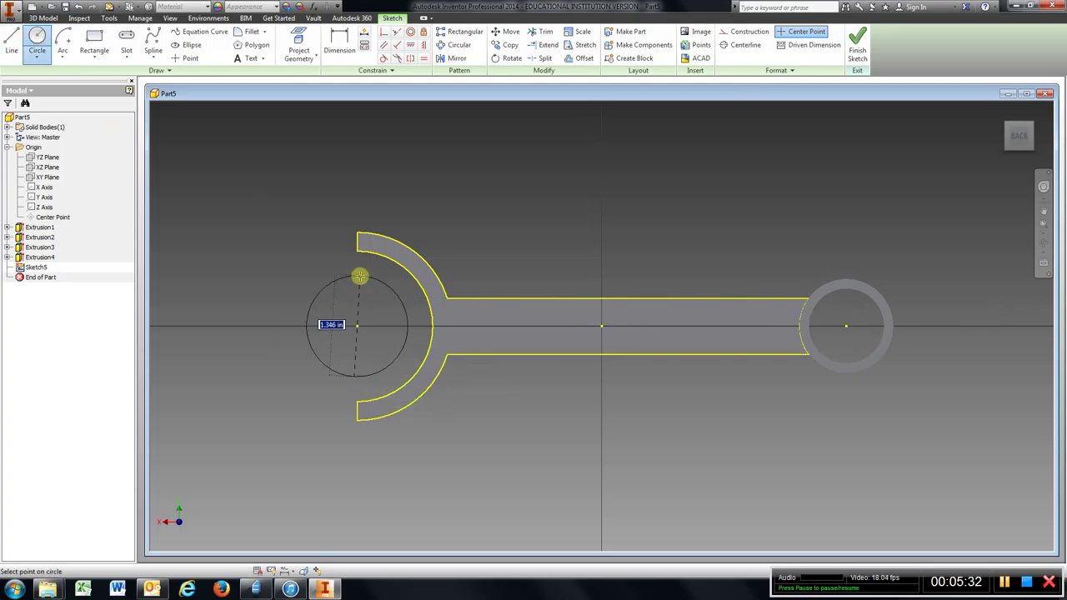
left_click(357, 326)
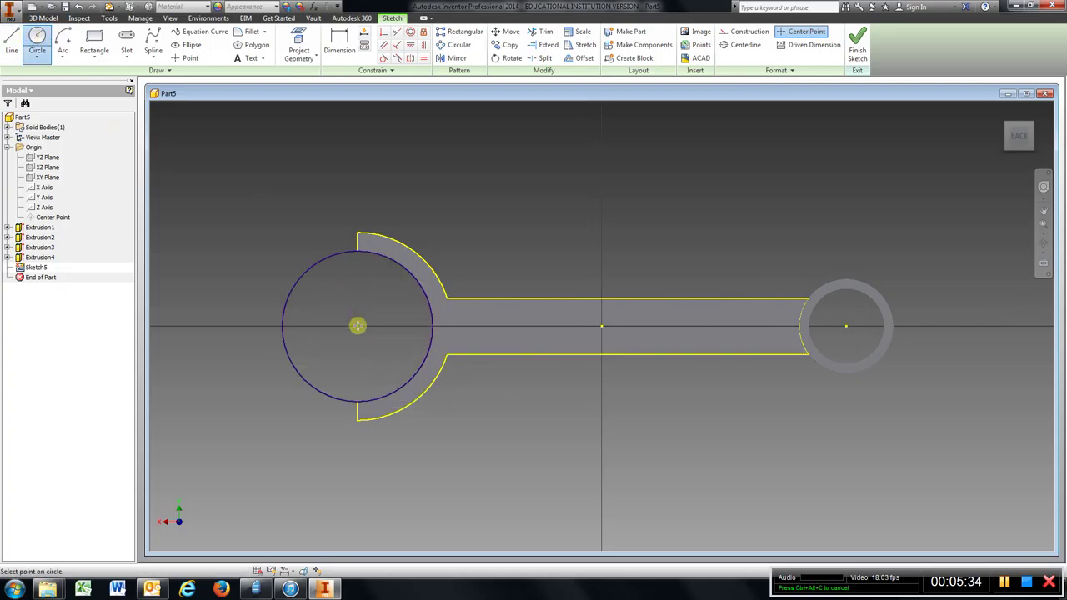
left_click(360, 235)
Connect the inner and outer circles with two short vertical lines along the large end's upper and lower end edges.
key("l")
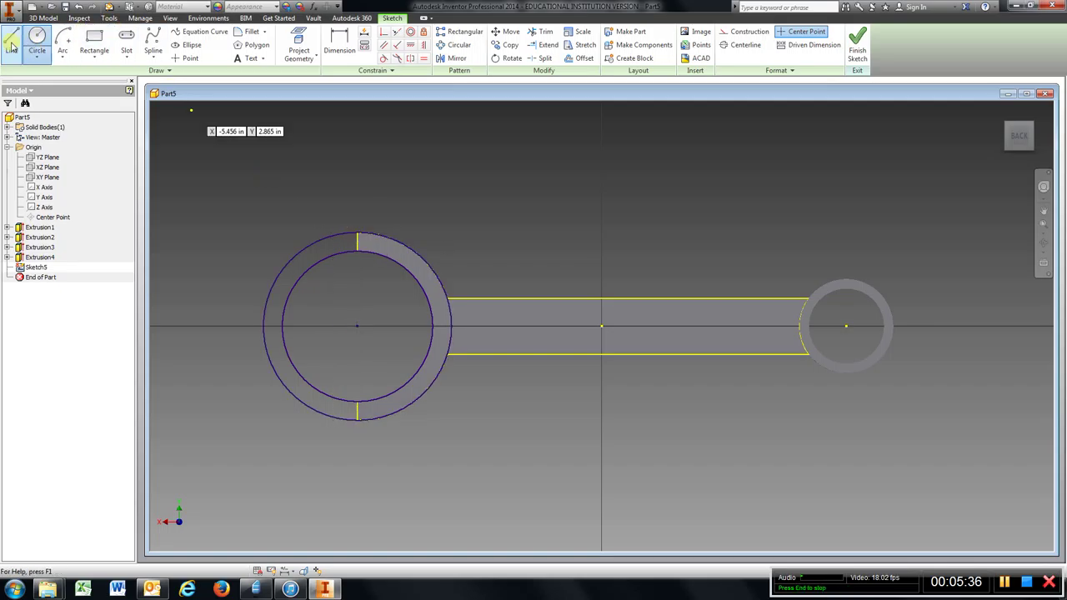
left_click(377, 256)
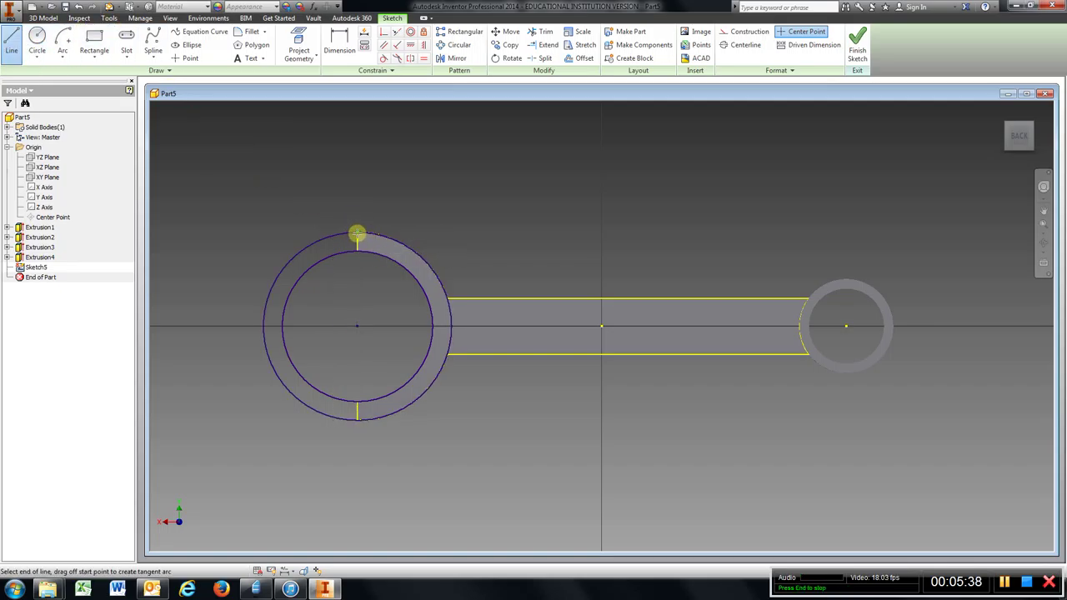
double_click(358, 251)
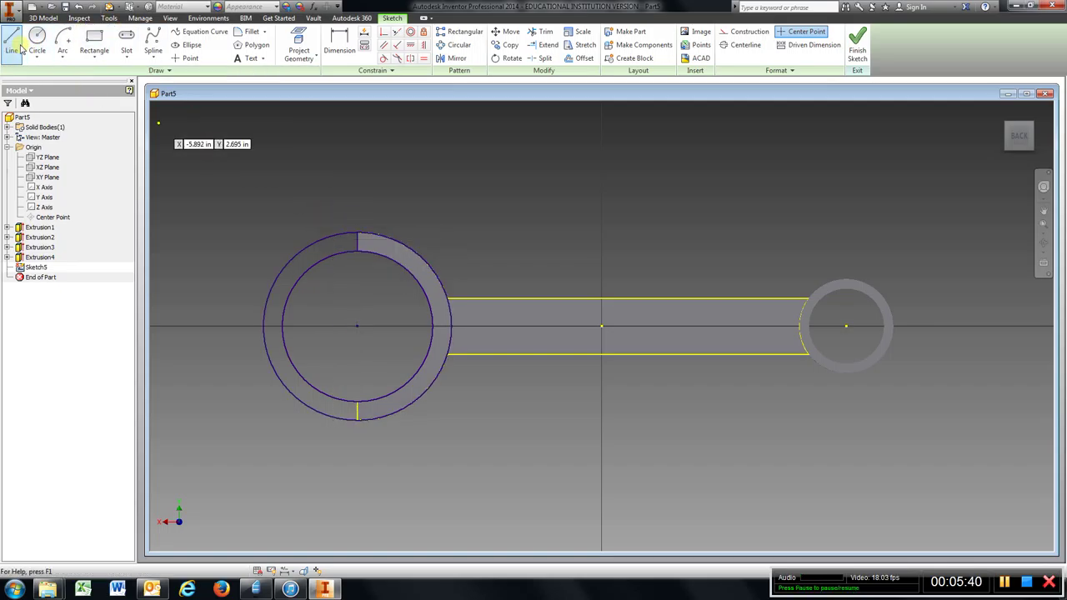
left_click(357, 401)
double_click(356, 421)
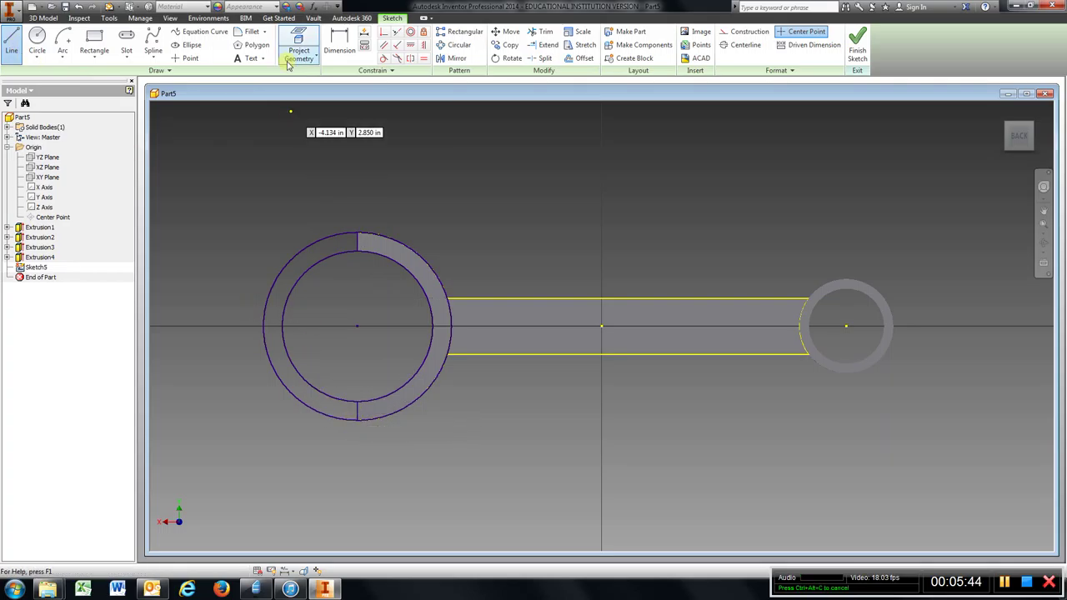
Trim the open-side halves of both circles on the back face, leaving a closed half ring.
left_click(543, 32)
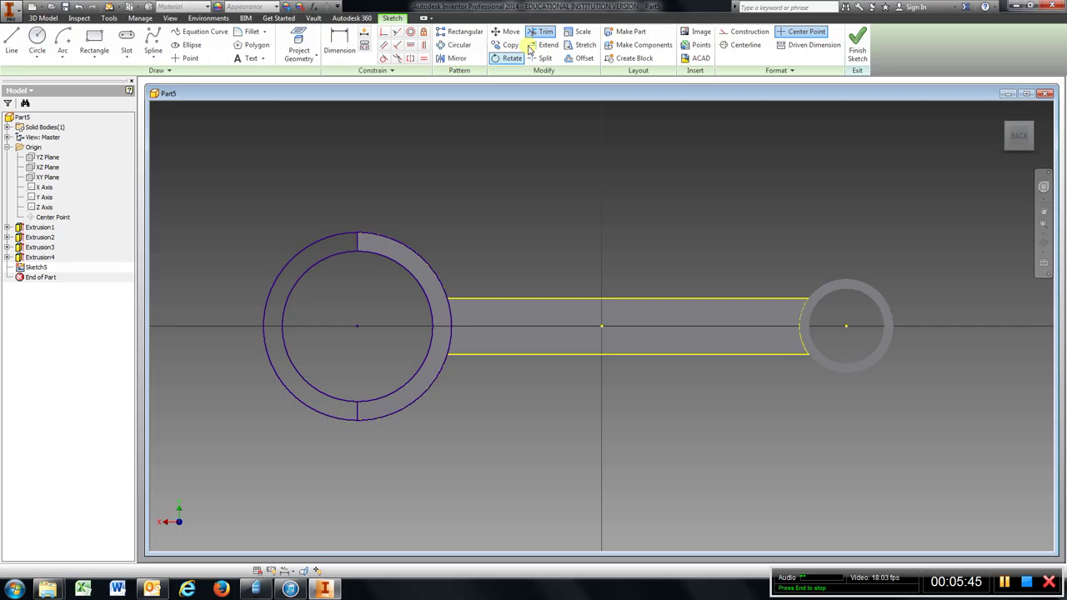
left_click(326, 246)
left_click(331, 258)
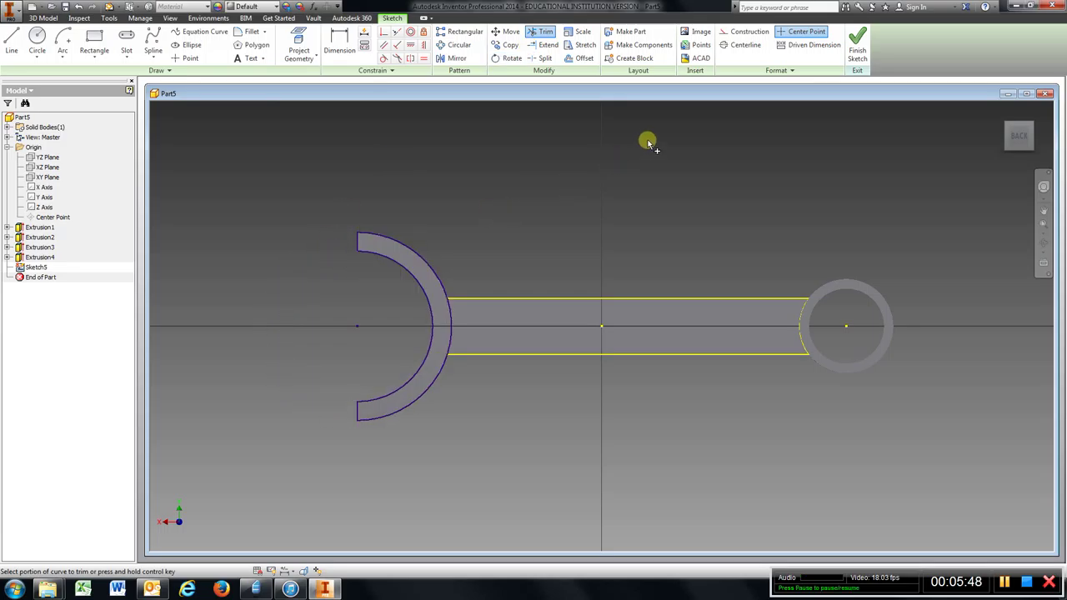
Finish the sketch and extrude the half-ring profile 0.25 in outward from the rod's back face.
left_click(857, 42)
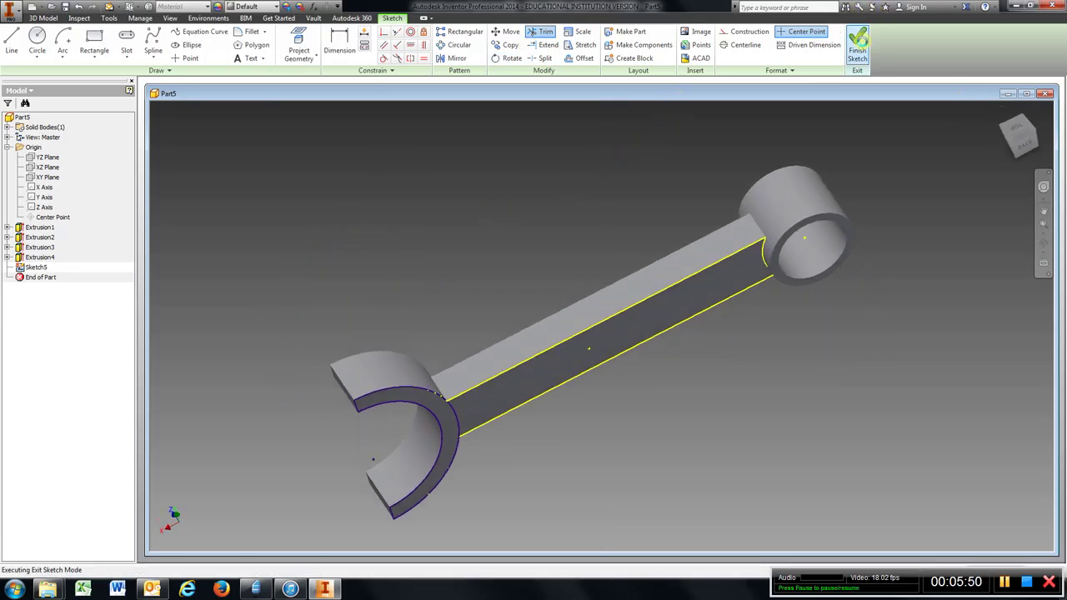
left_click(93, 39)
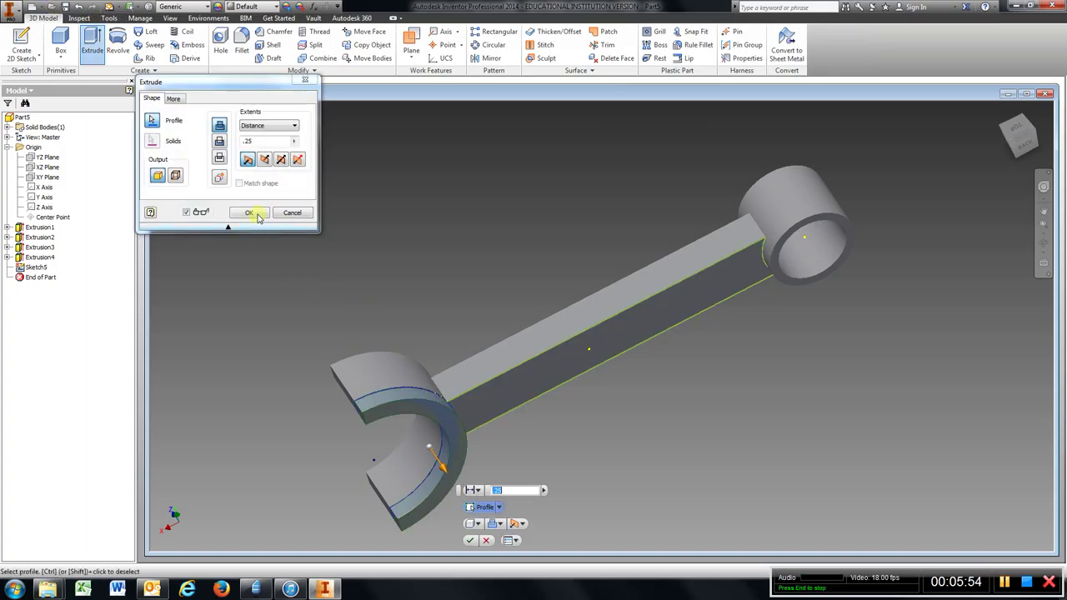
left_click(251, 214)
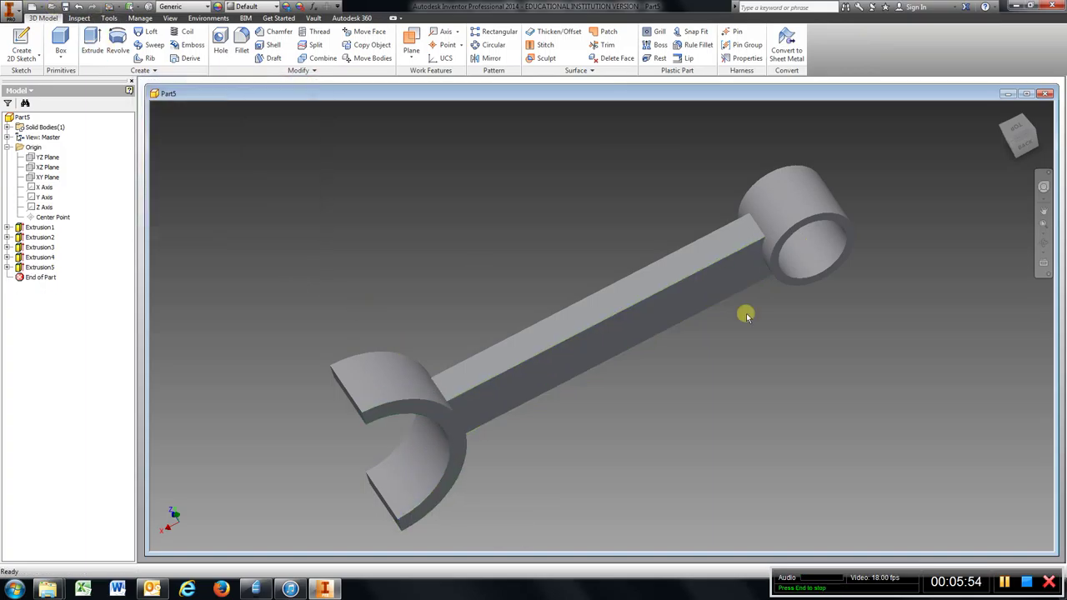
Start a sketch on the large end's upper end face and draw concentric 0.5 in and 0.25 in diameter circles centred above it.
left_click(1014, 149)
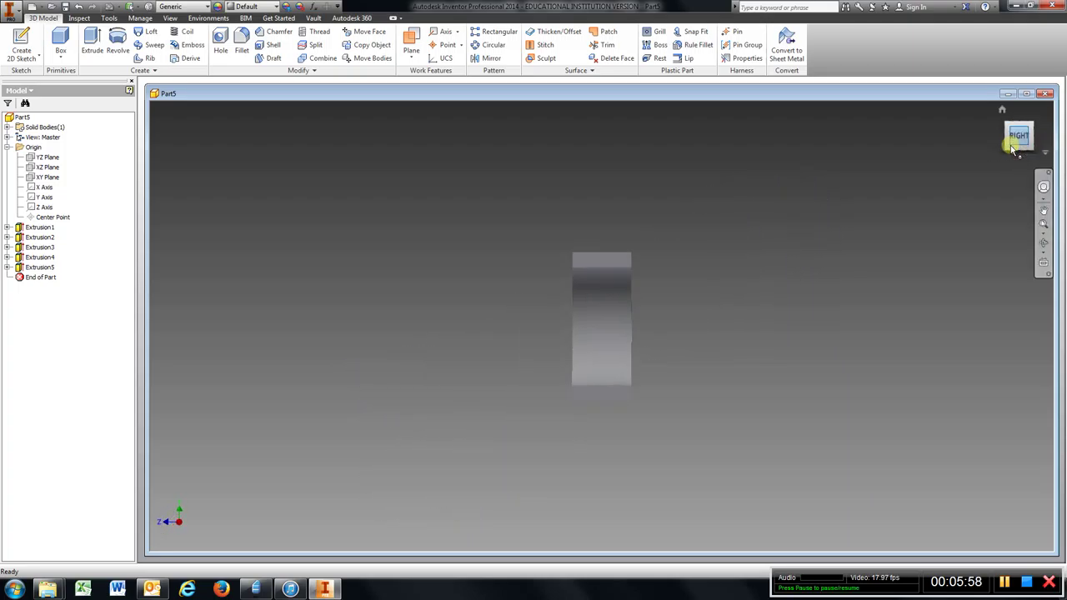
scroll(600, 253, "down", 5)
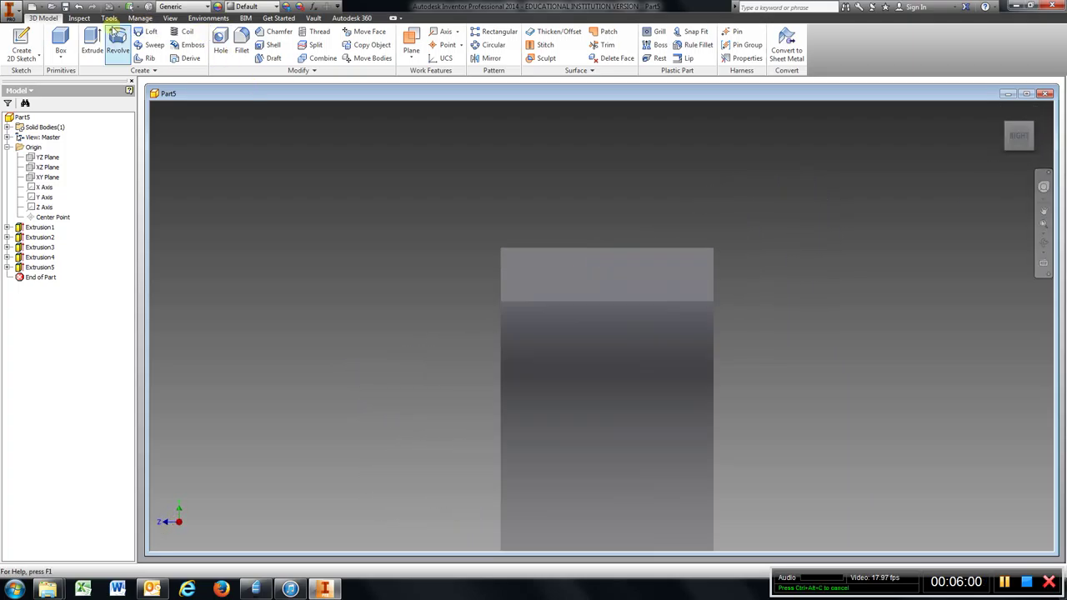
left_click(21, 46)
left_click(591, 275)
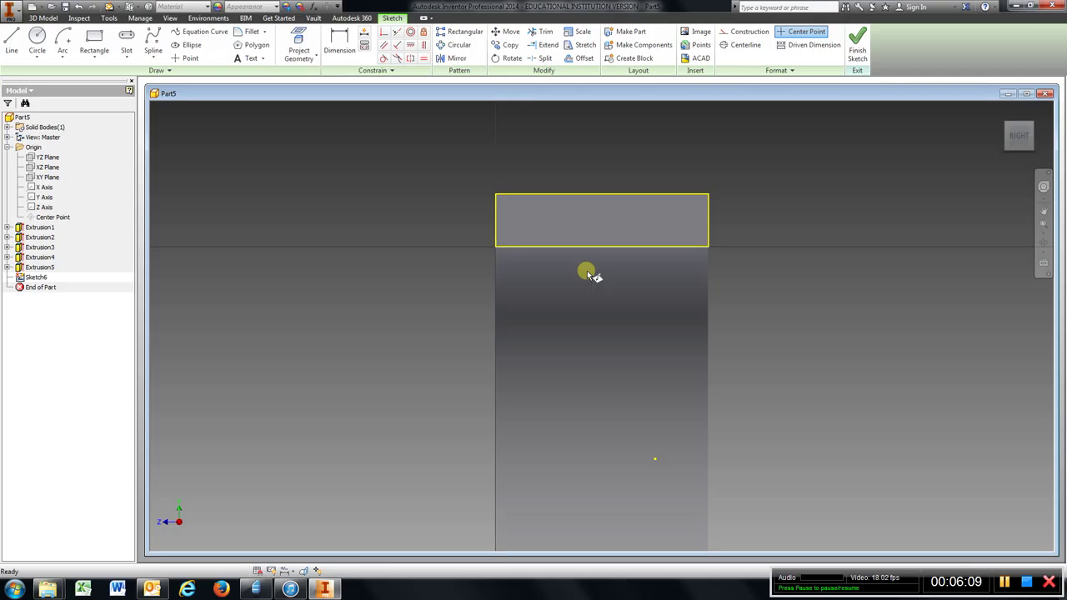
left_click(37, 40)
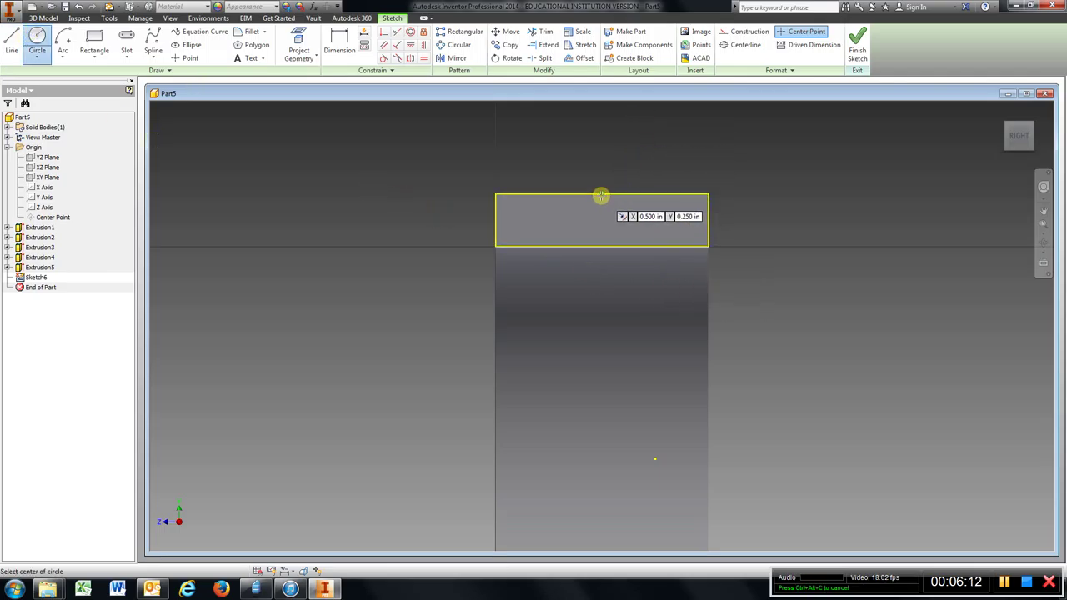
left_click(604, 123)
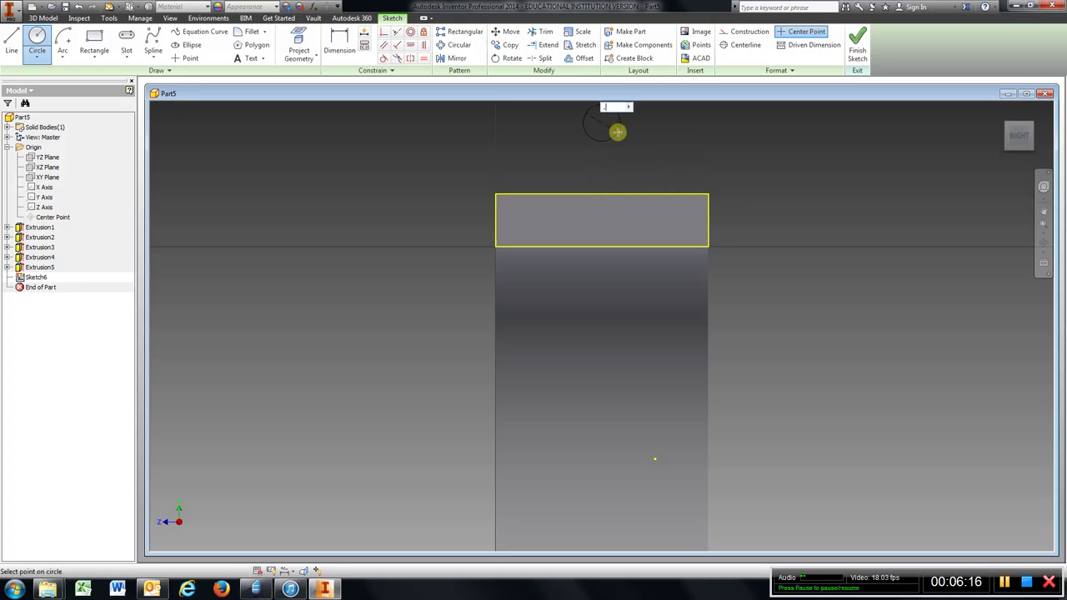
key("Tab")
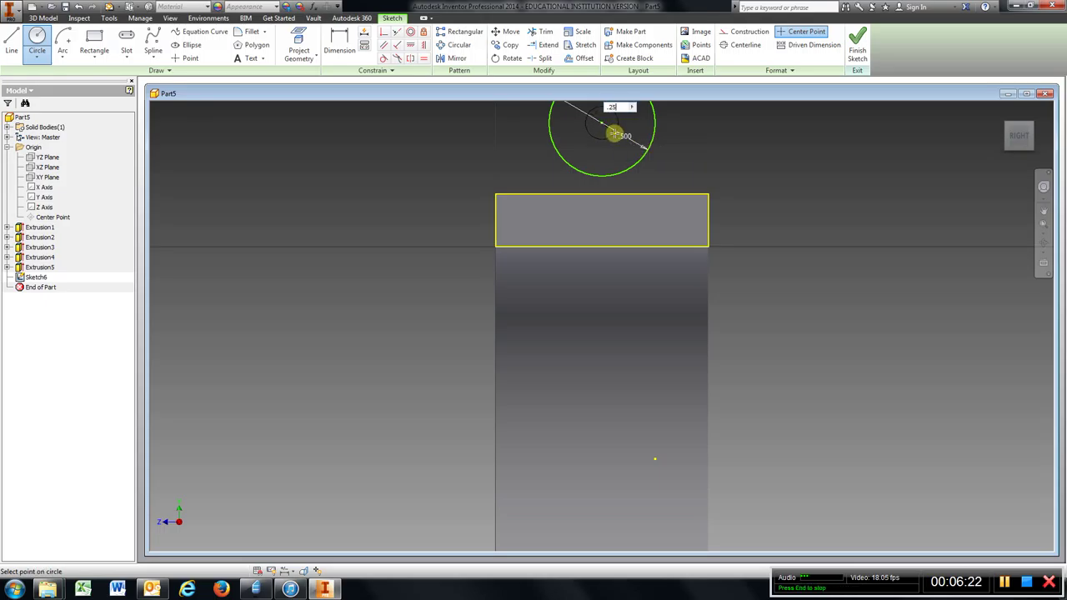
type(".25")
key("Return")
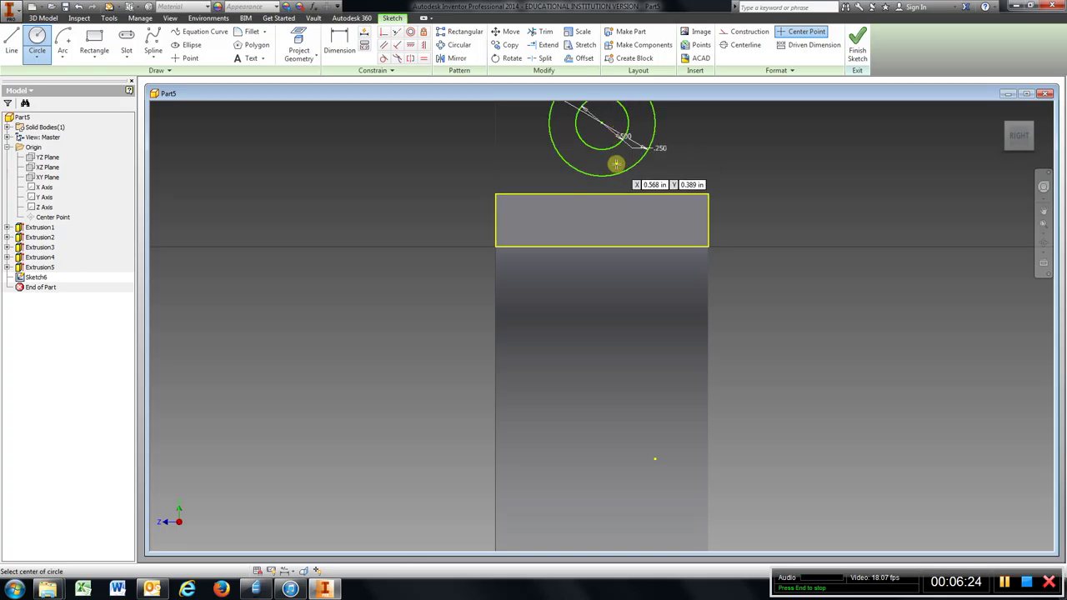
Dimension the vertical distance between the circles' centre and the projected origin point as 1.5 in.
scroll(615, 164, "down", 2)
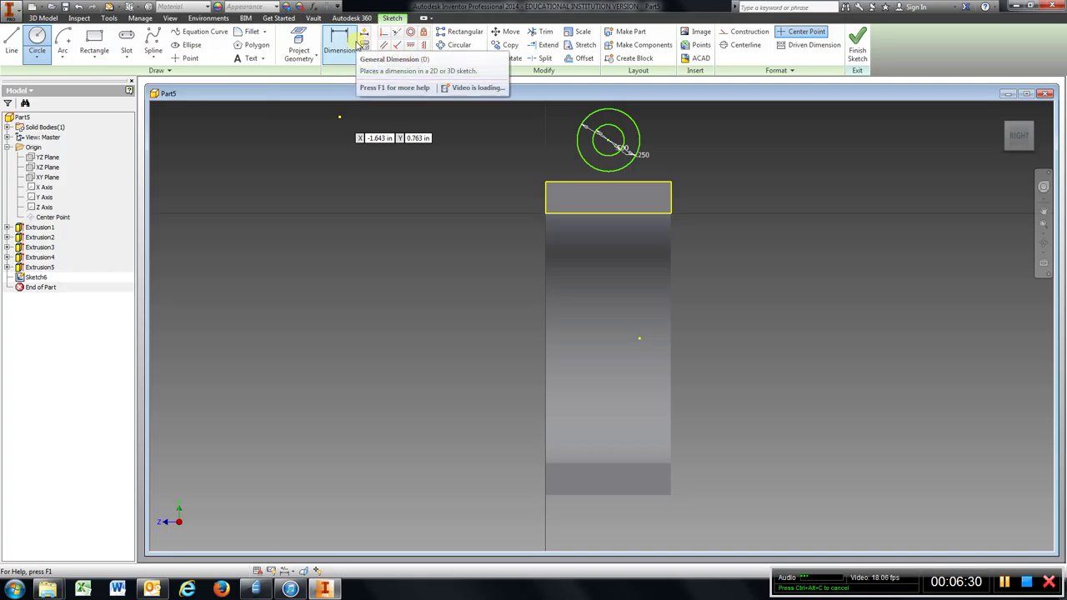
left_click(357, 43)
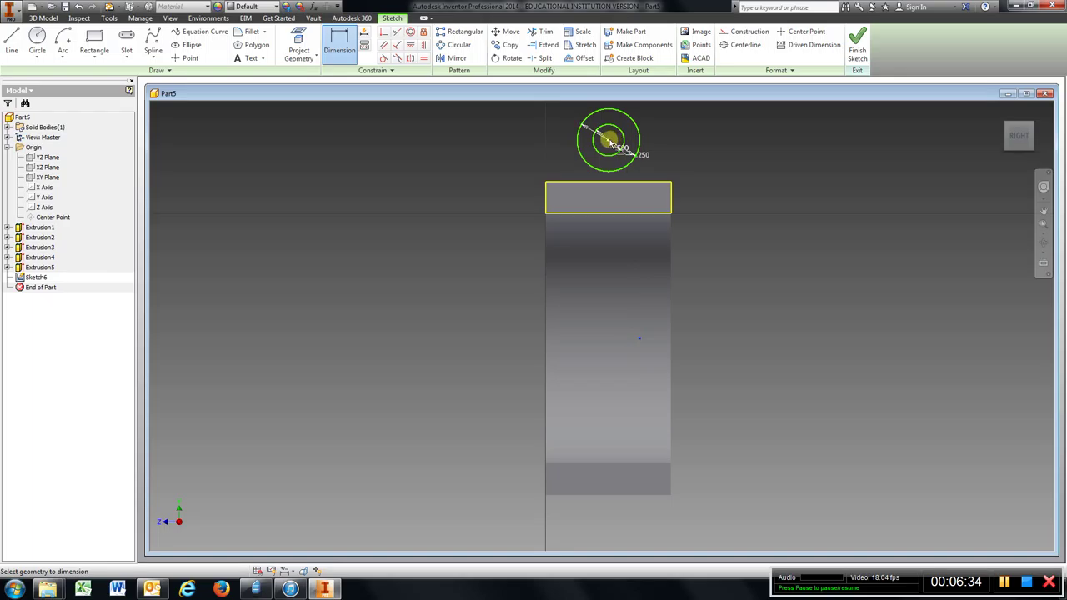
left_click(612, 143)
left_click(640, 338)
left_click(752, 217)
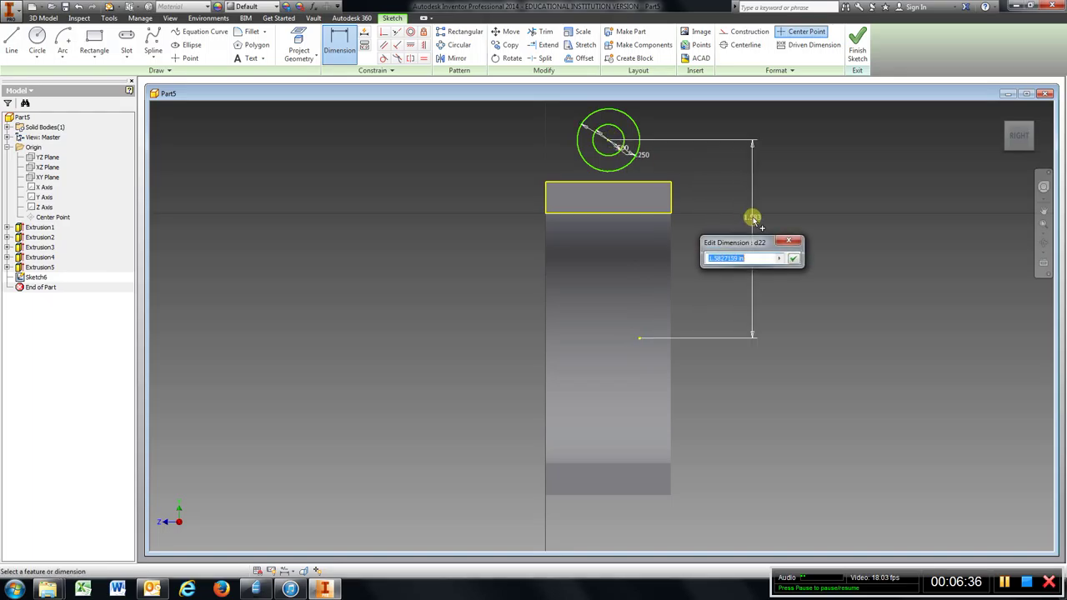
type("1.5")
key("Return")
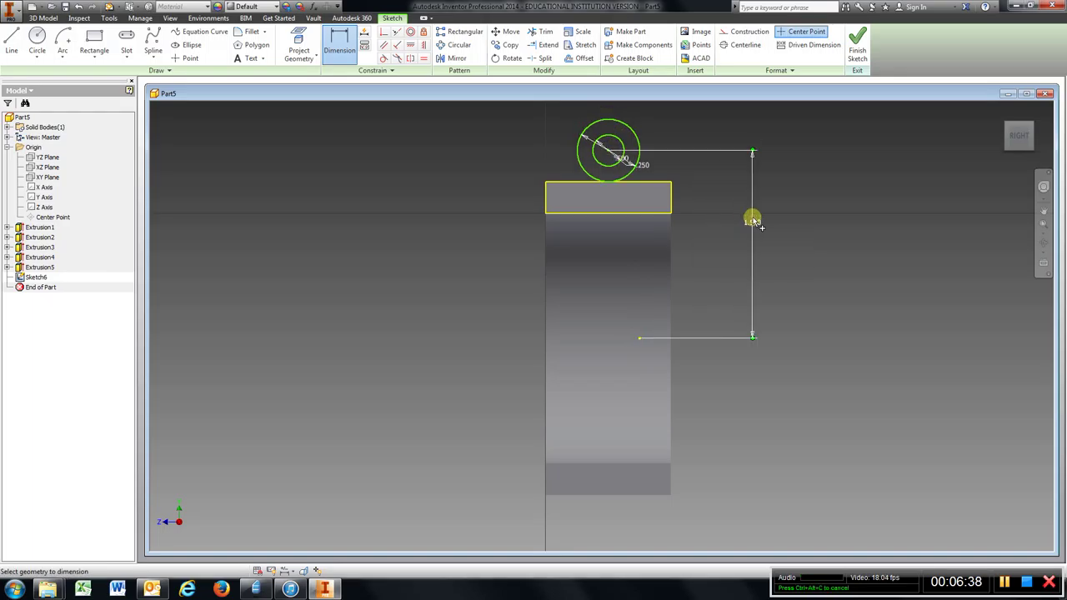
Draw a vertical line from each side of the 0.5 in circle down to the end face's upper edge.
left_click(11, 42)
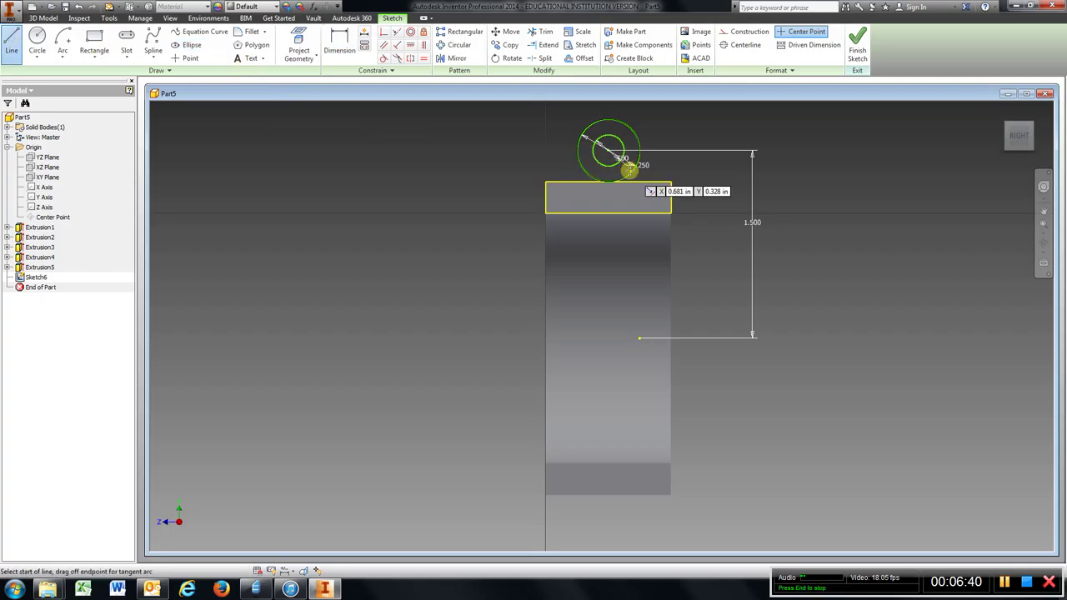
left_click(641, 154)
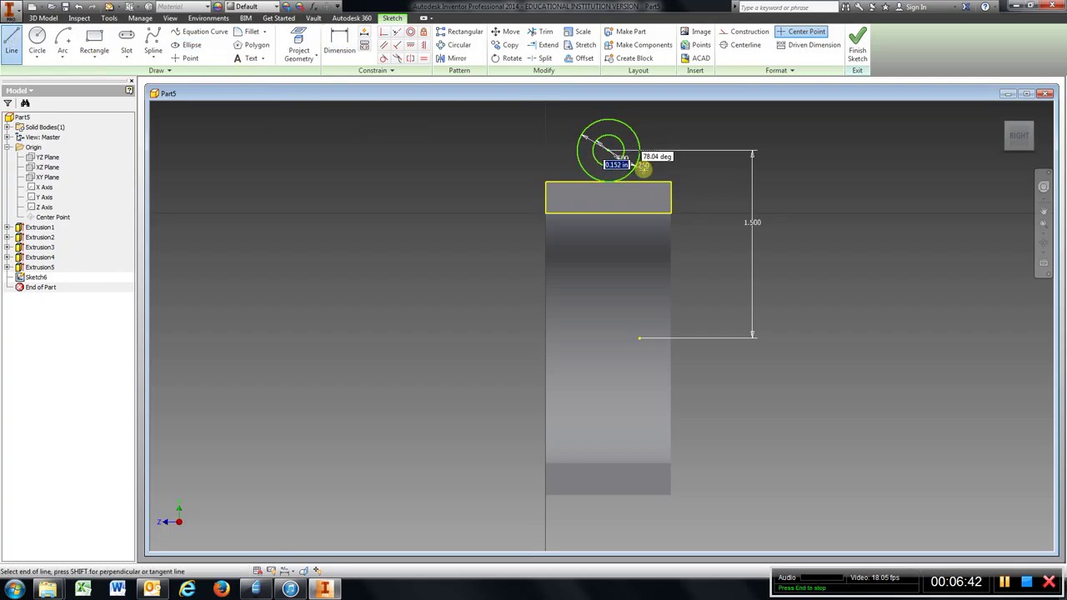
double_click(640, 181)
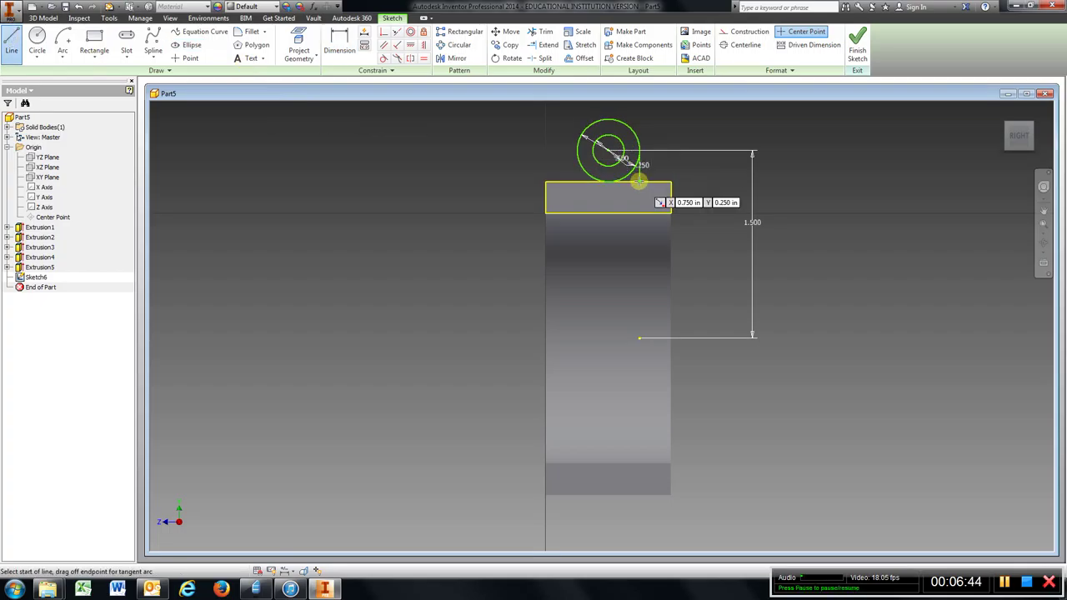
scroll(617, 171, "down", 2)
scroll(595, 158, "up", 3)
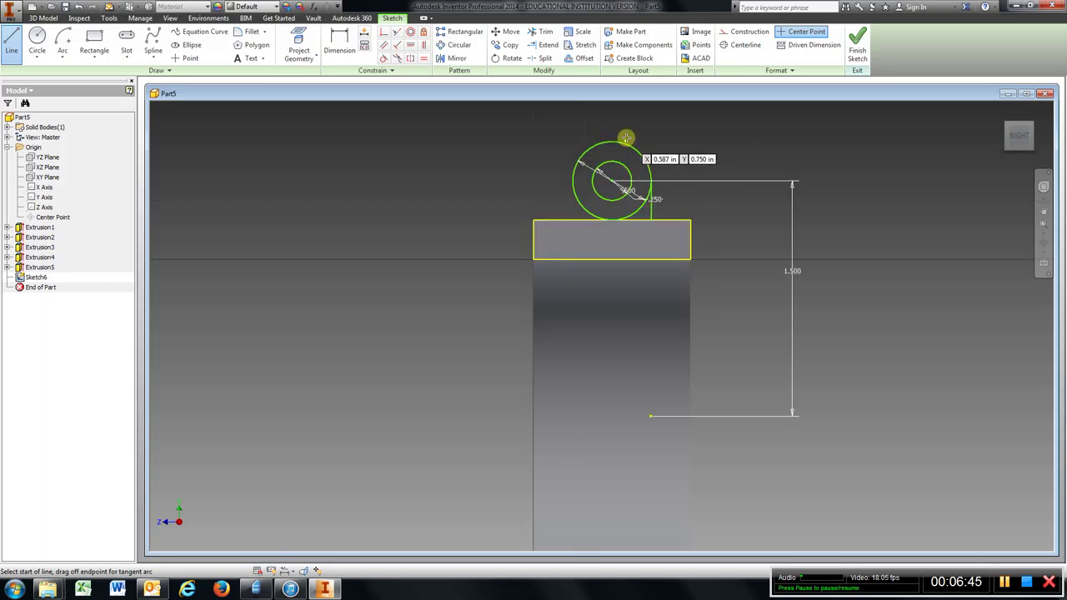
left_click(575, 185)
double_click(573, 221)
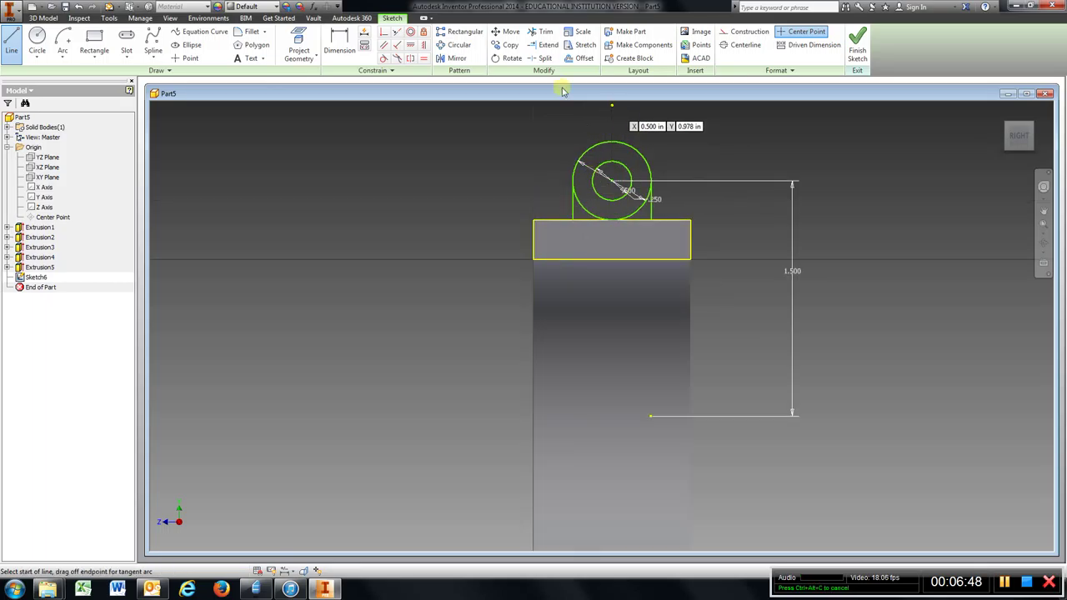
Trim away the lower half of the 0.5 in circle between the two vertical lines to form a round-topped lug outline.
left_click(542, 33)
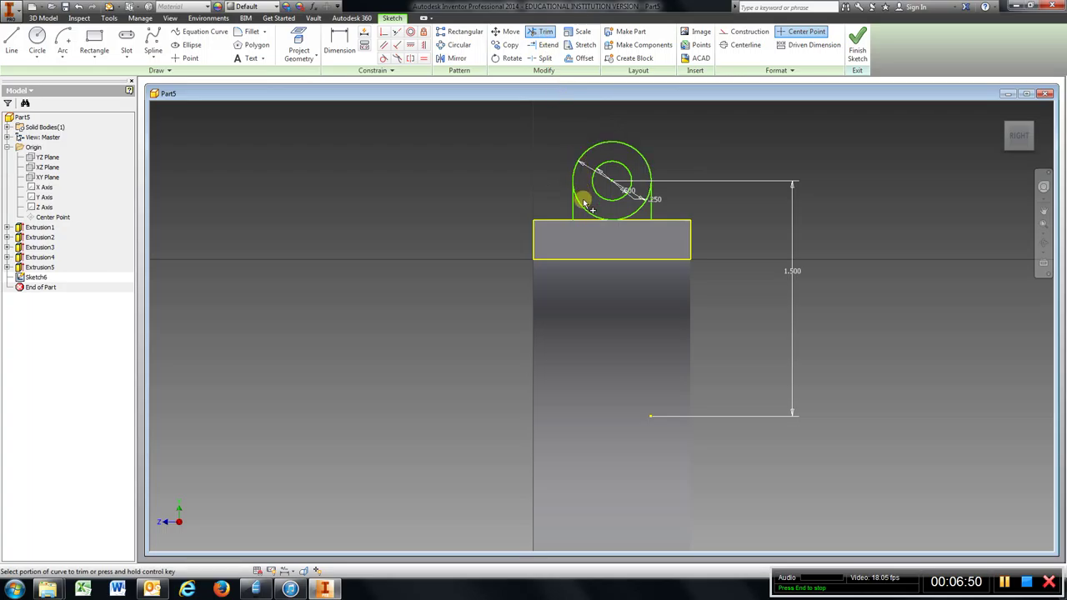
left_click(577, 202)
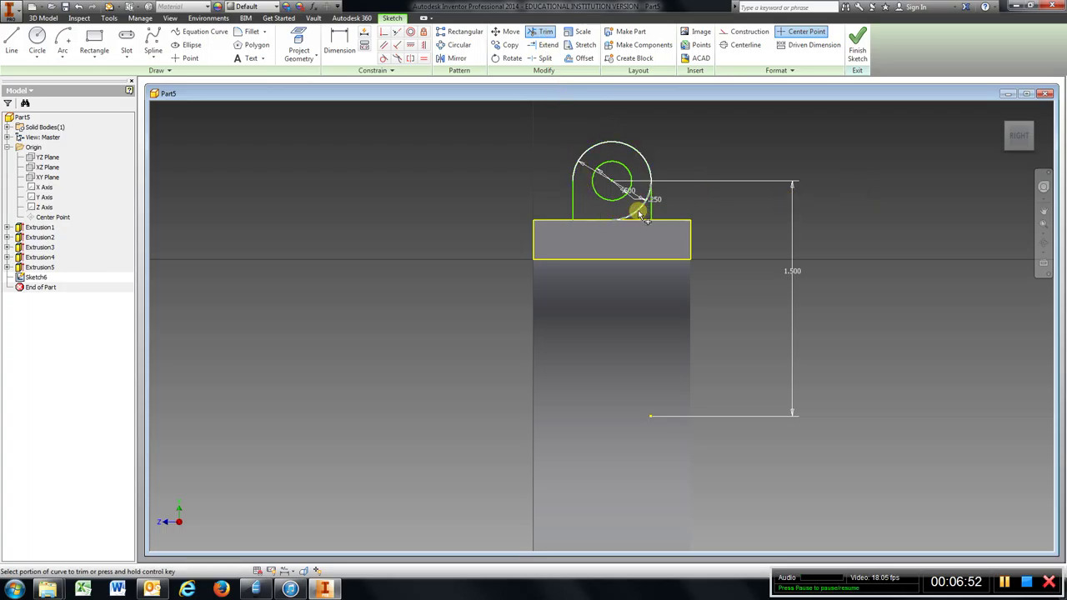
Finish the lug sketch and extrude the region around the hole 0.5 in back toward the small end.
left_click(1016, 140)
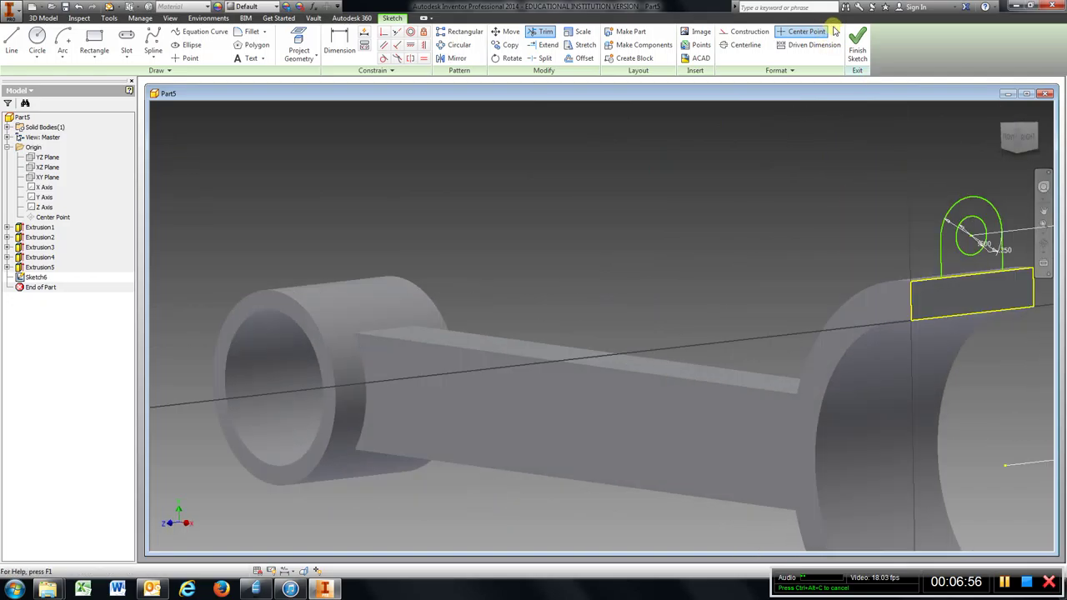
left_click(859, 49)
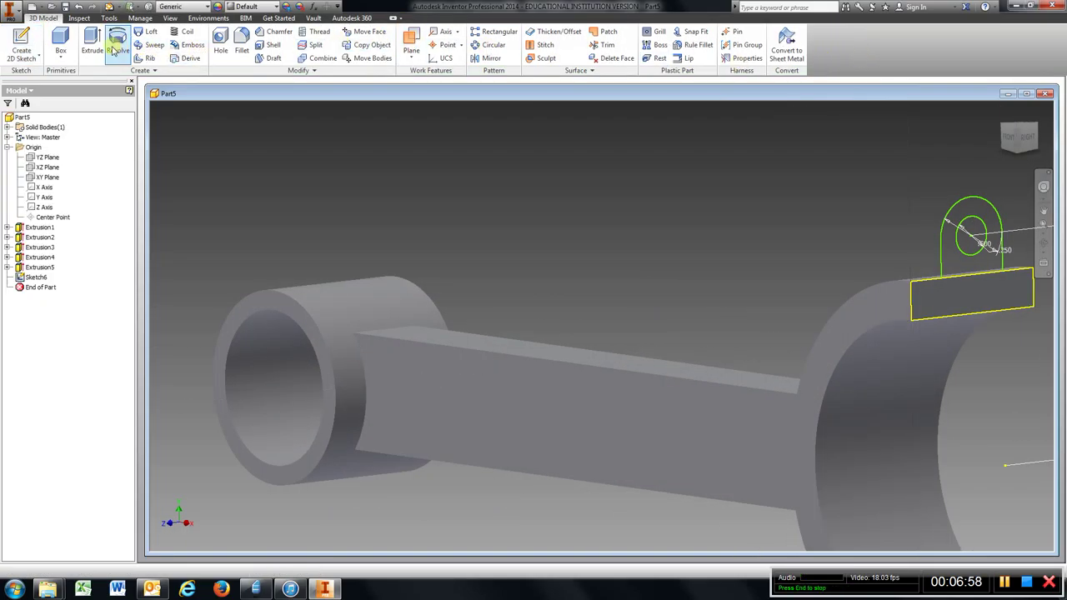
left_click(92, 46)
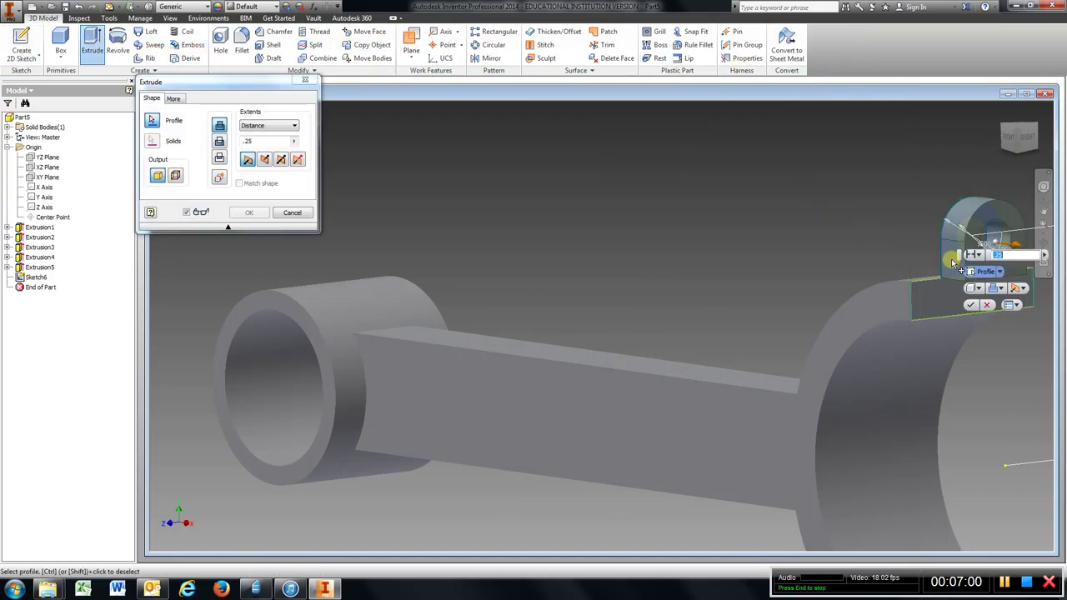
left_click(266, 160)
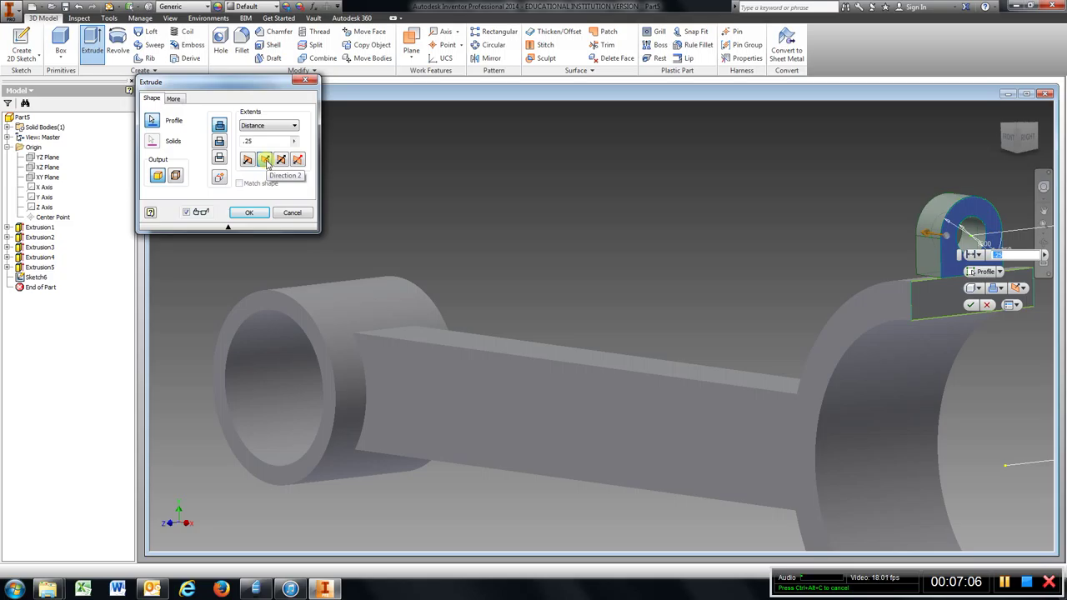
double_click(254, 141)
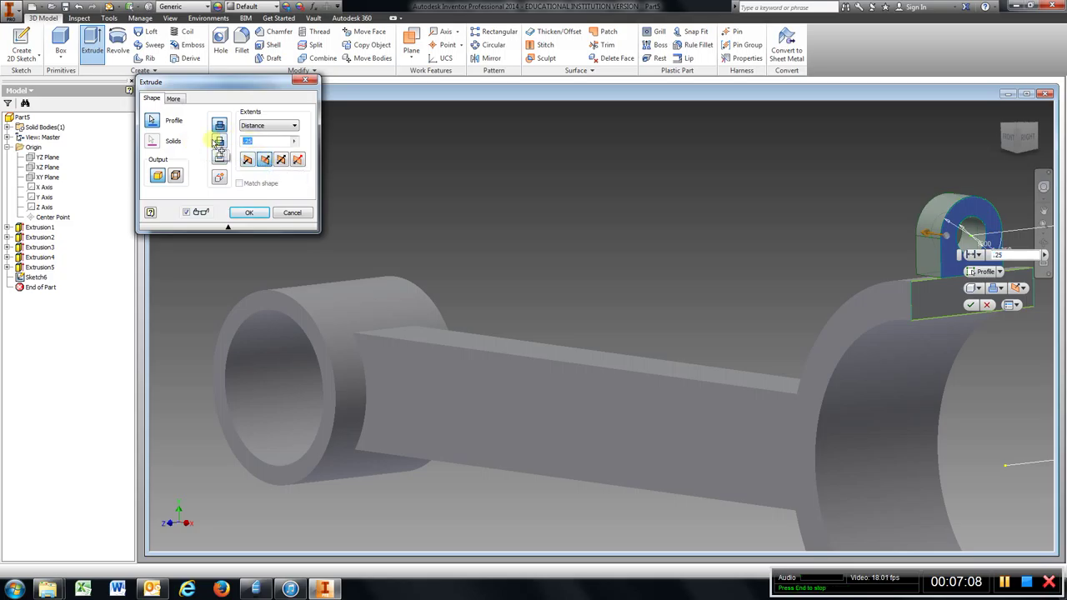
left_click(248, 213)
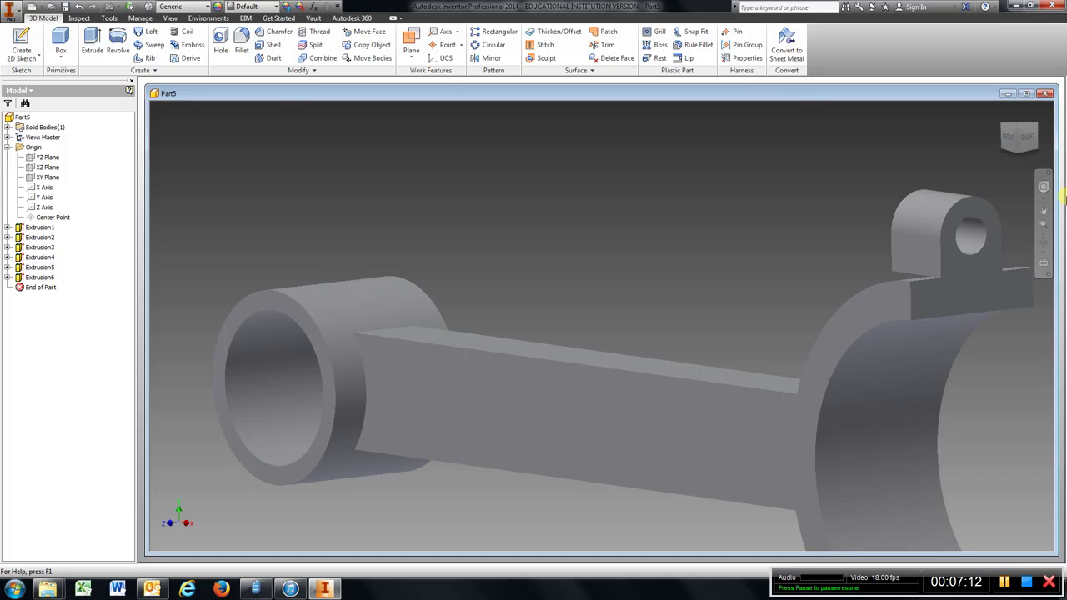
Start a sketch on the large end's lower end face and draw concentric 0.5 in and 0.25 in diameter circles centred below it.
scroll(976, 221, "down", 3)
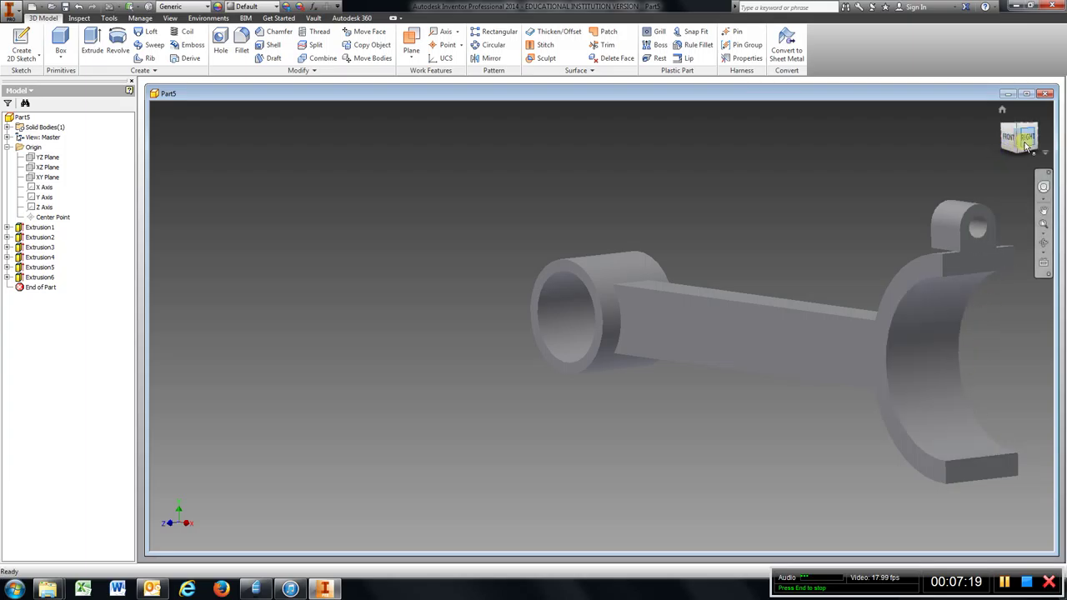
middle_click_drag(996, 142, 971, 143, "shift")
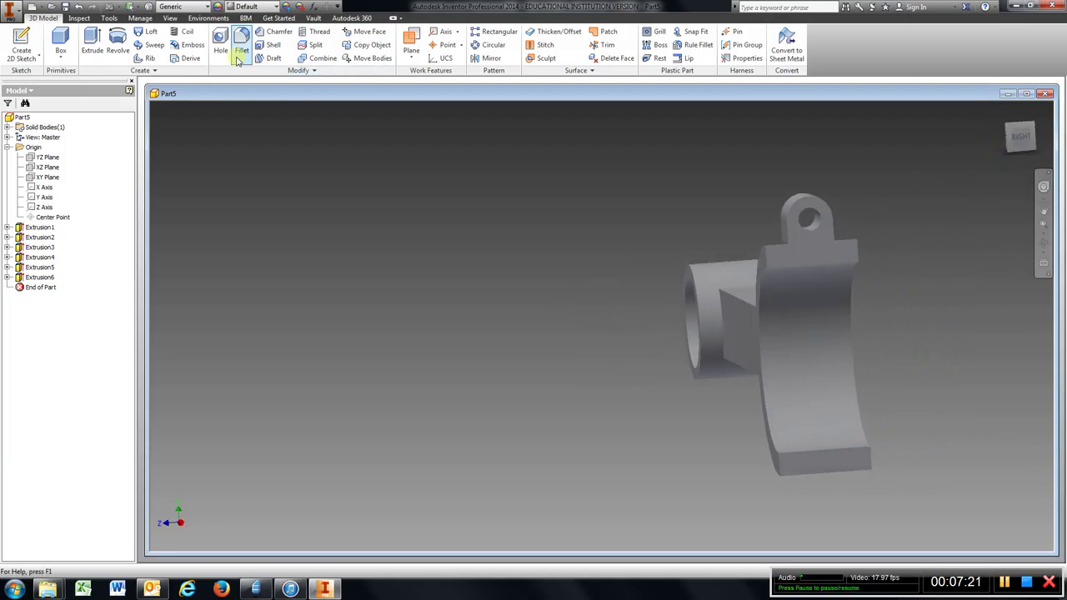
left_click(1021, 139)
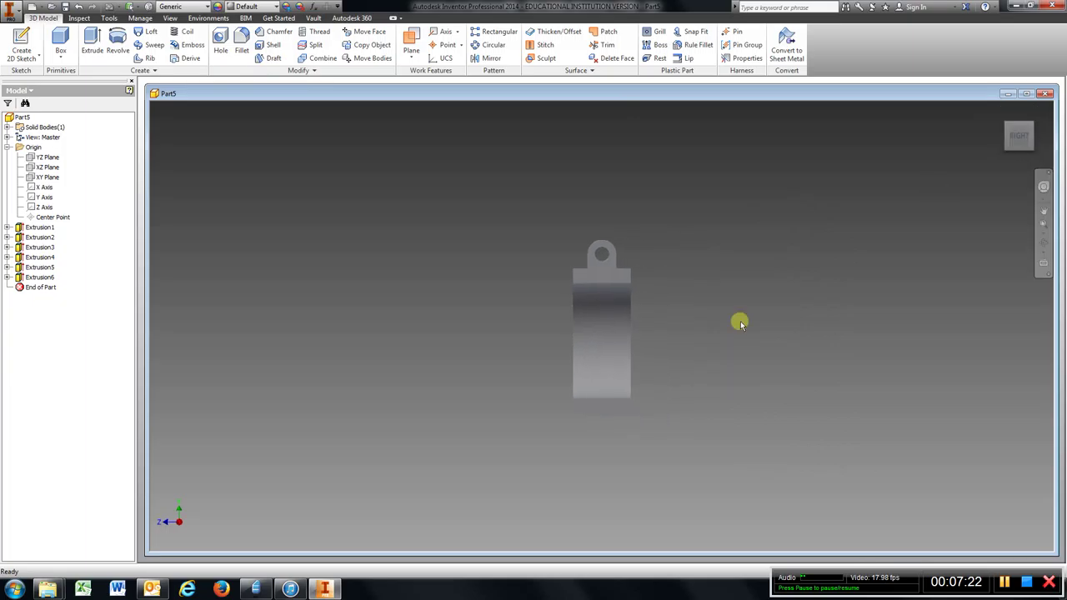
left_click(21, 46)
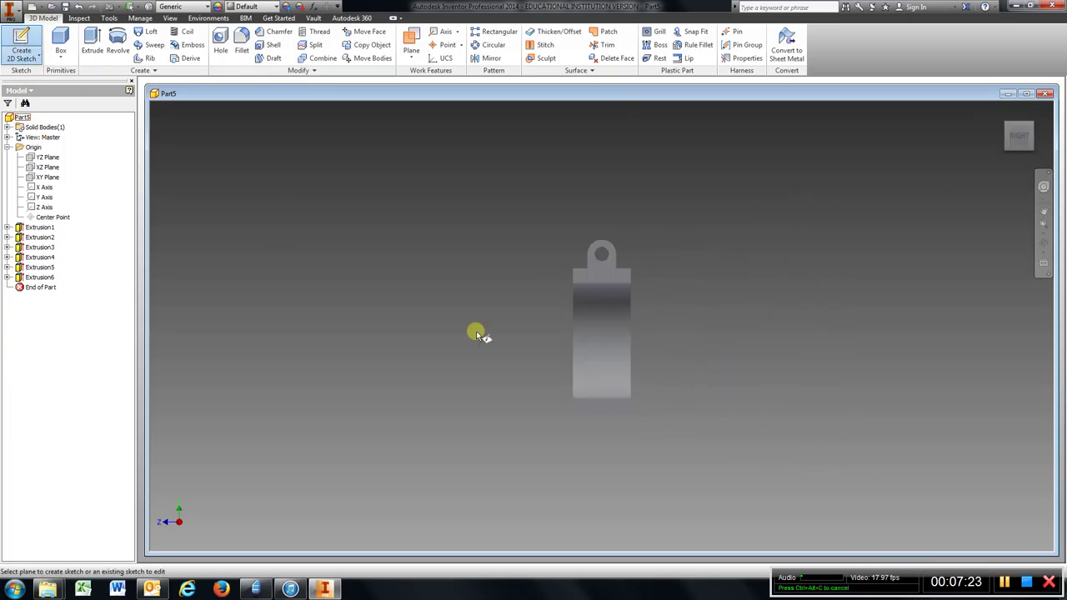
left_click(602, 407)
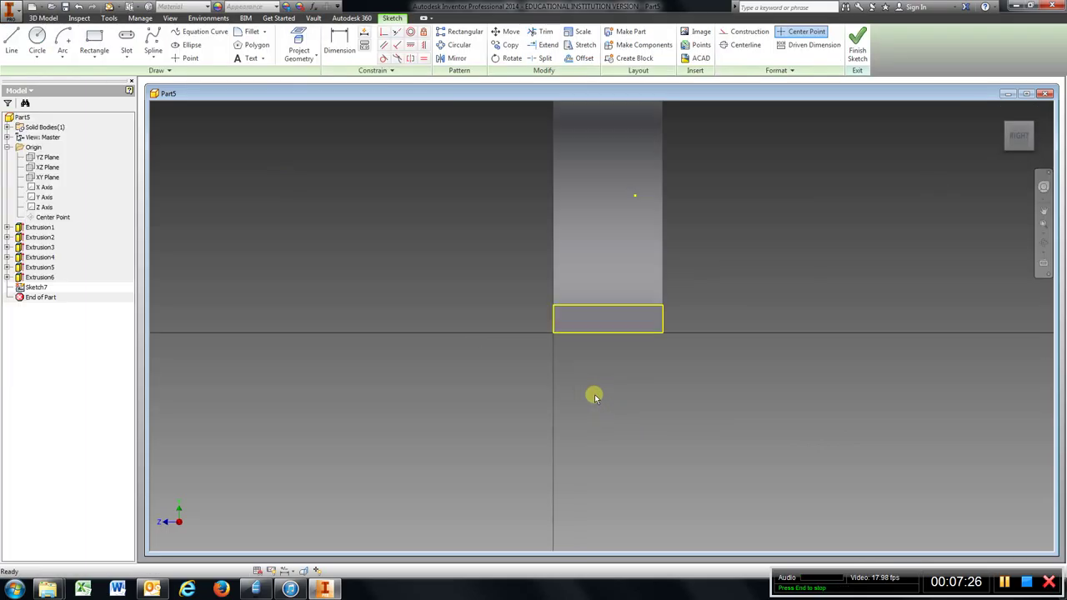
left_click(37, 42)
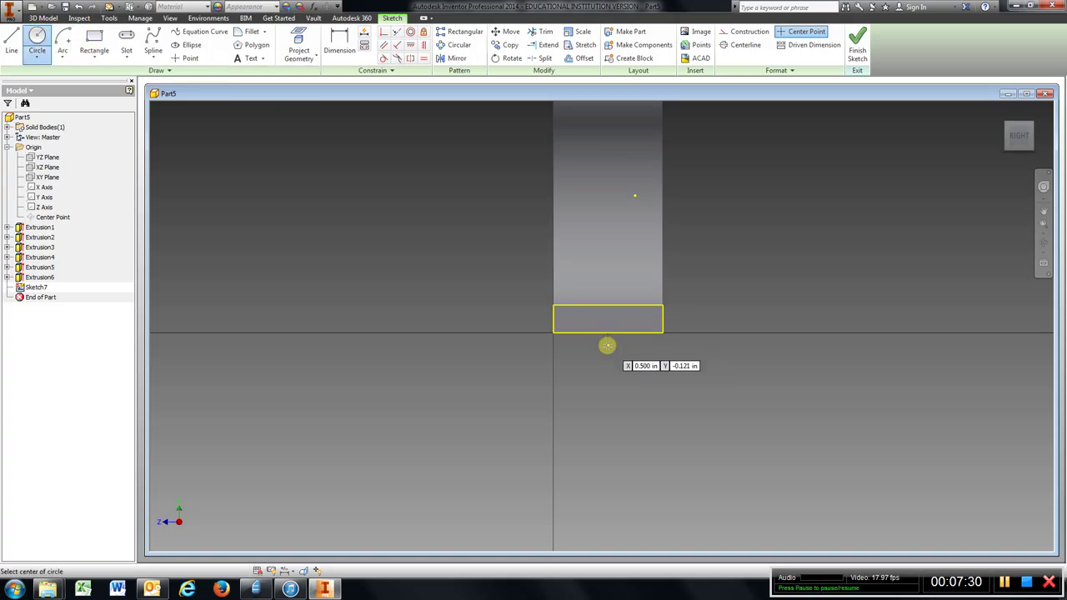
left_click(607, 383)
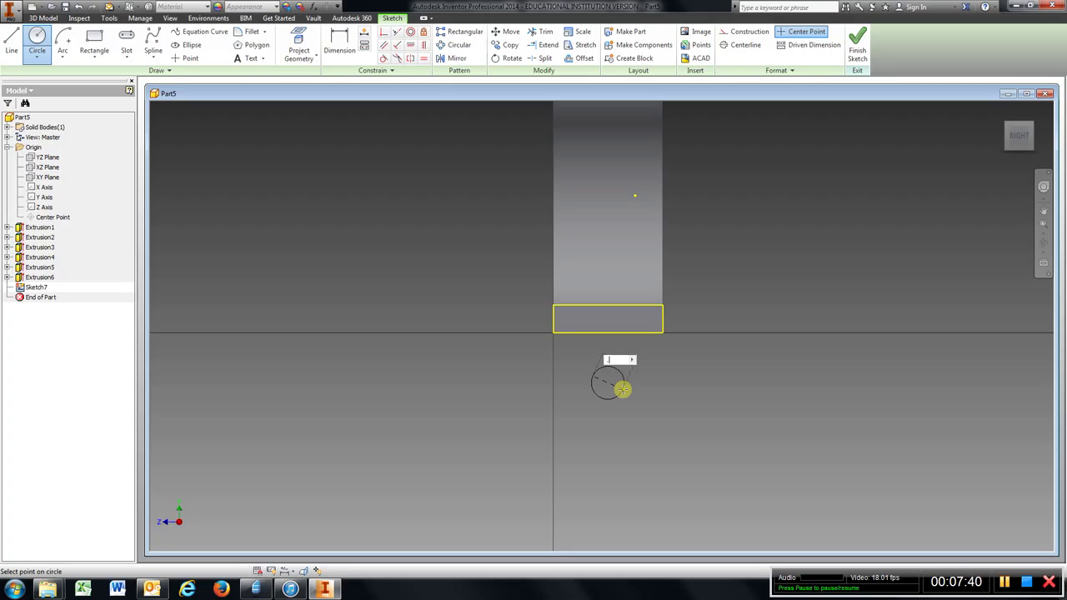
key("Return")
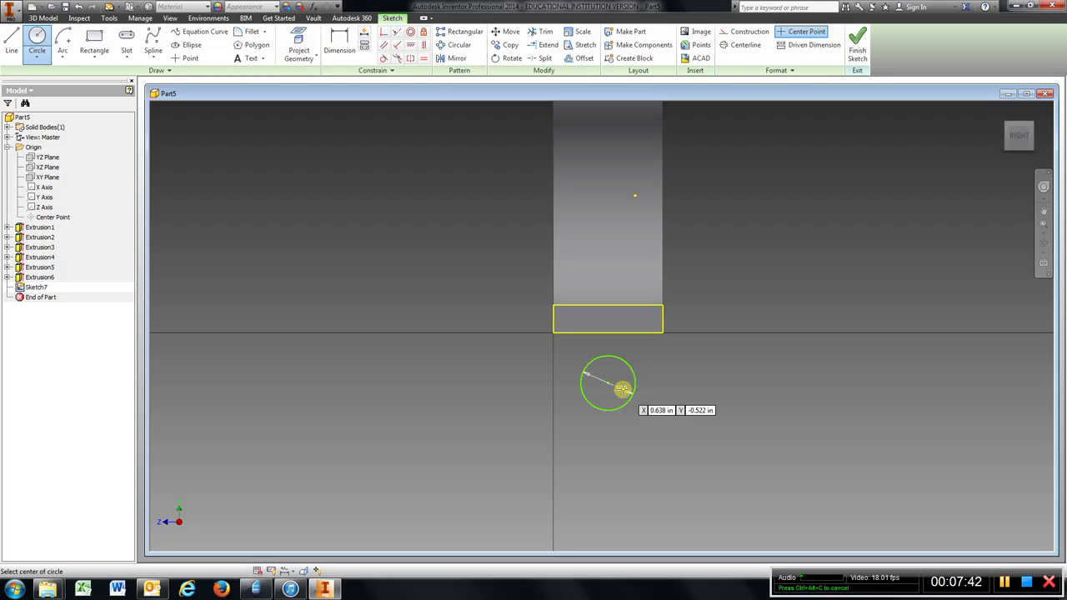
left_click(608, 382)
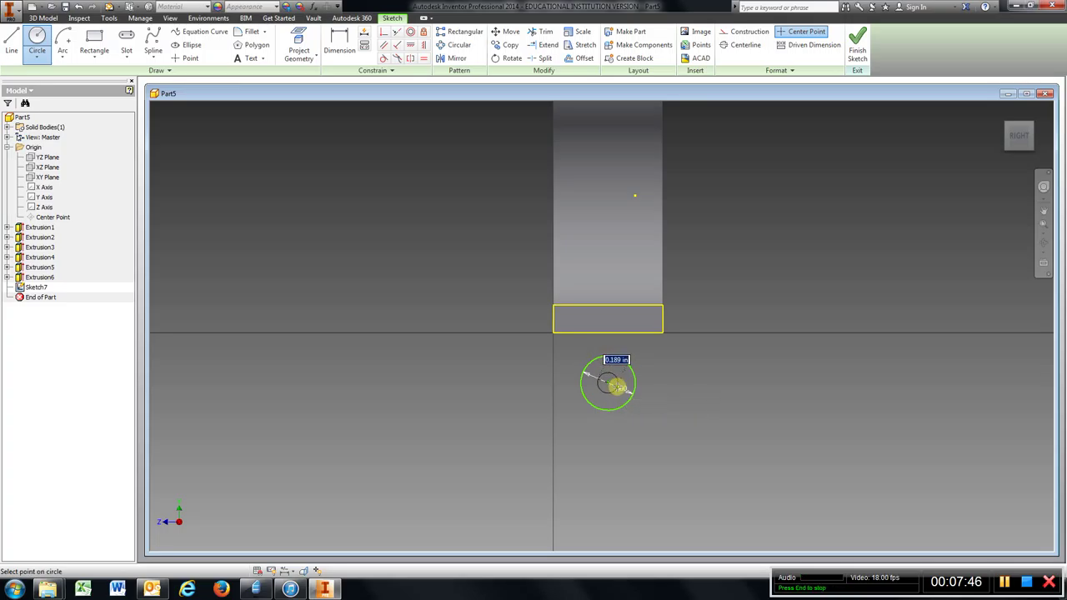
key("Return")
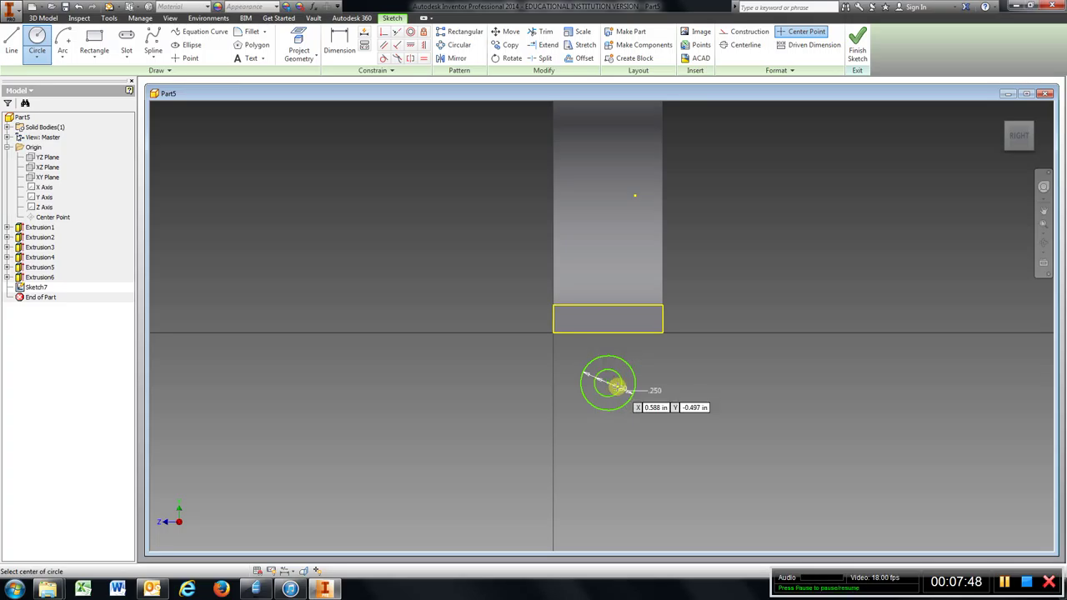
Dimension the vertical distance from the projected origin point to the lower circles' centre as 1.5 in.
left_click(339, 41)
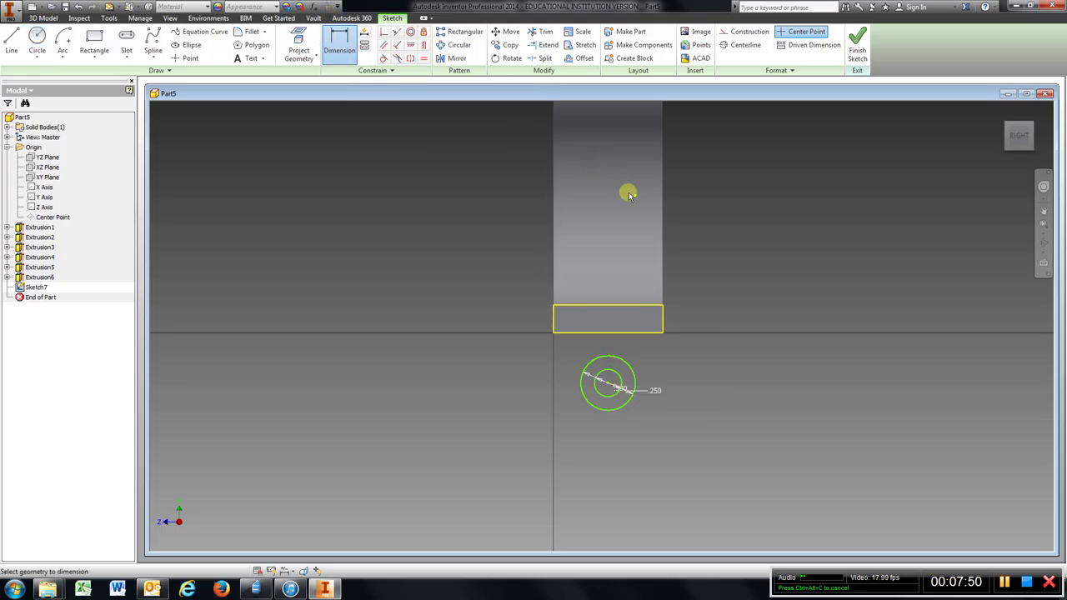
left_click(608, 385)
left_click(807, 360)
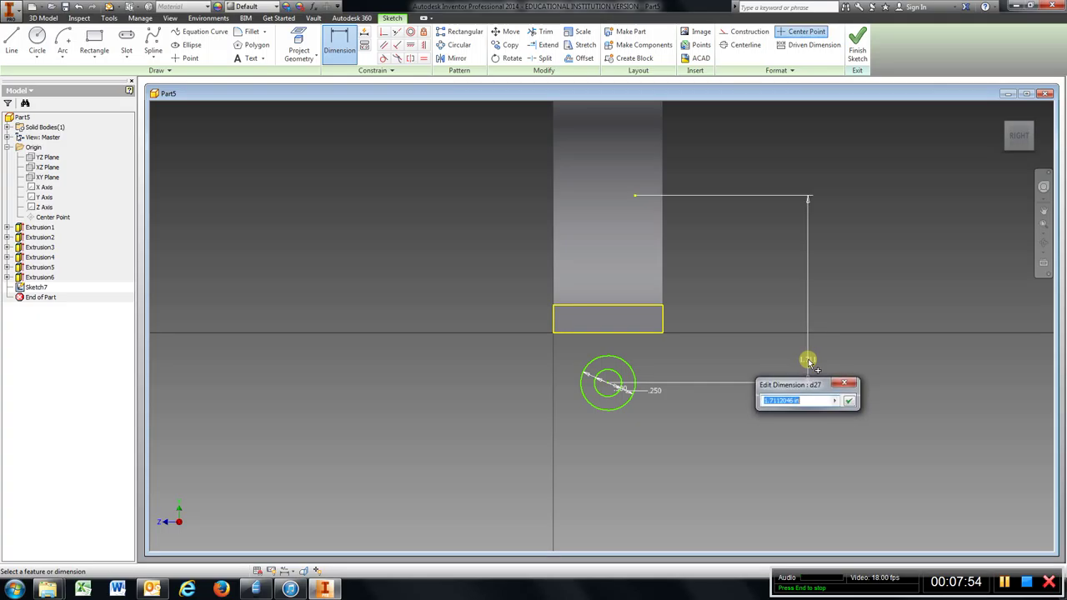
type("1.5")
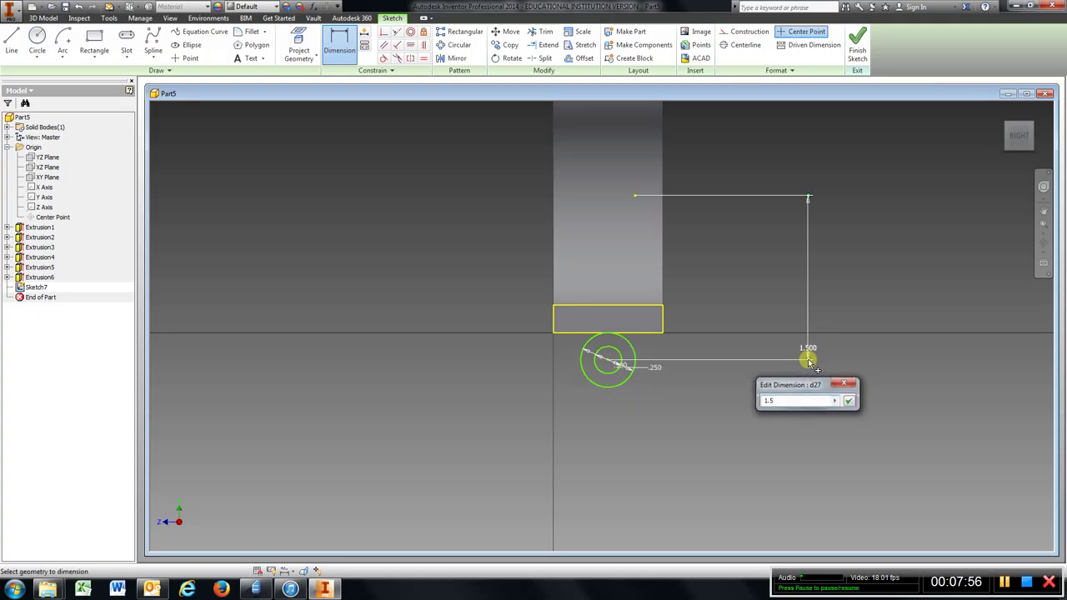
key("Return")
Draw a vertical line from each side of the 0.5 in circle up to the end face's lower edge.
scroll(616, 367, "up", 3)
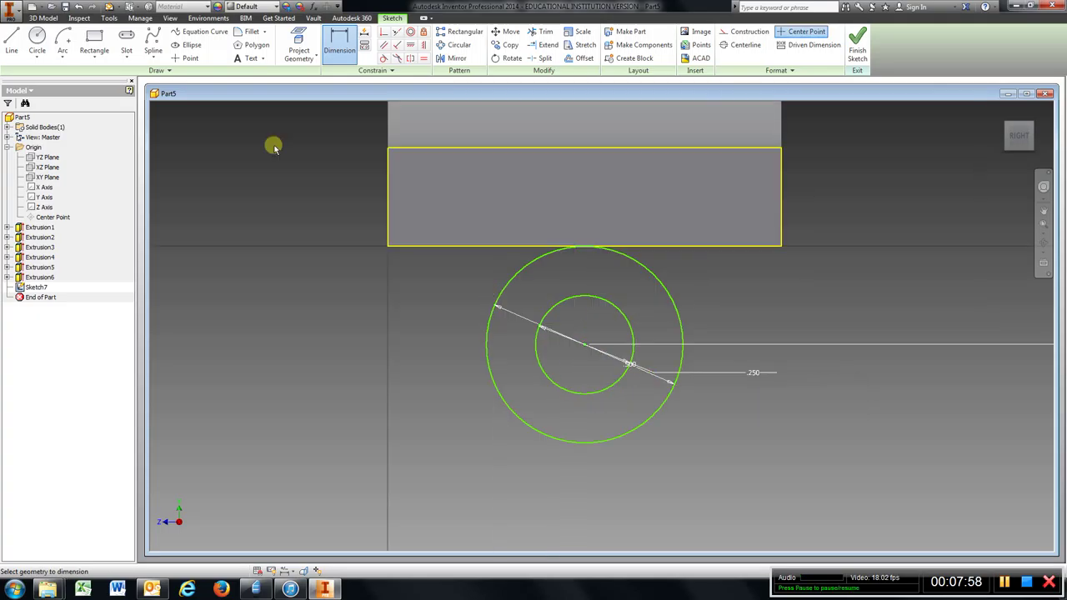
left_click(11, 41)
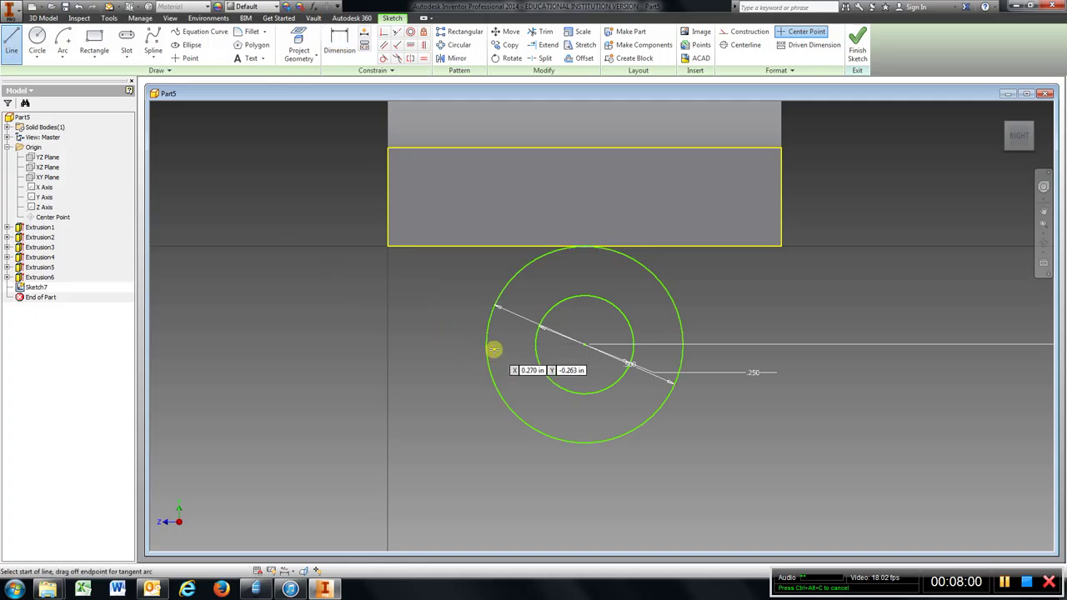
left_click(487, 339)
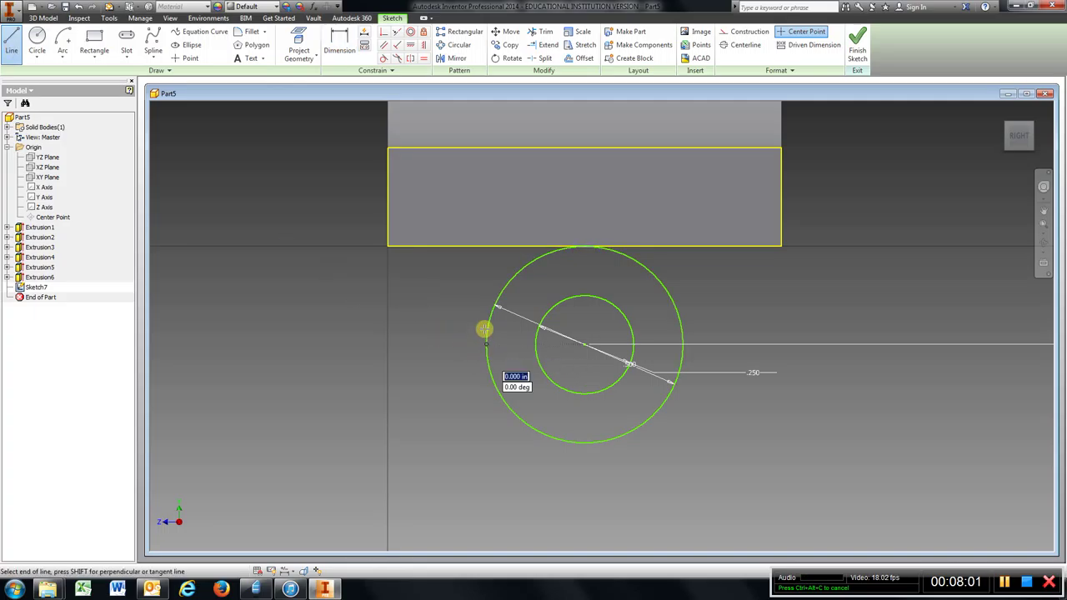
double_click(486, 247)
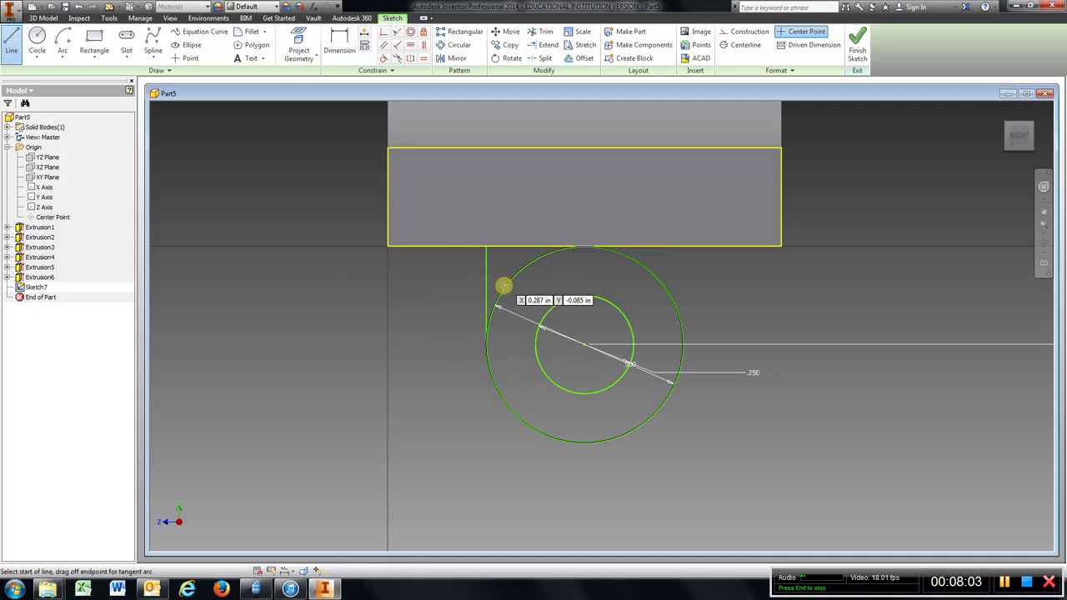
left_click(682, 342)
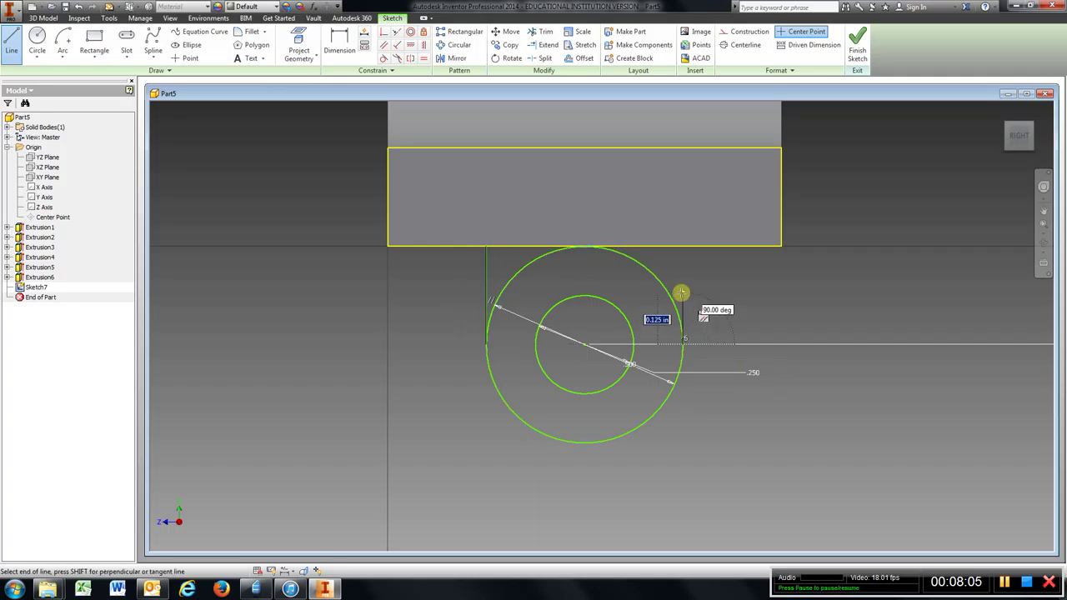
double_click(669, 244)
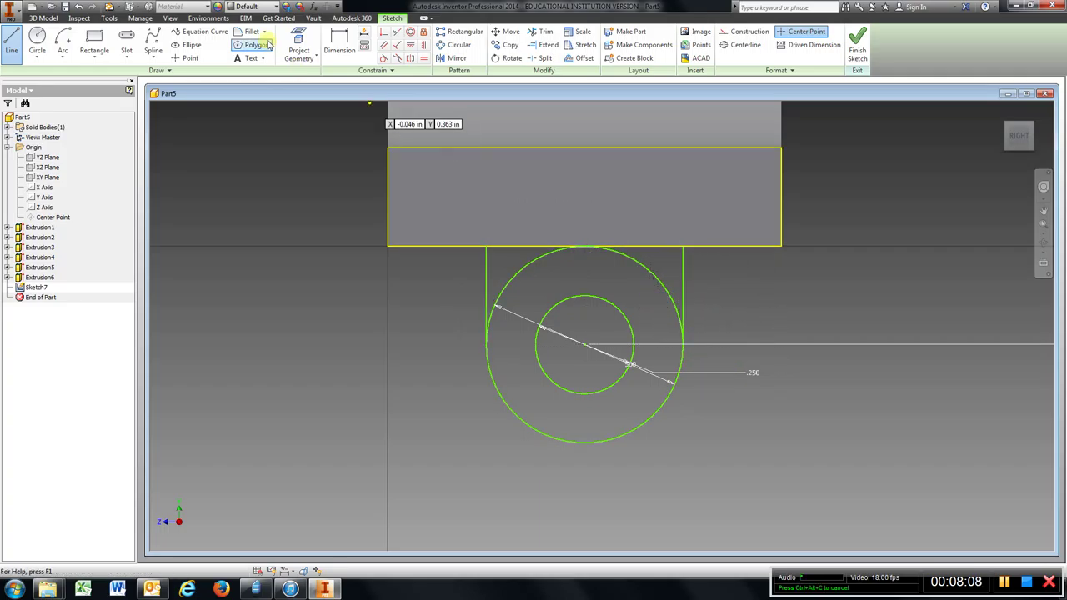
Trim away the upper half of the 0.5 in circle between the two vertical lines and finish the sketch.
left_click(538, 33)
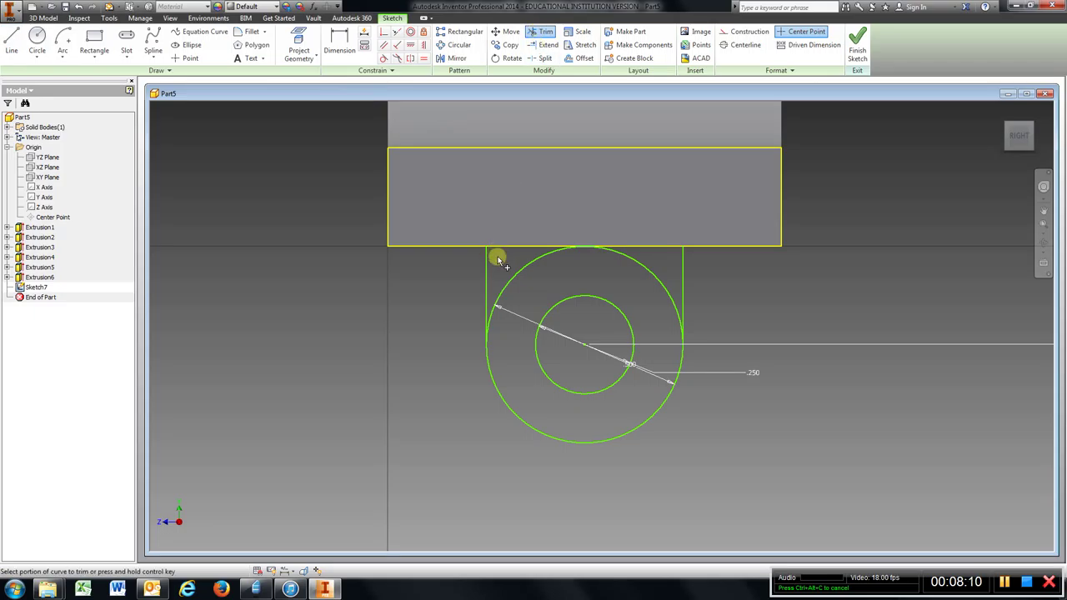
left_click(515, 275)
left_click(639, 265)
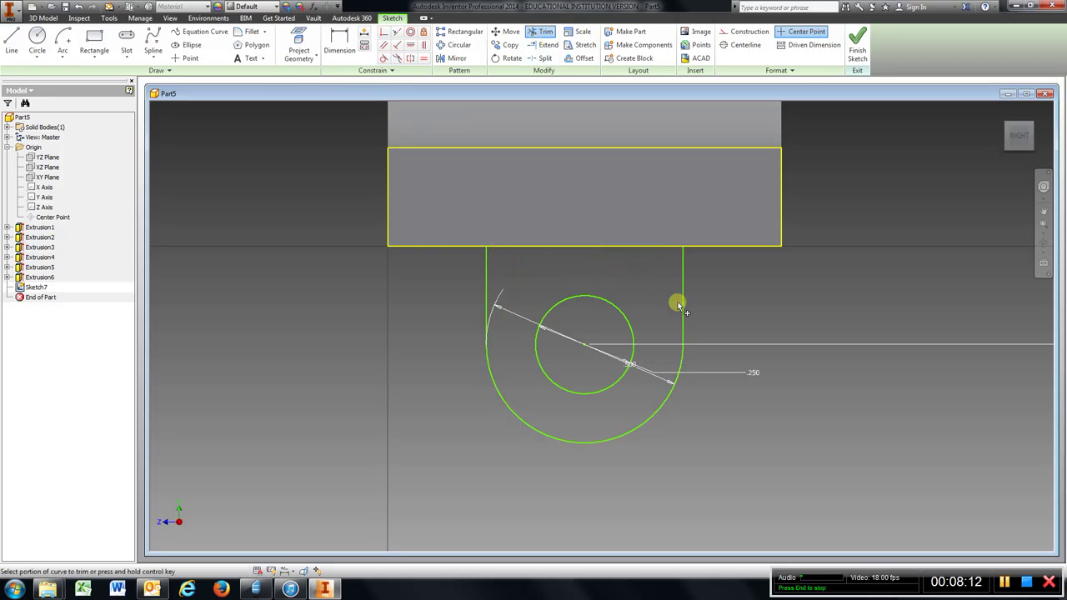
left_click(857, 50)
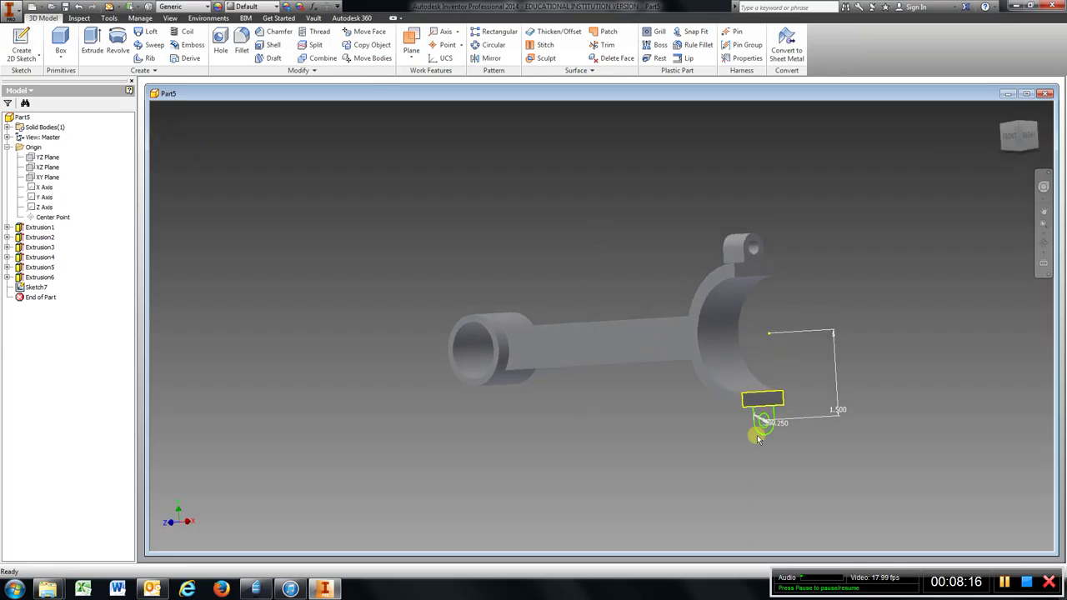
Extrude the lower lug profile around its hole 0.5 in back toward the small end.
scroll(759, 434, "up", 5)
left_click(91, 42)
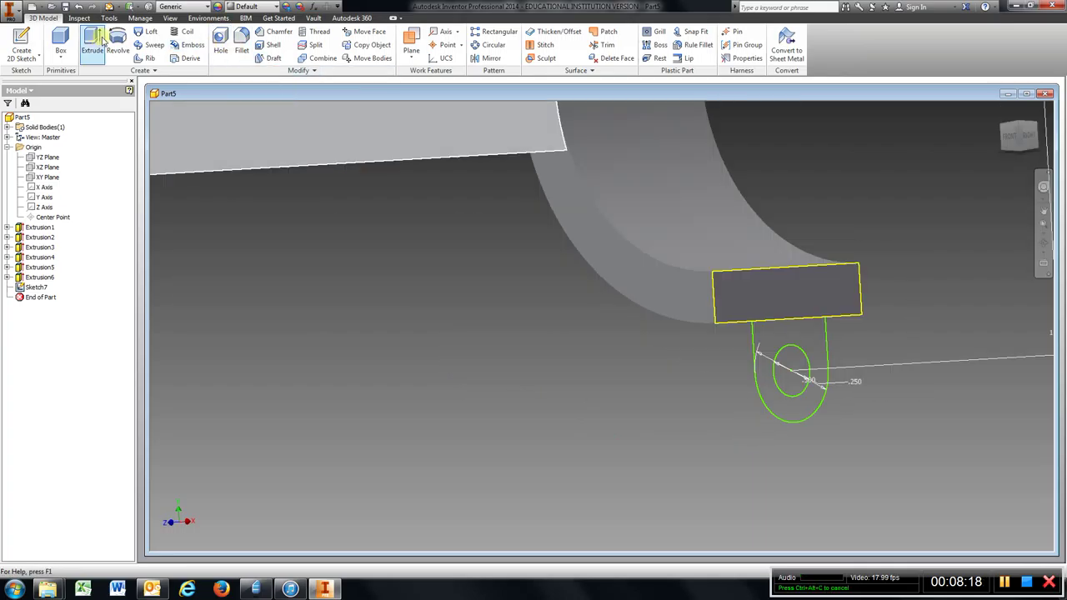
left_click(768, 372)
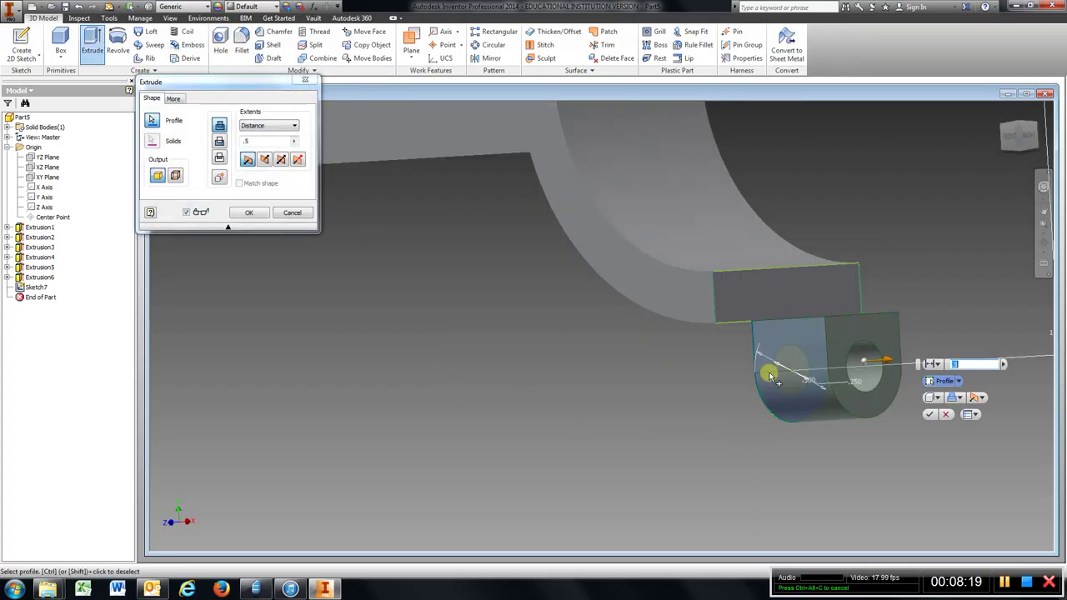
left_click(263, 162)
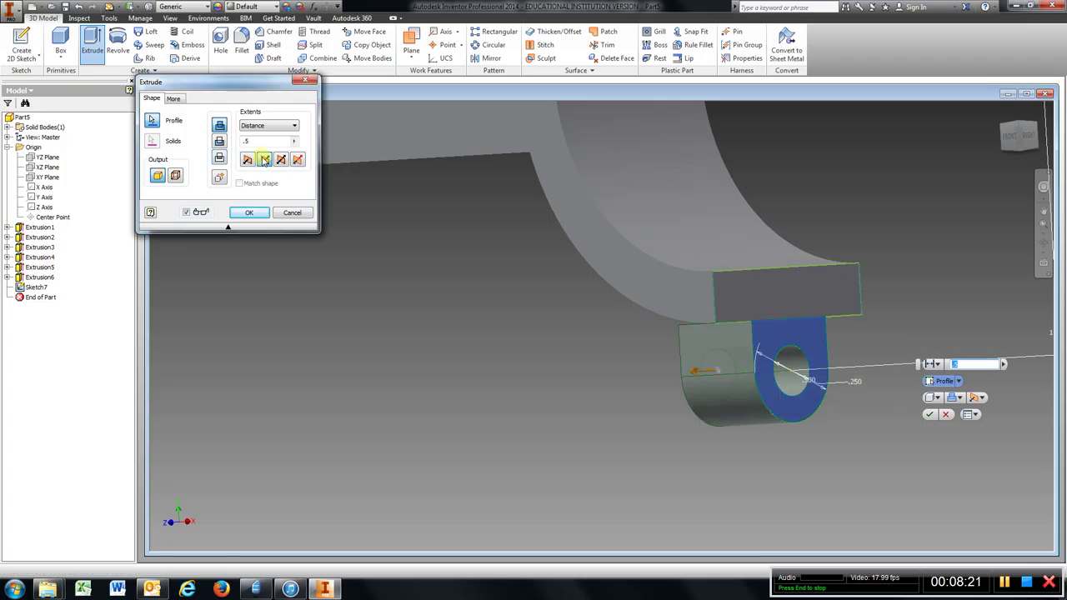
left_click(248, 213)
scroll(581, 376, "down", 5)
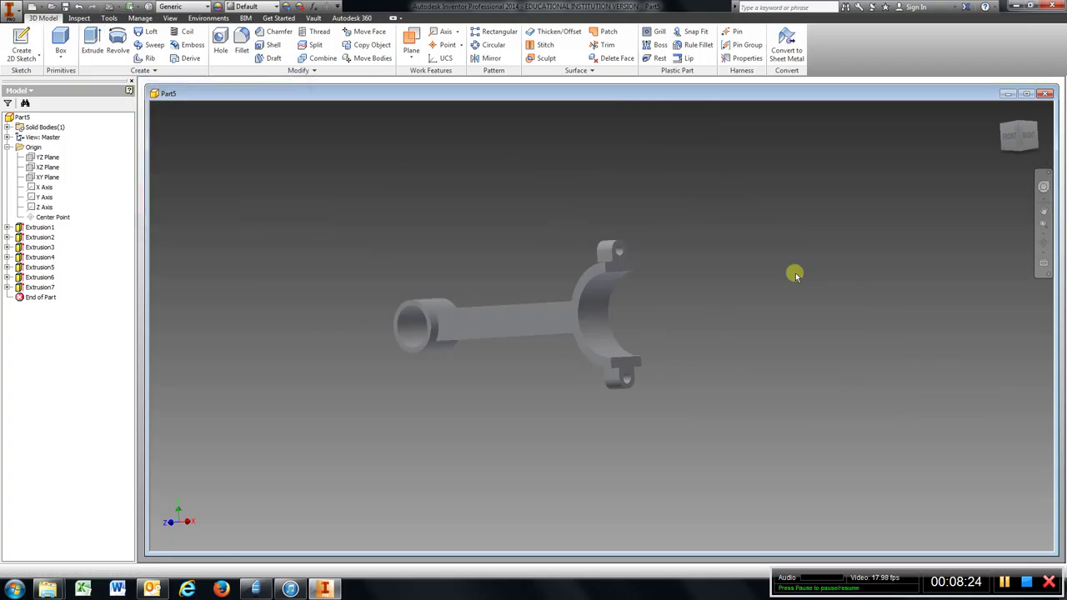
left_click(1008, 136)
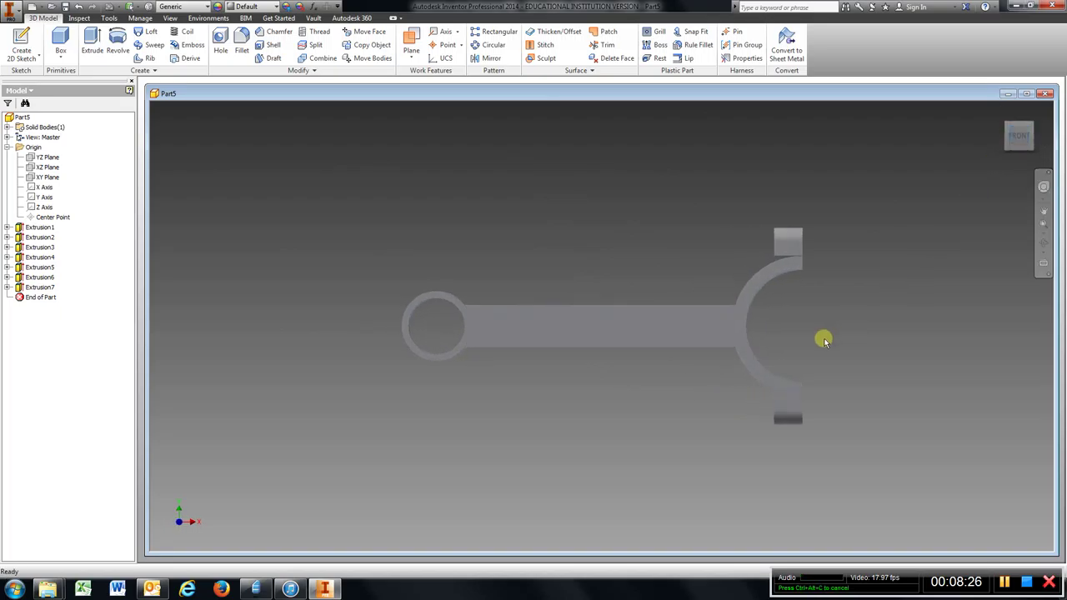
scroll(711, 344, "up", 4)
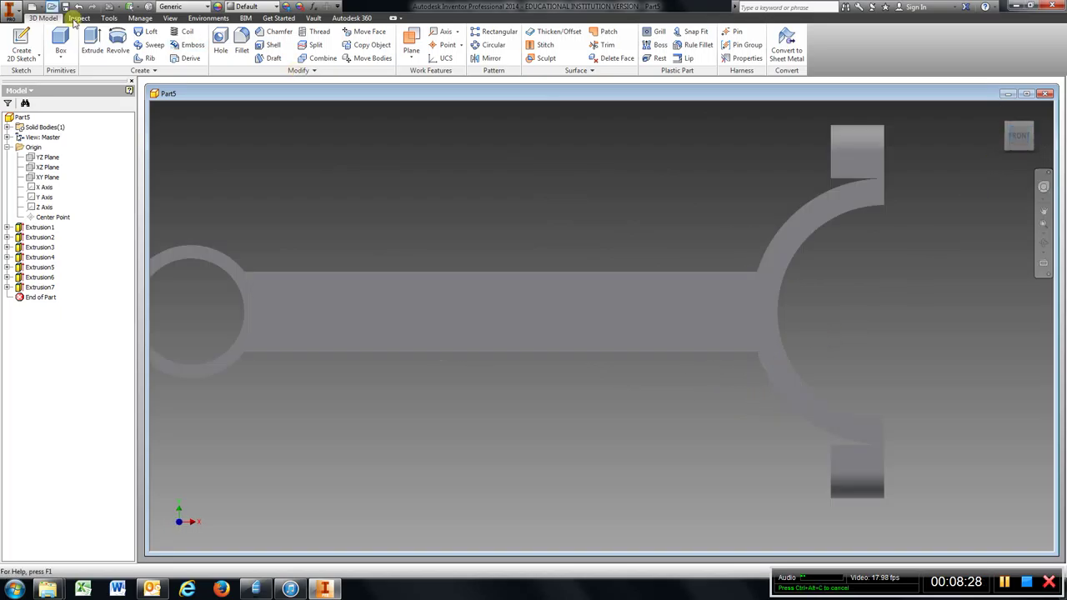
left_click(35, 40)
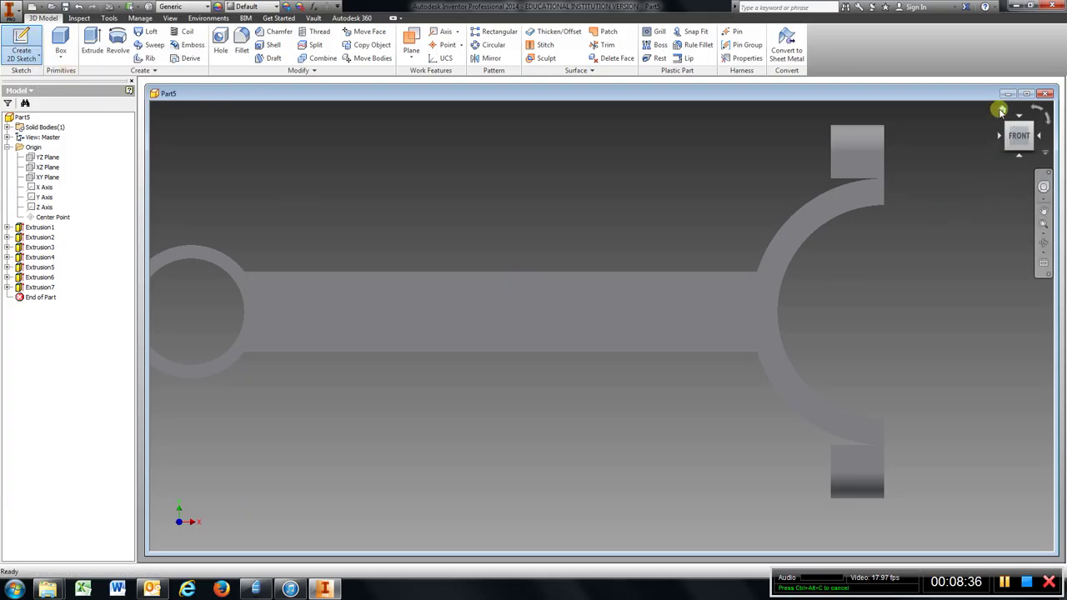
left_click(1002, 111)
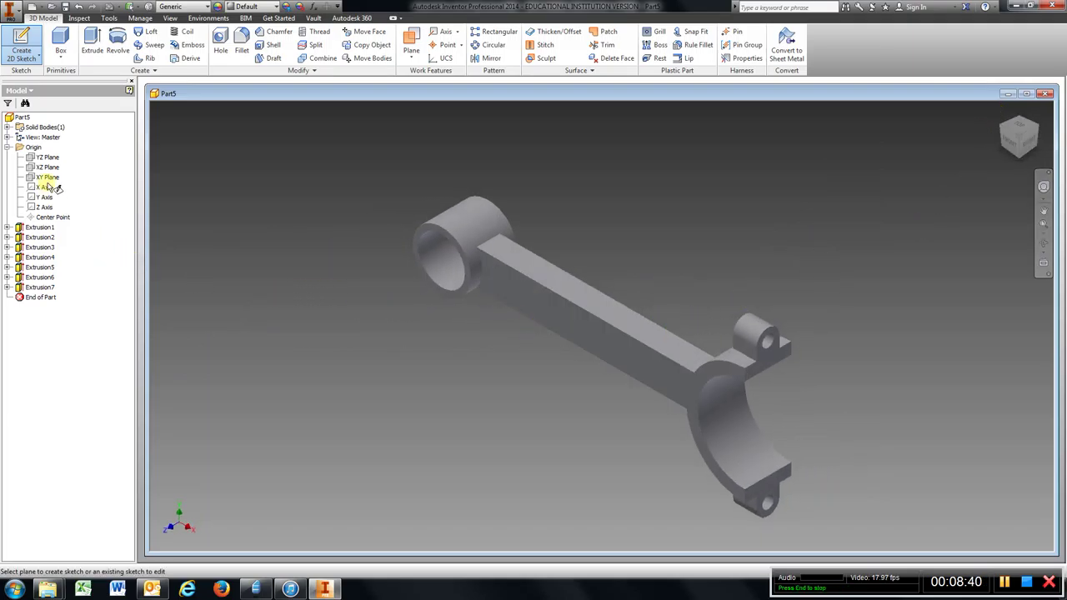
key("Escape")
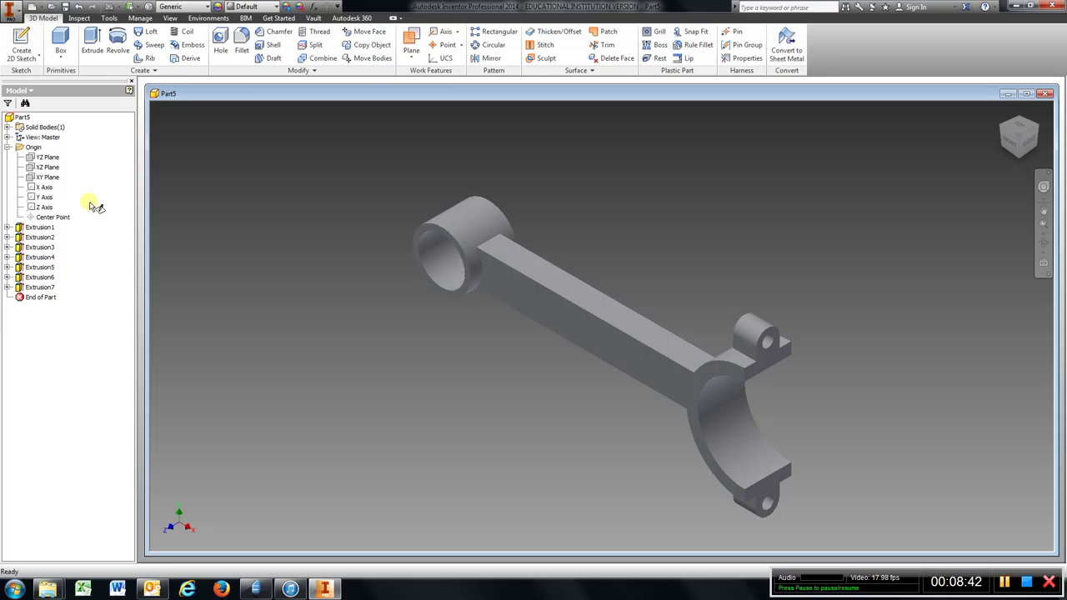
Create a work plane offset from the XY plane to the middle of the rod's thickness.
left_click(48, 178)
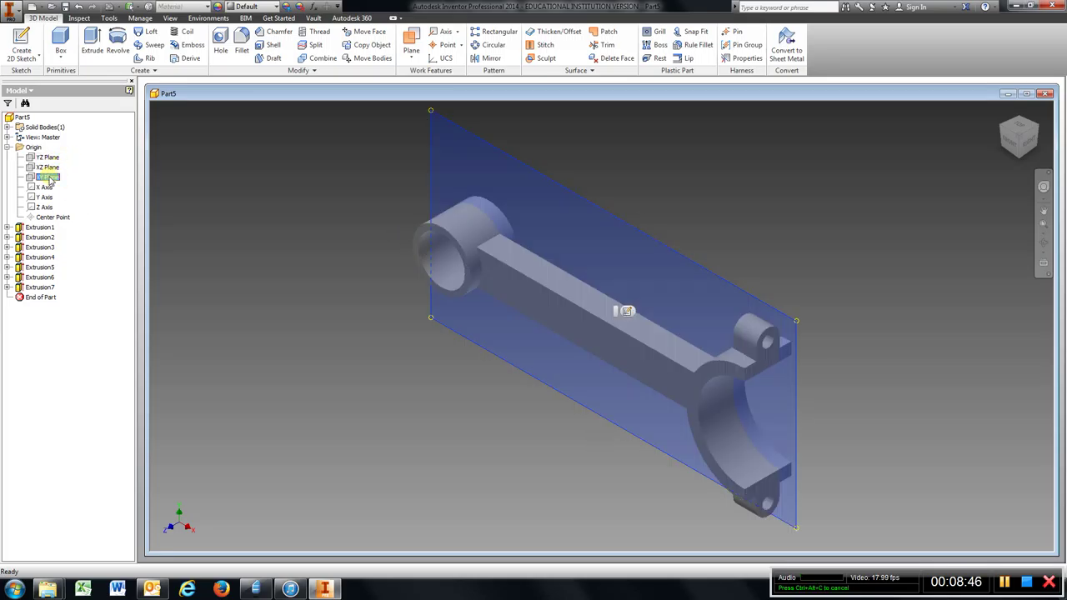
left_click(1018, 126)
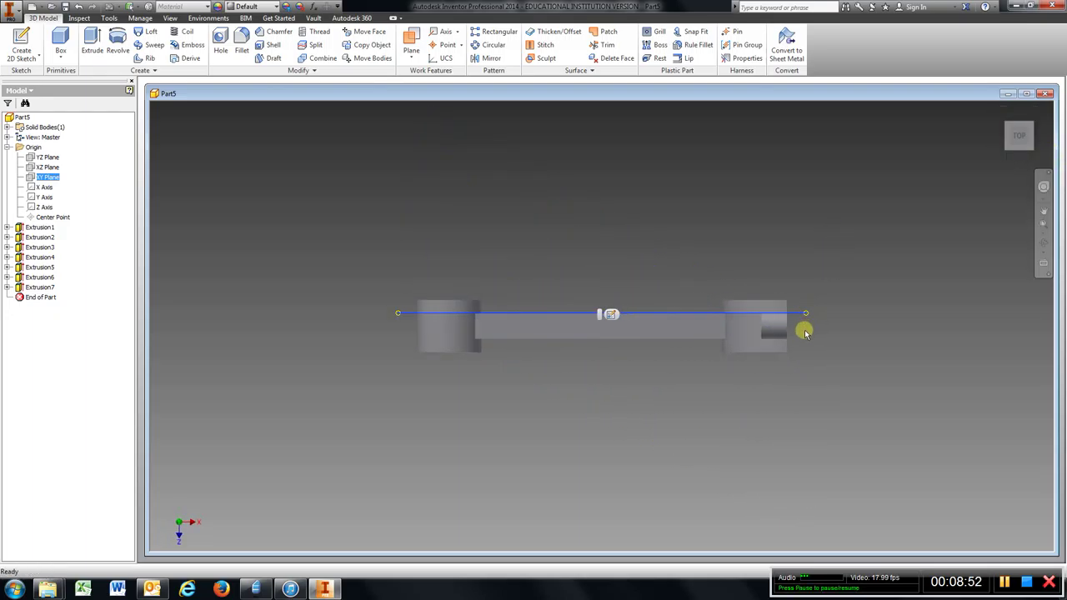
mouse_move(1004, 111)
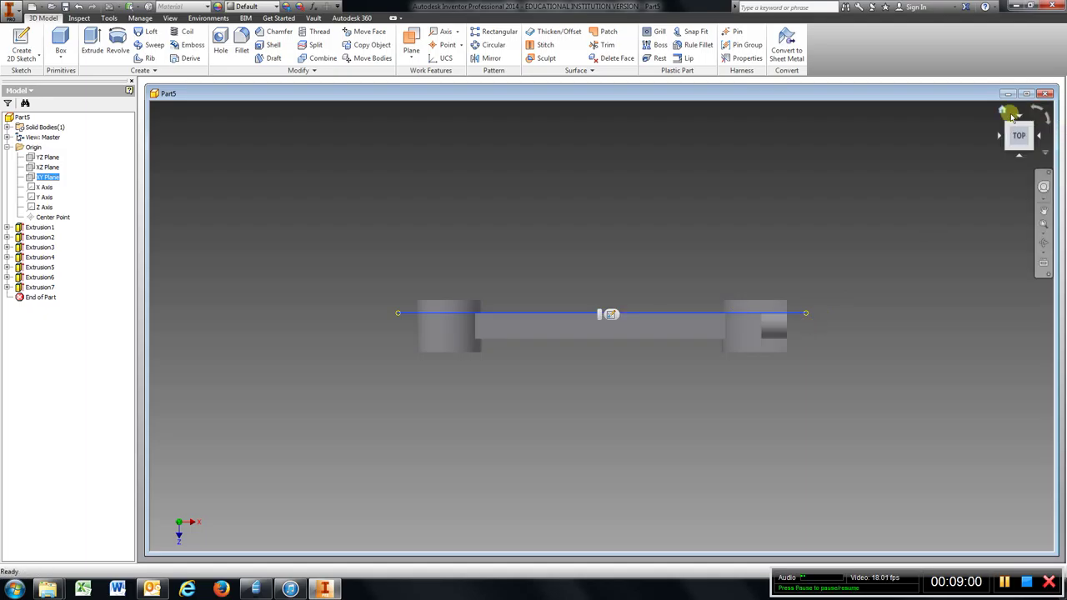
left_click(1004, 111)
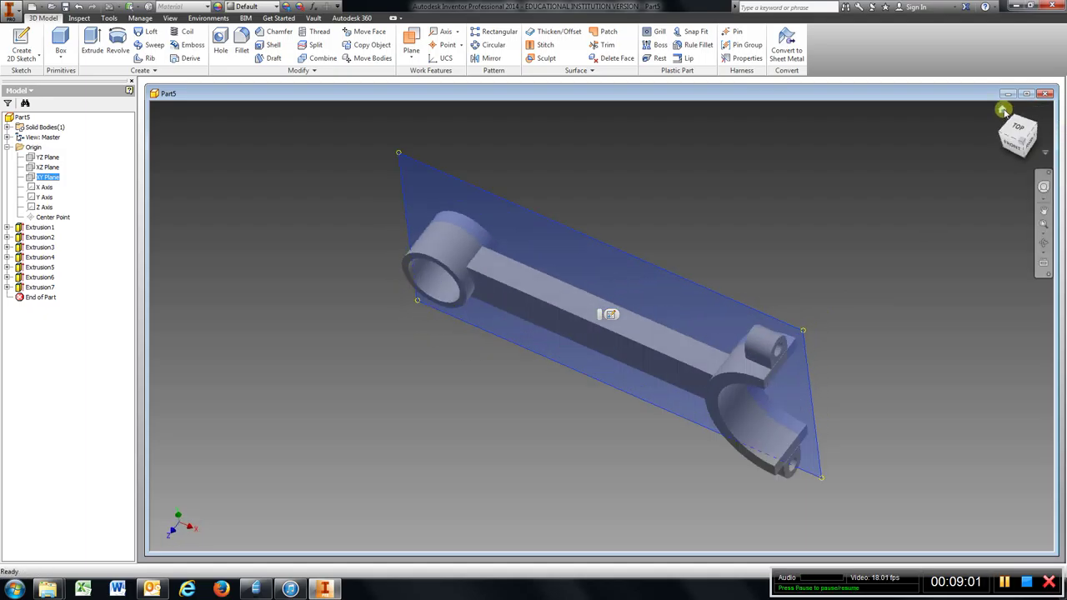
left_click(419, 38)
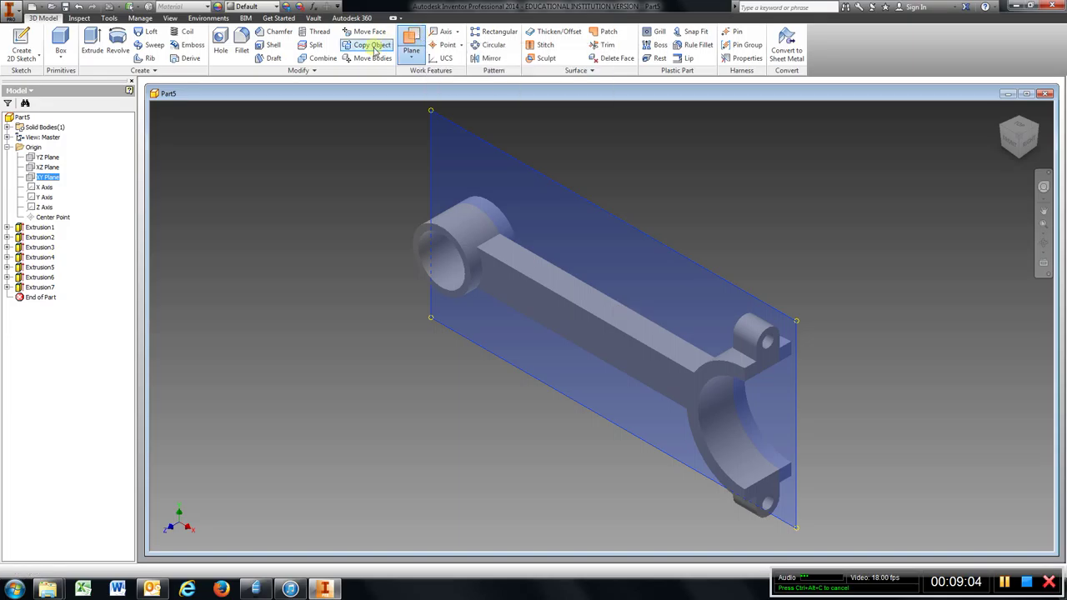
left_click(47, 178)
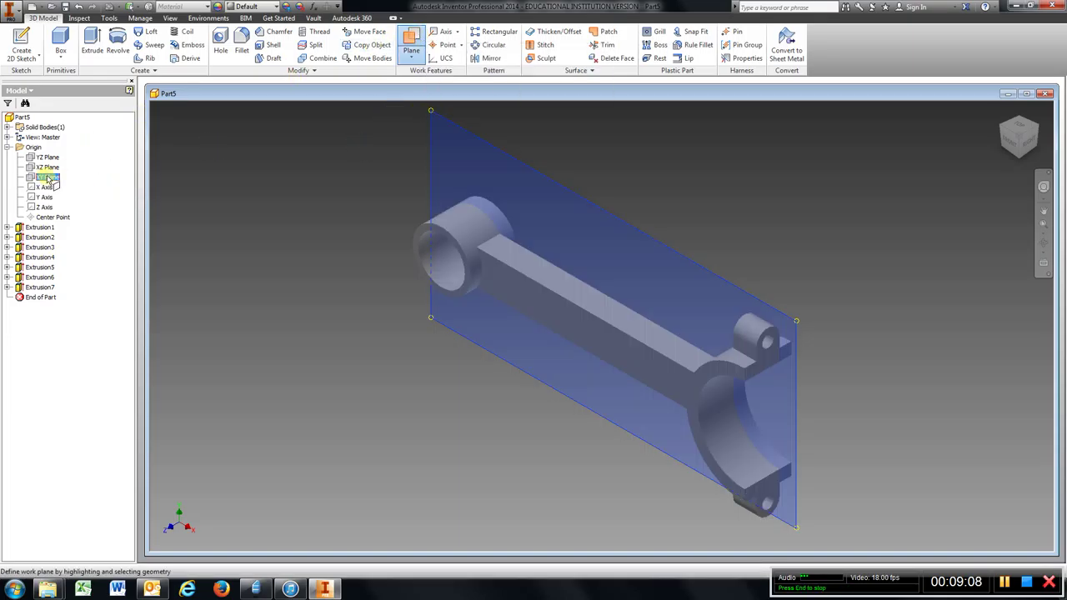
left_click(430, 111)
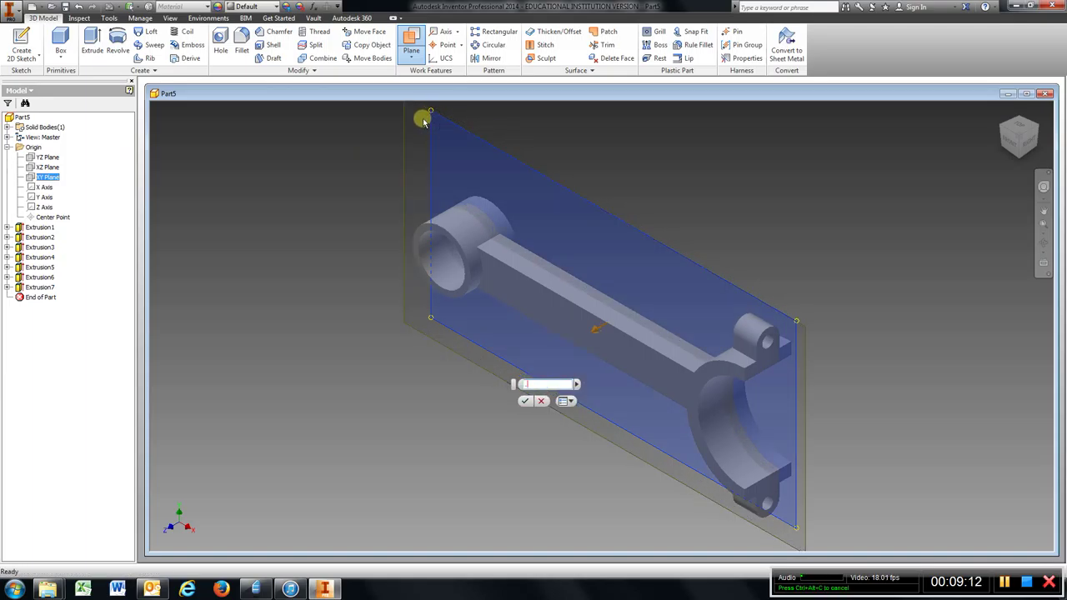
key("Return")
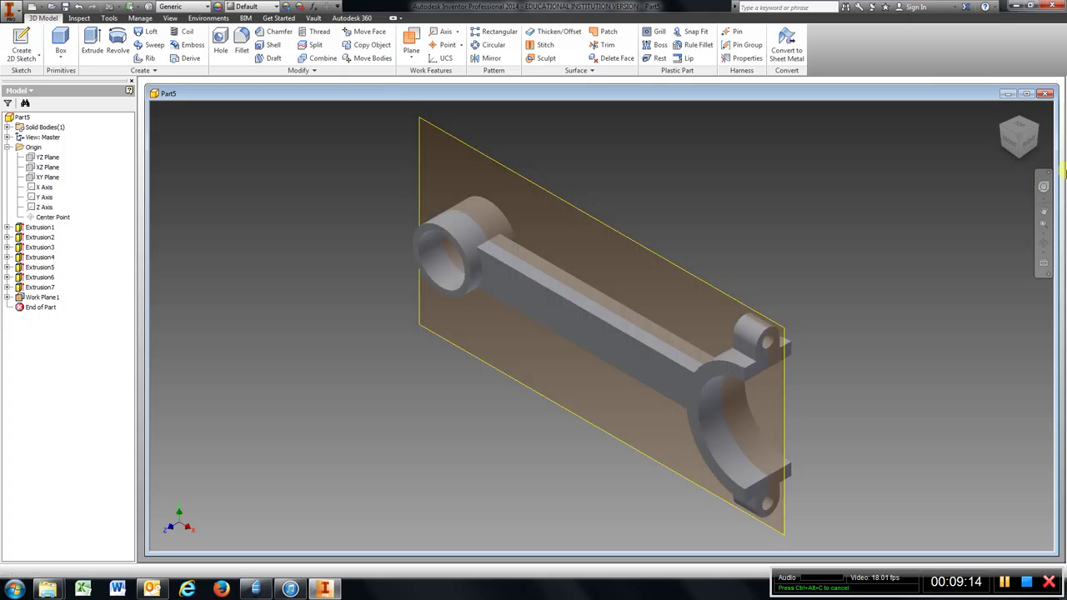
Start a sketch on the mid-thickness work plane and slice the graphics at the sketch plane.
left_click(1022, 129)
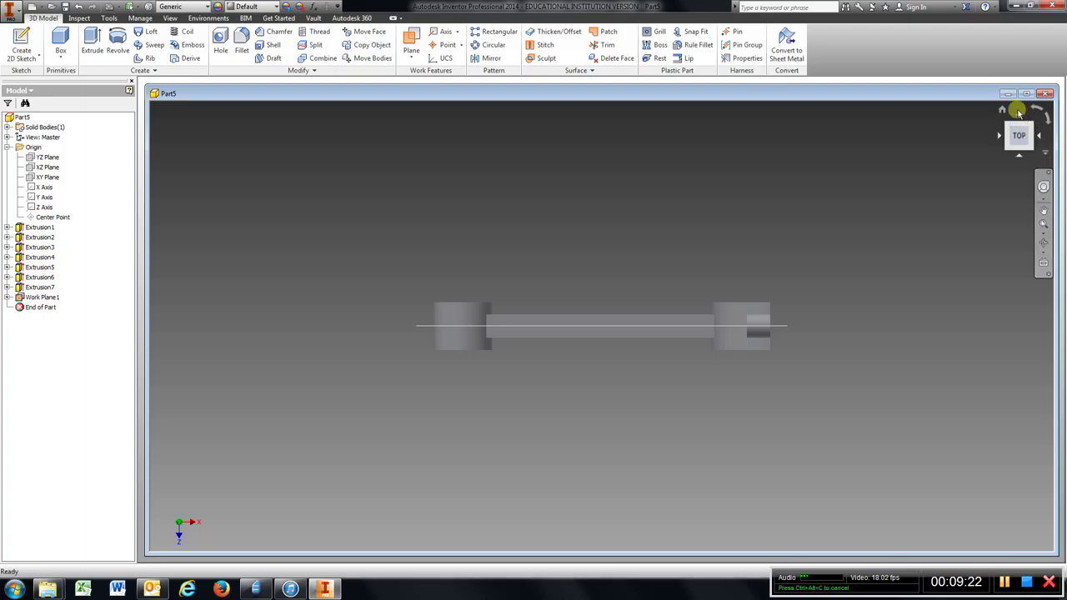
left_click(1001, 111)
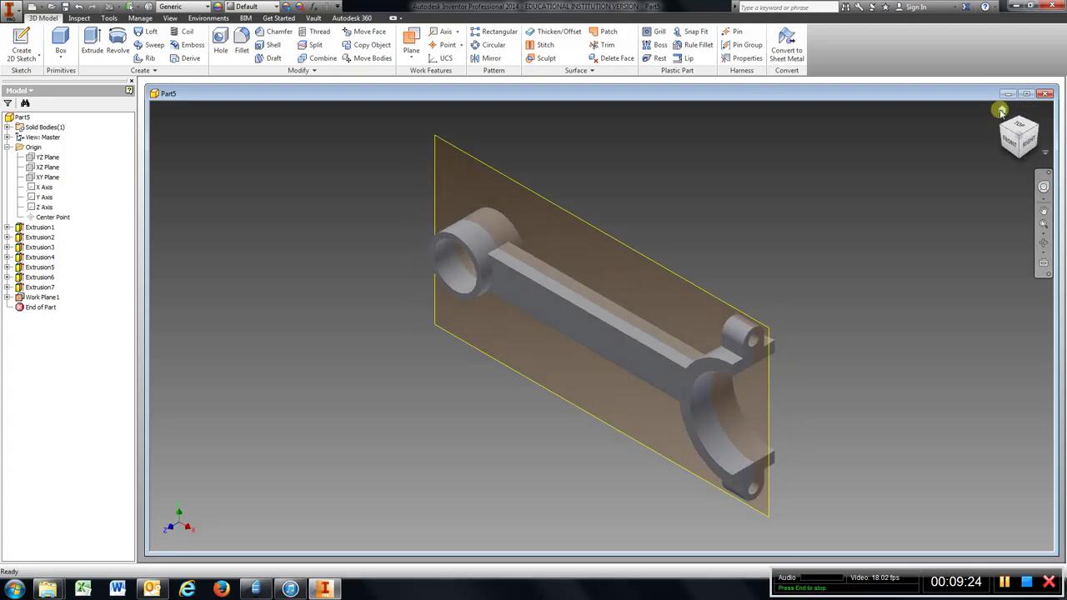
left_click(21, 43)
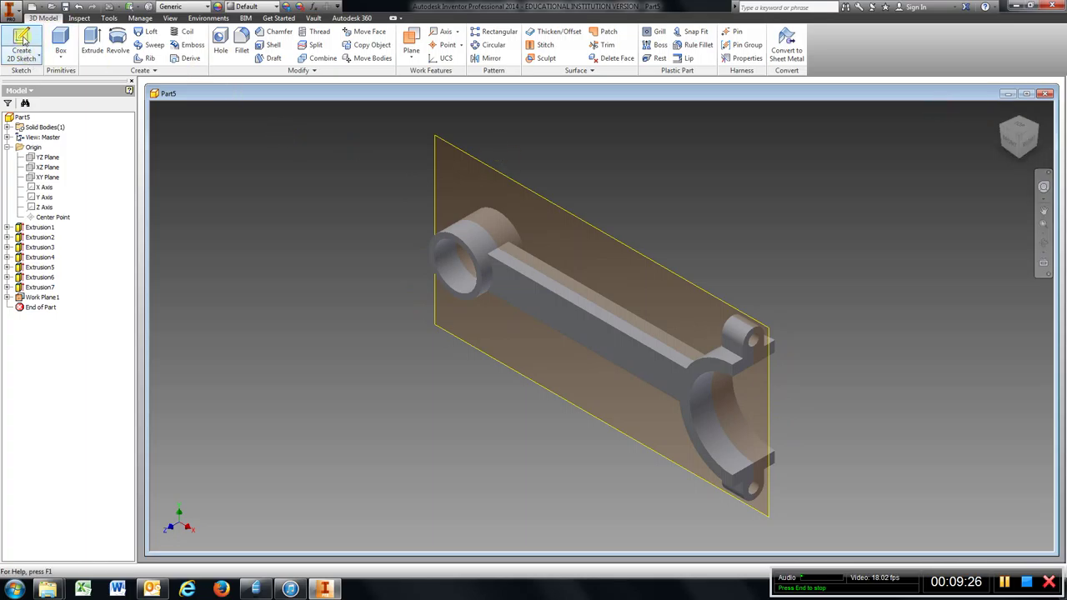
left_click(558, 206)
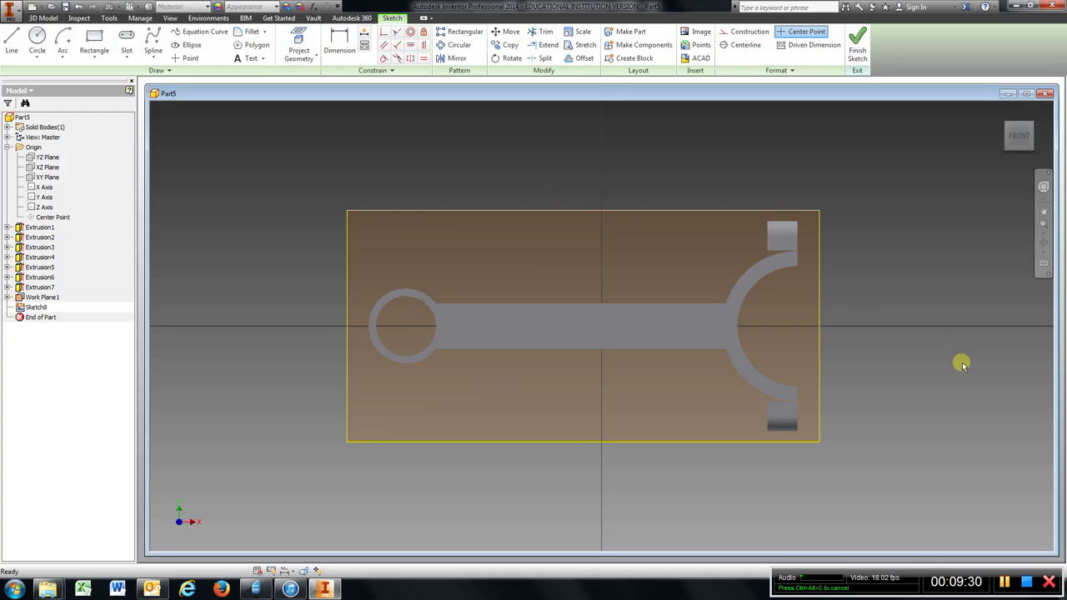
right_click(927, 287)
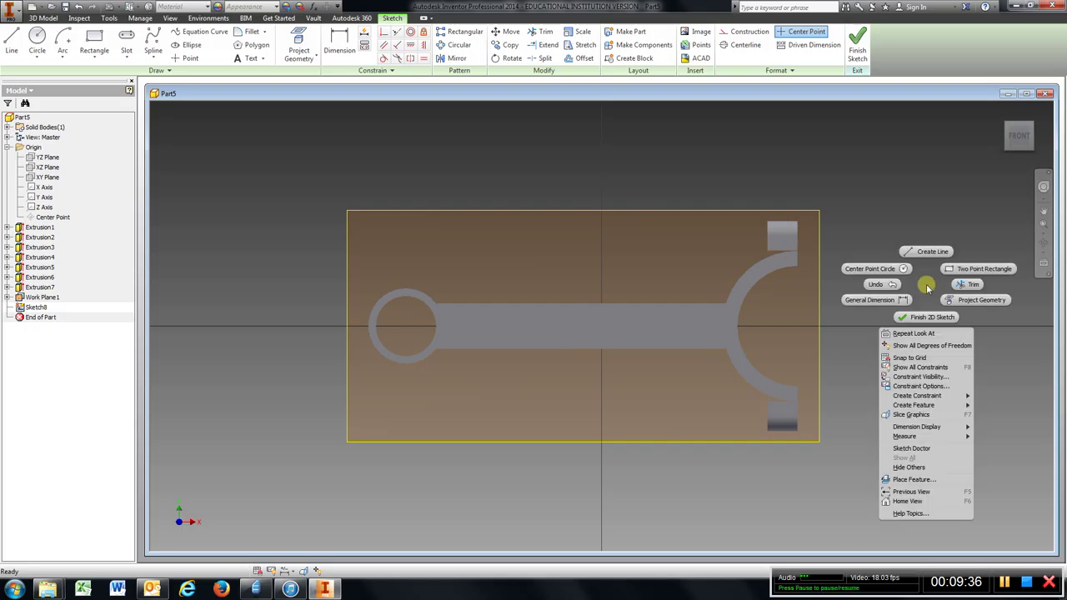
left_click(932, 415)
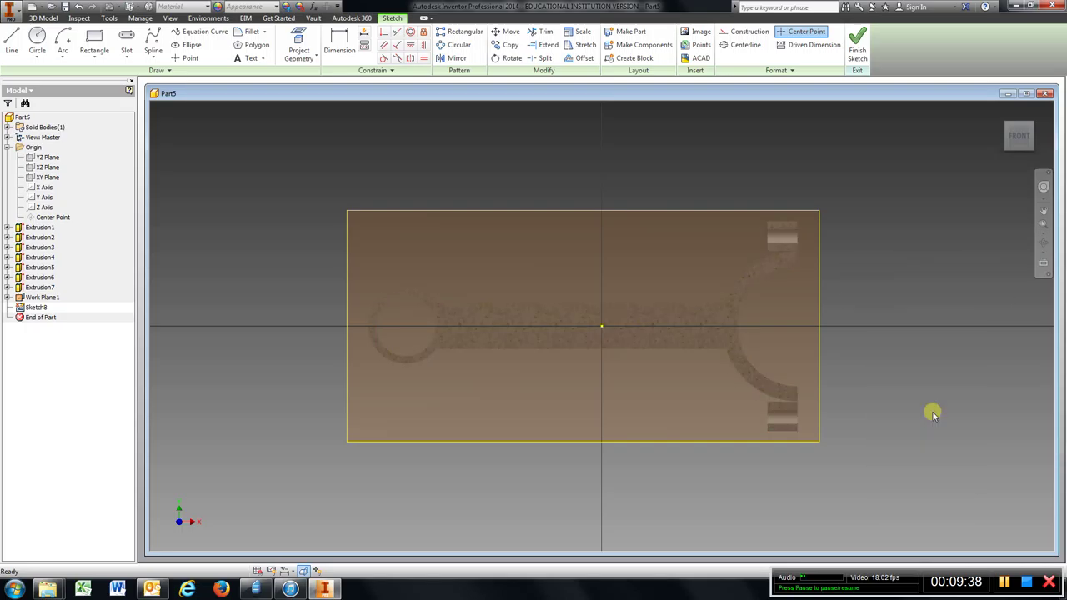
Project the outline of the rod's straight middle section into the mid-thickness sketch.
left_click(298, 46)
left_click(679, 325)
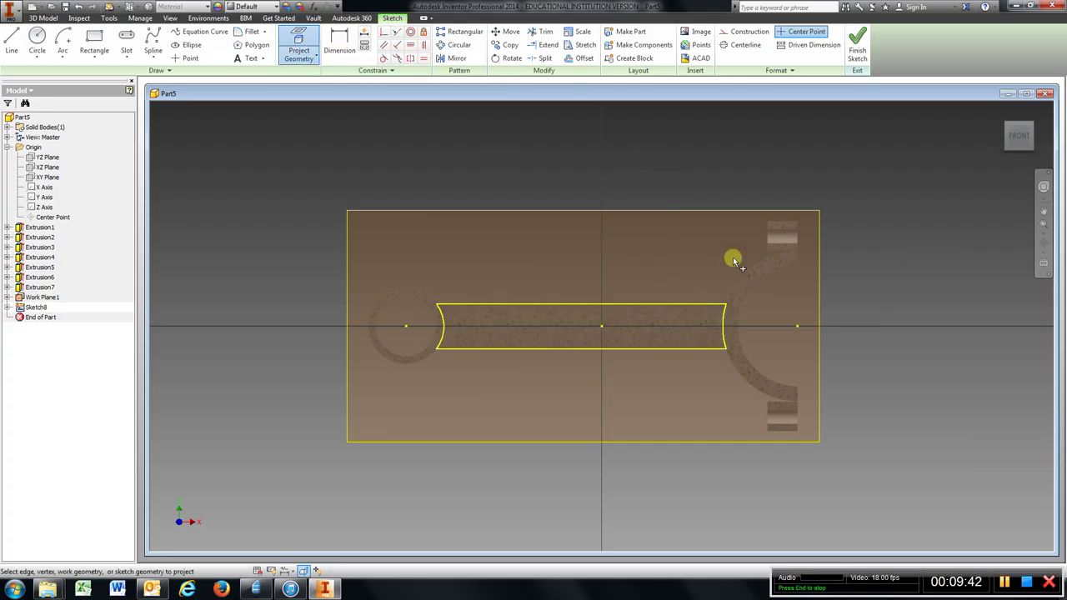